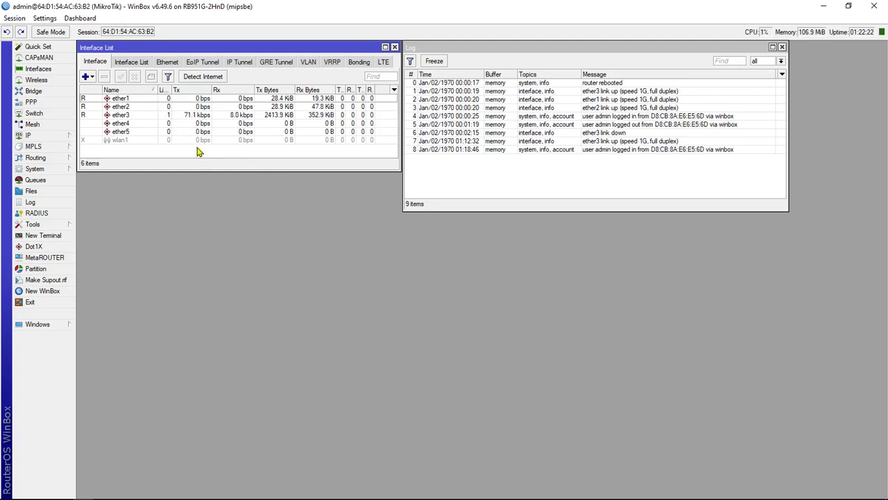
- Look through the firewall's mangle, raw, connections and Layer7 protocol lists, and close the firewall window
left_click(38, 135)
left_click(113, 226)
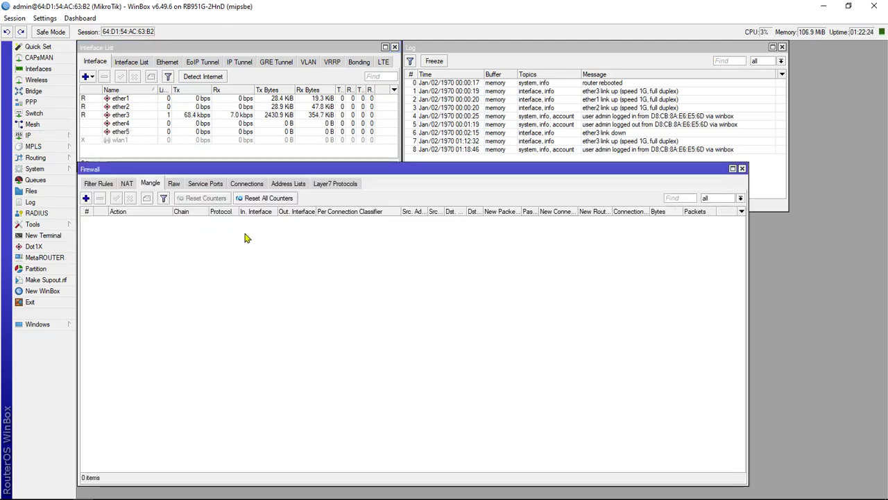
left_click(173, 183)
left_click(253, 183)
left_click(335, 183)
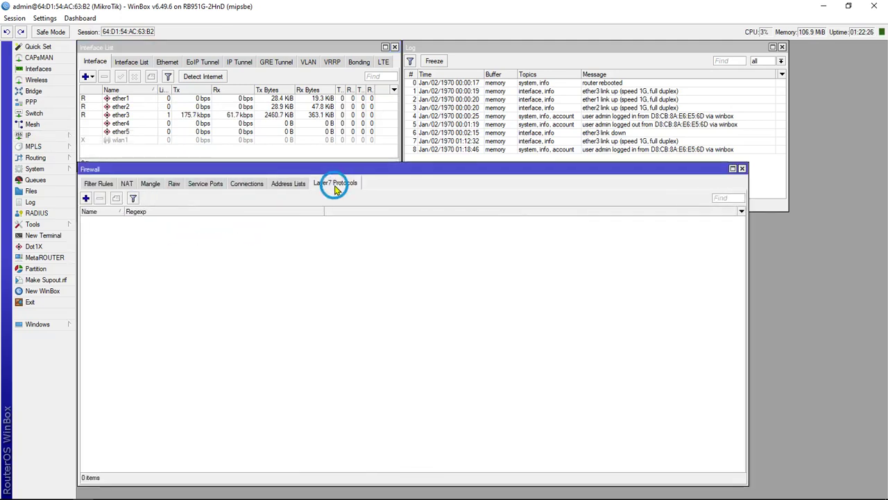
left_click(741, 169)
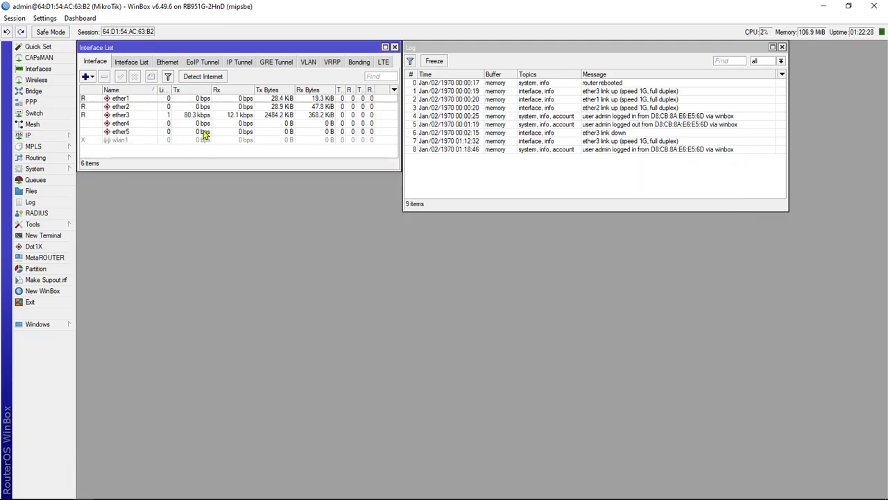
left_click(132, 99)
left_click(137, 107)
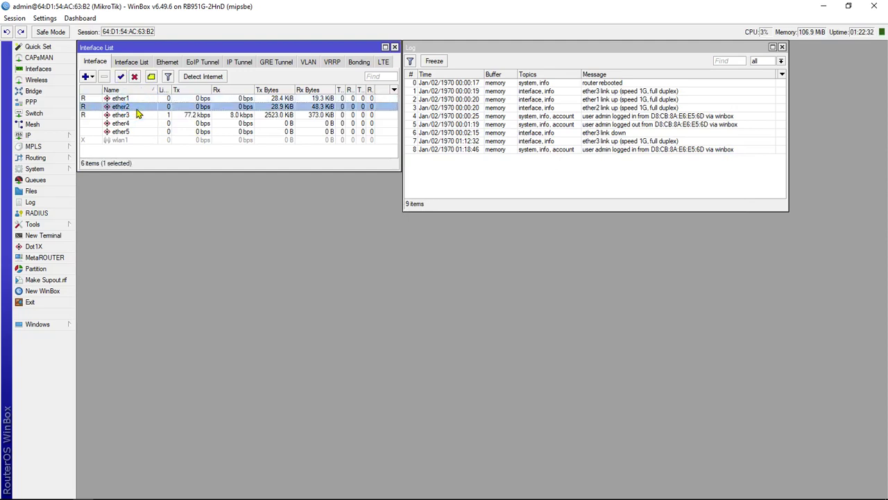
left_click(132, 115)
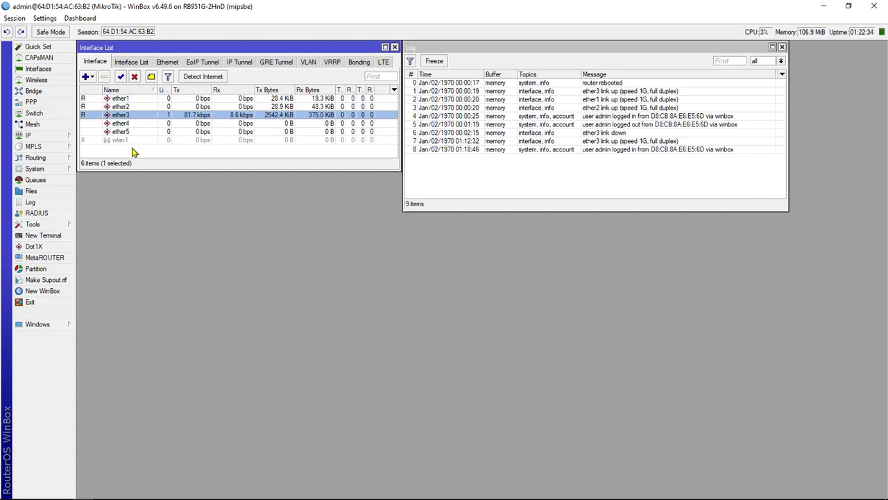
left_click(132, 149)
- Rename the ether1 interface to ether1_isp1
left_click(118, 102)
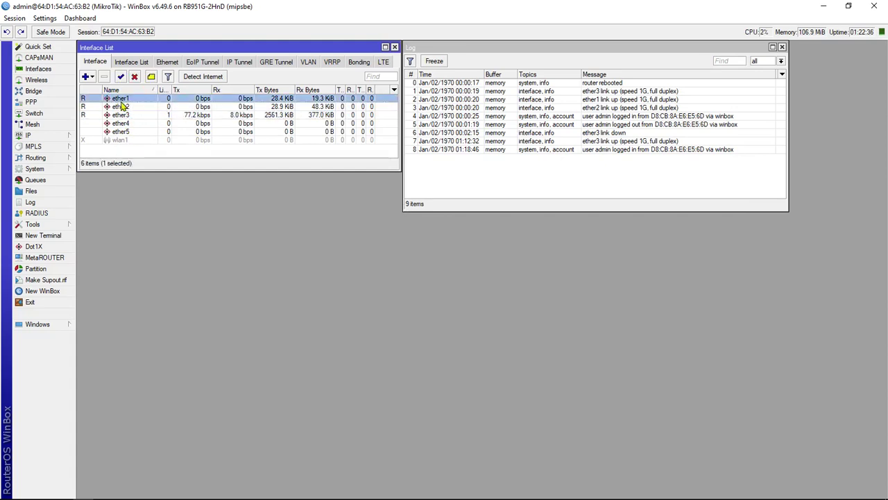
double_click(132, 101)
left_click(461, 197)
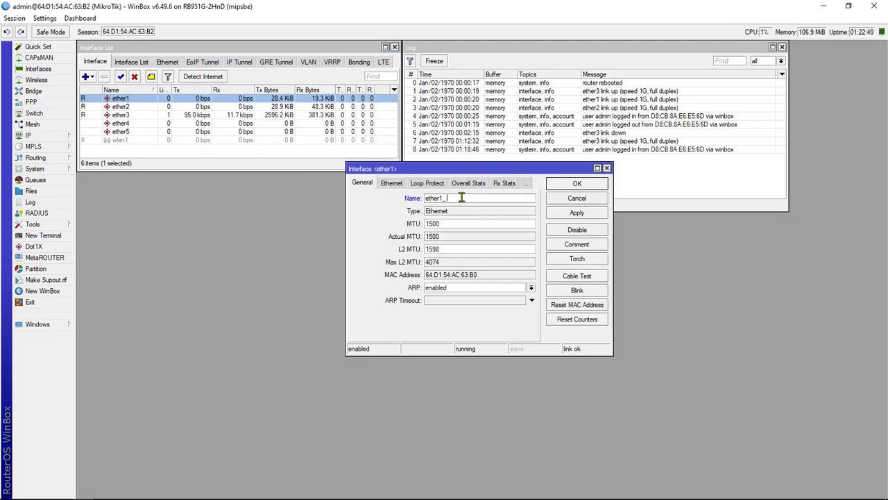
left_click(575, 185)
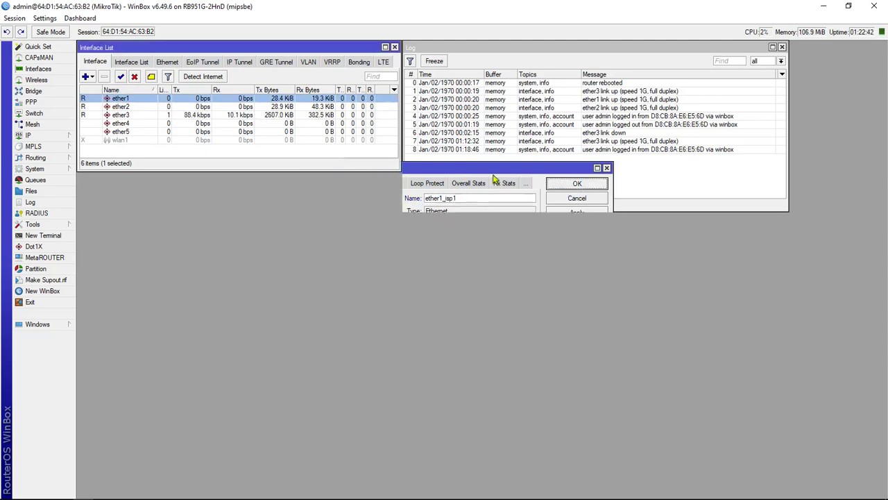
- Rename the ether2 interface to ether2_isp2
double_click(147, 109)
left_click(471, 200)
type("_isp")
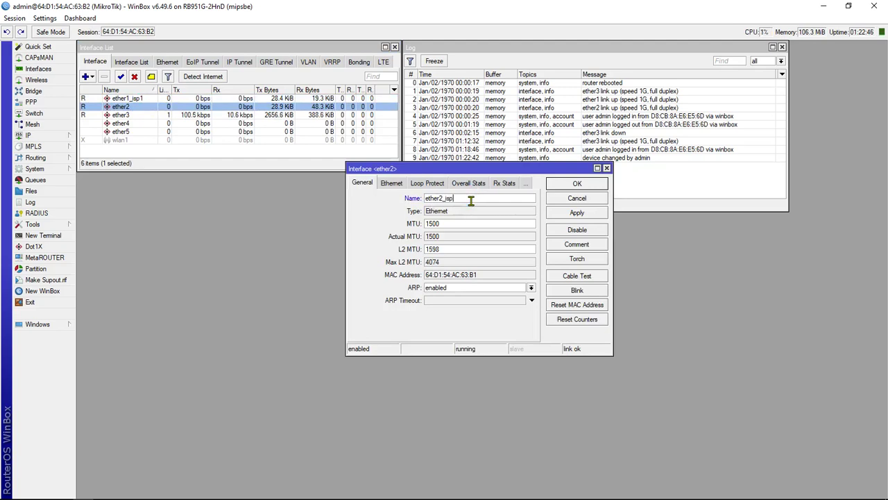
key("Return")
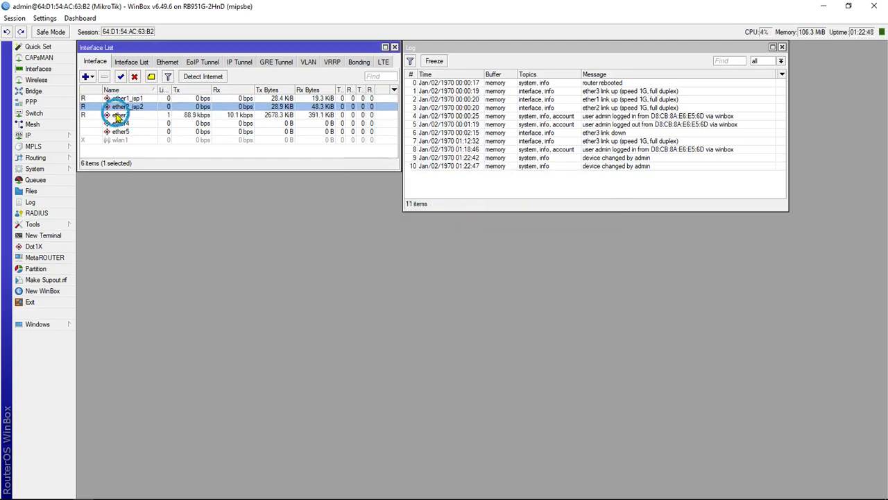
- Rename the ether3 interface to ether3_local
double_click(116, 116)
left_click(465, 200)
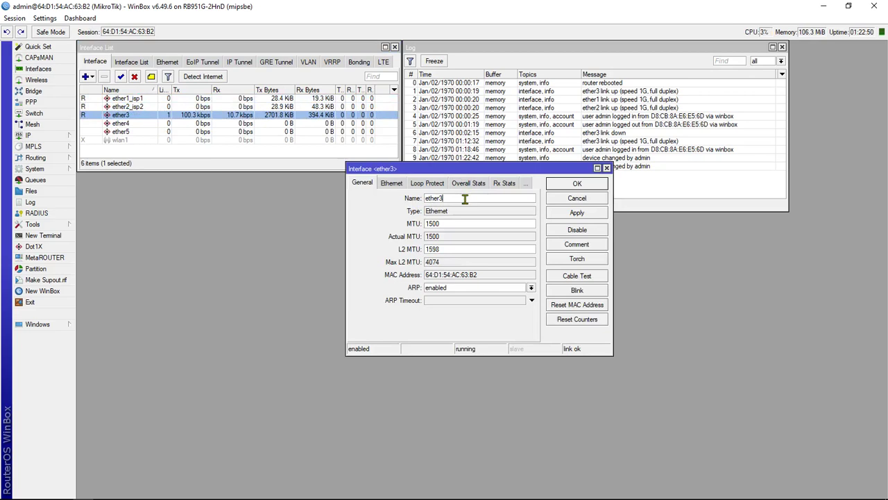
type("_local")
key("Return")
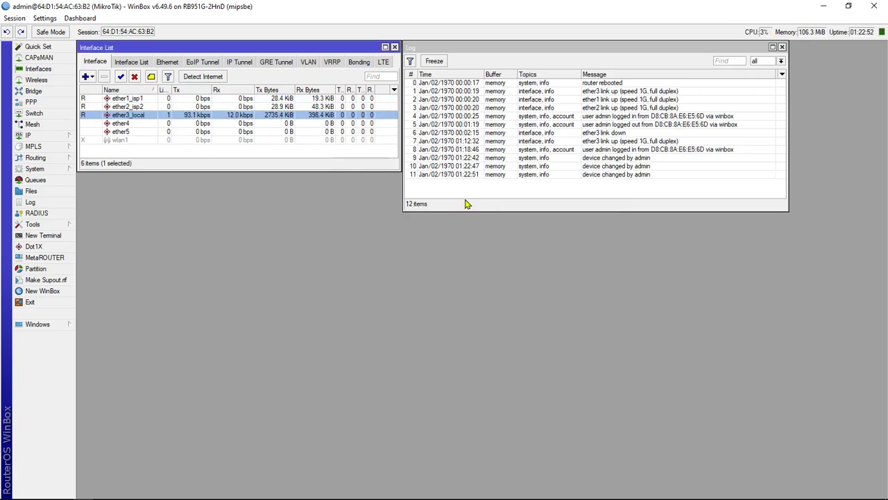
left_click(247, 156)
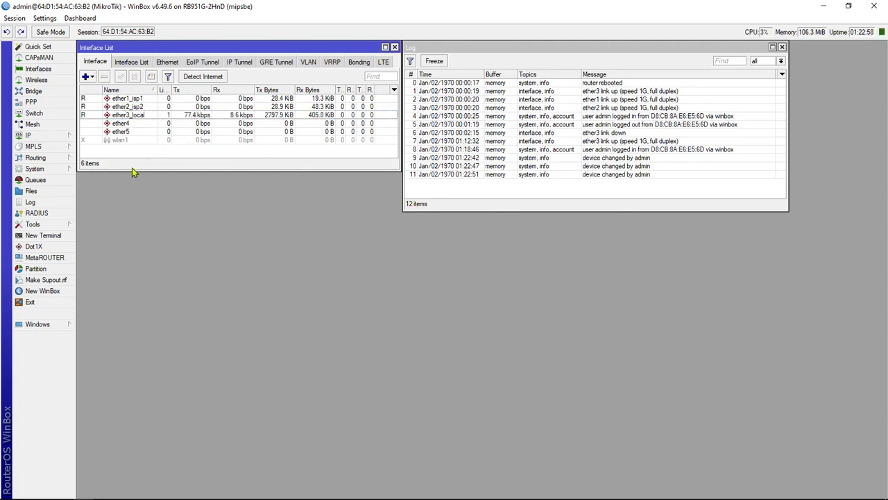
- Open the router's IP address list and review the ISP addressing in the Word topology document
left_click(68, 137)
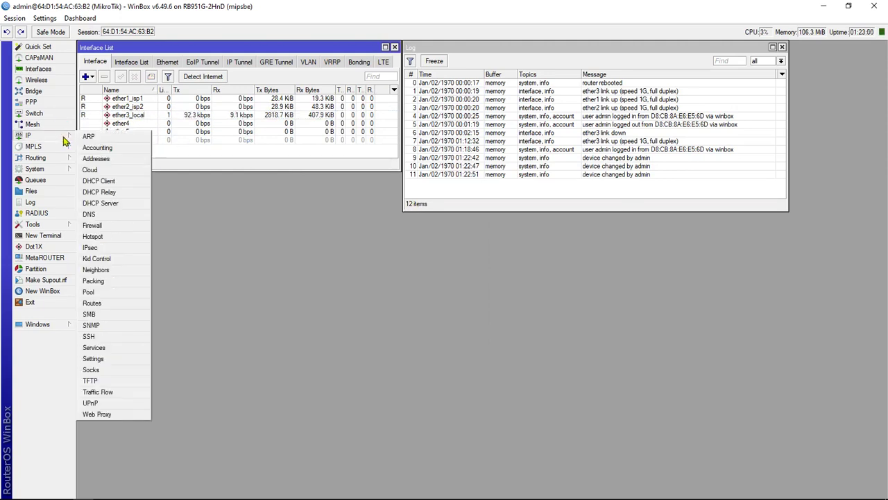
left_click(97, 159)
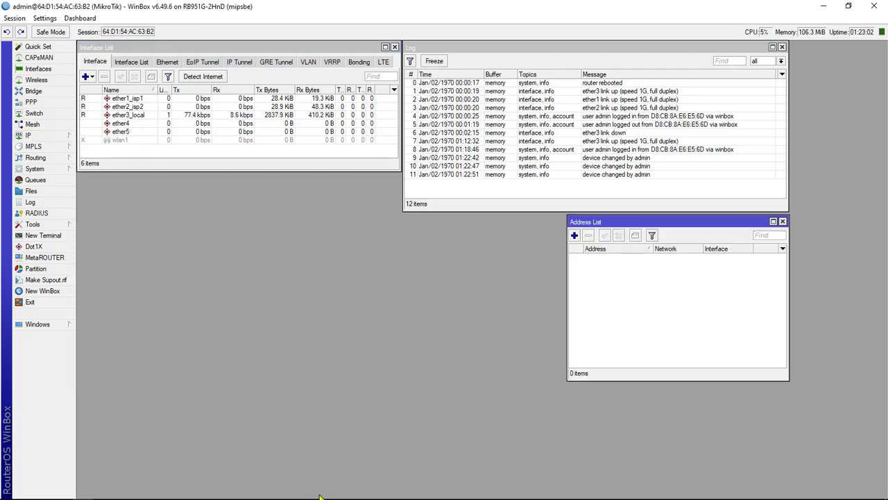
mouse_move(267, 494)
left_click(228, 492)
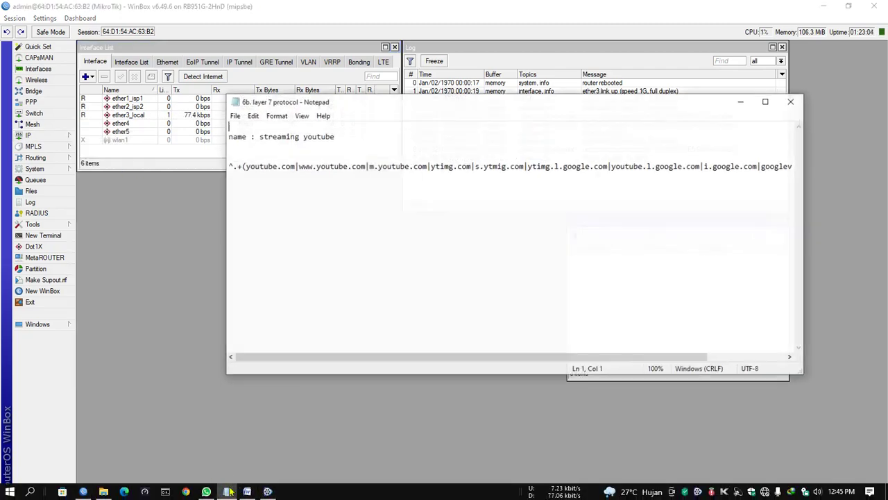
left_click(227, 492)
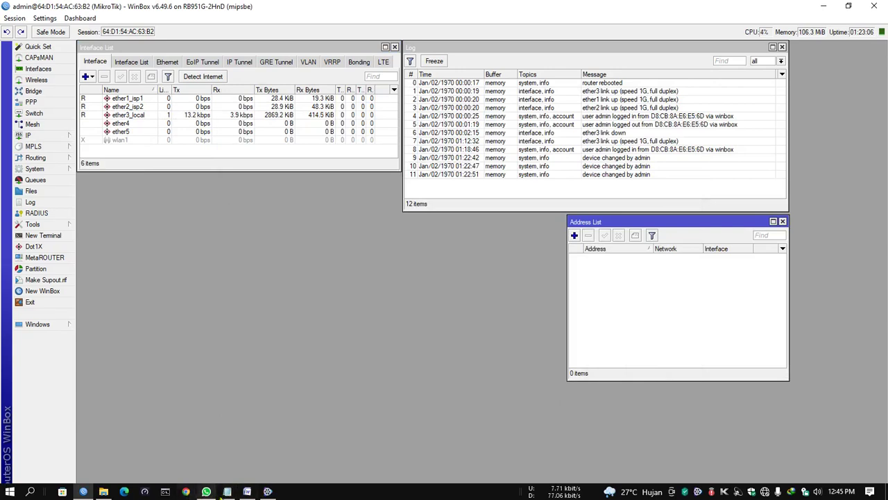
left_click(247, 492)
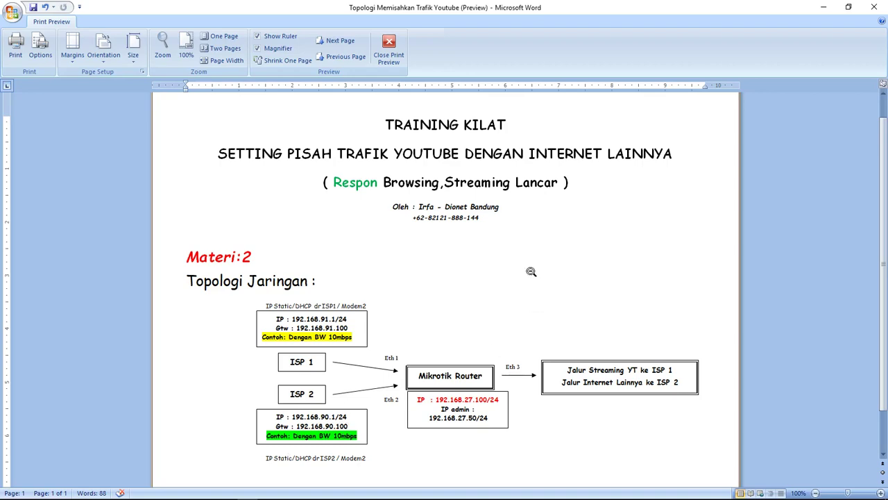
mouse_move(250, 496)
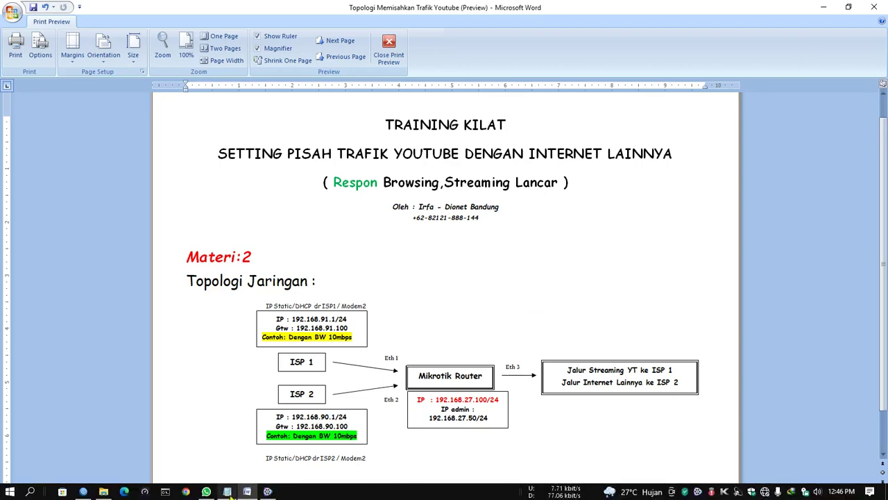
left_click(103, 491)
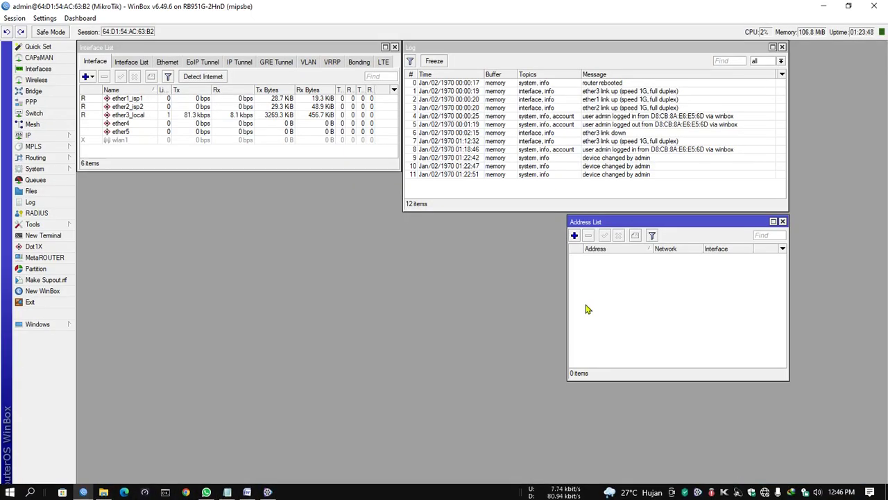
- Add the IP address 192.168.91.1/24 on the ether1_isp1 interface
left_click(574, 237)
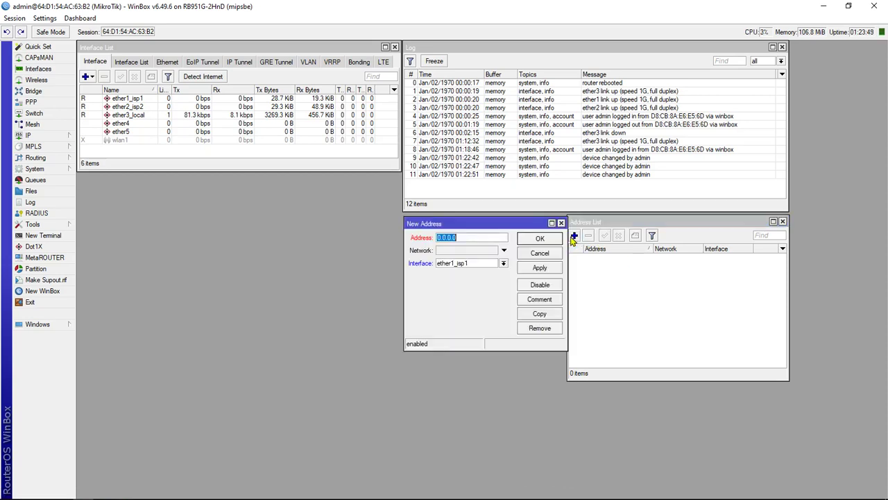
type("192.168.91.1/24")
left_click(503, 264)
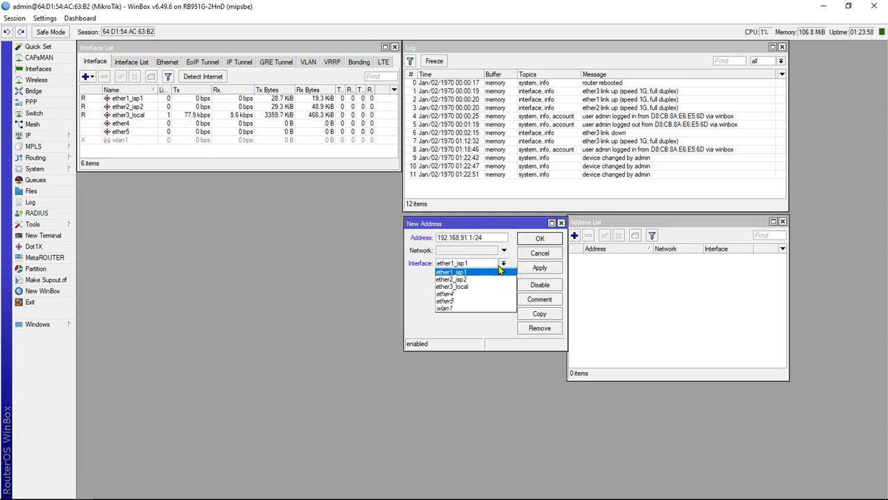
left_click(477, 274)
left_click(529, 267)
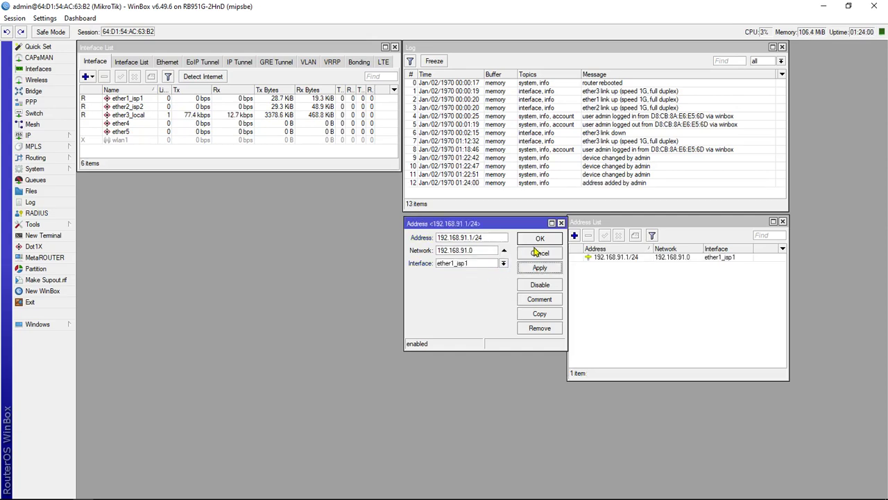
left_click(535, 238)
- Add the IP address 192.168.90.1/24 on the ether2_isp2 interface
left_click(575, 236)
type("192.168.")
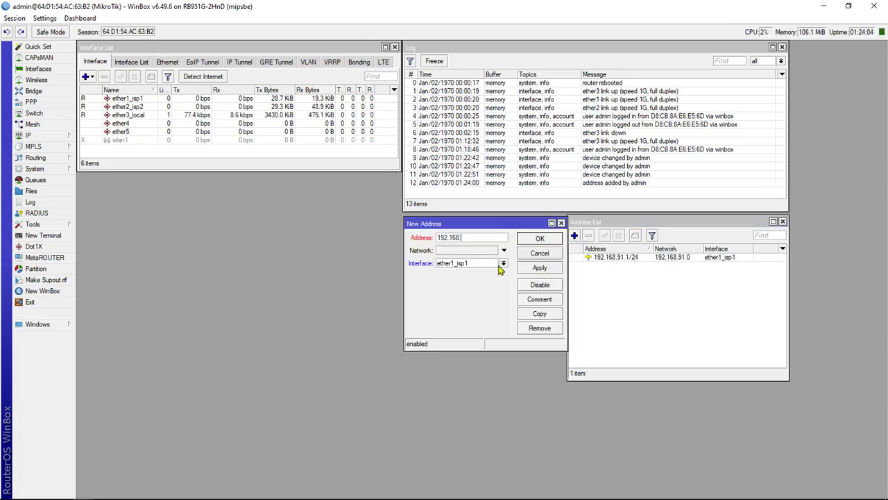
type("90.1/24")
left_click(503, 264)
left_click(470, 280)
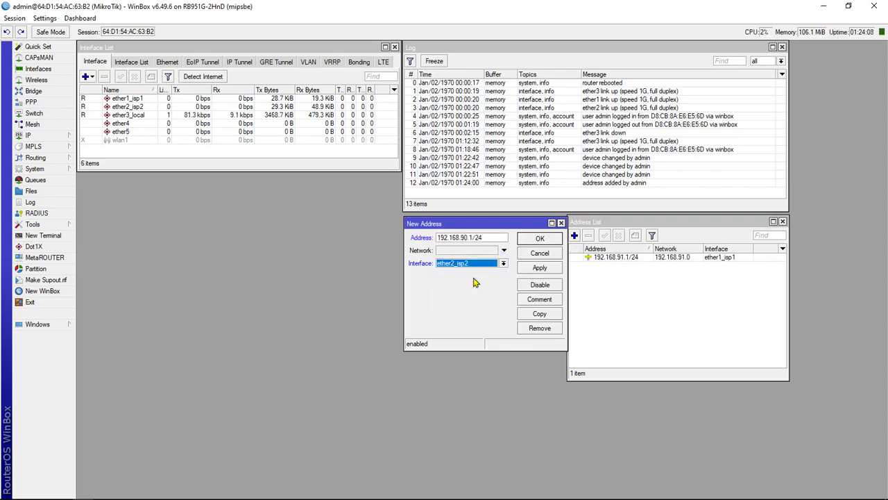
left_click(539, 267)
left_click(540, 239)
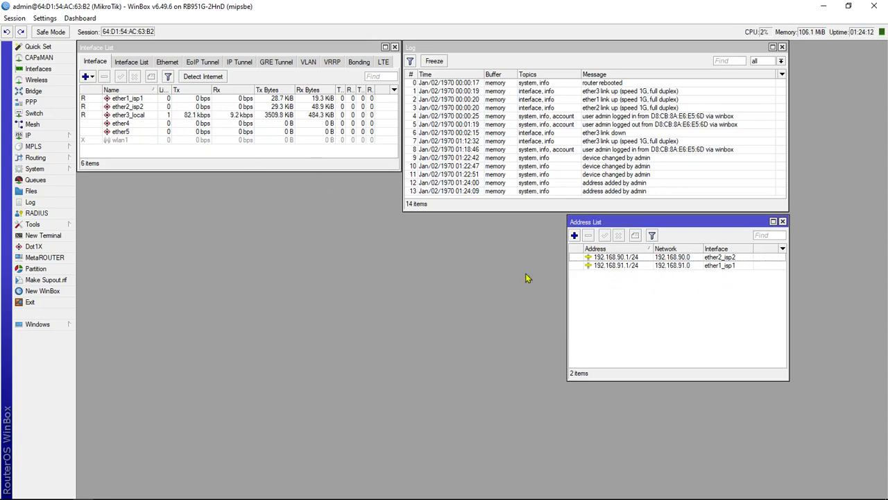
- Open two terminals and ping the ISP 1 gateway 192.168.91.100 from the second one
left_click(43, 236)
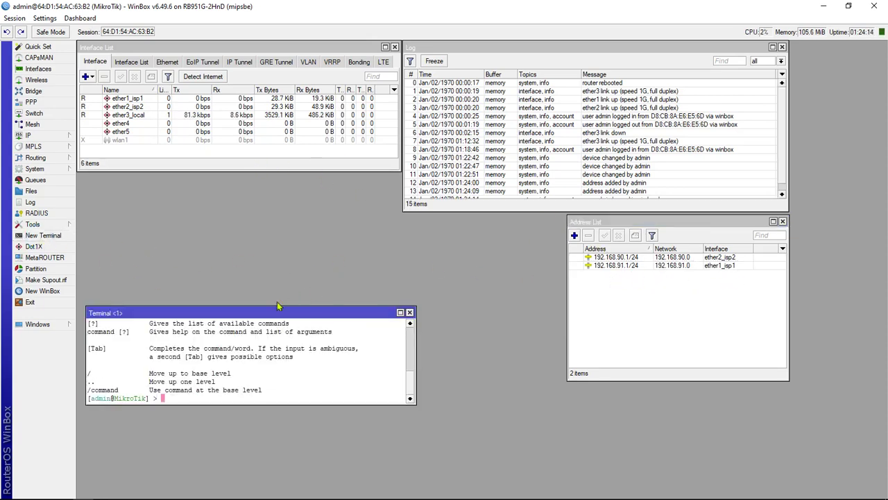
left_click(43, 236)
left_click_drag(216, 258, 213, 209)
type("p")
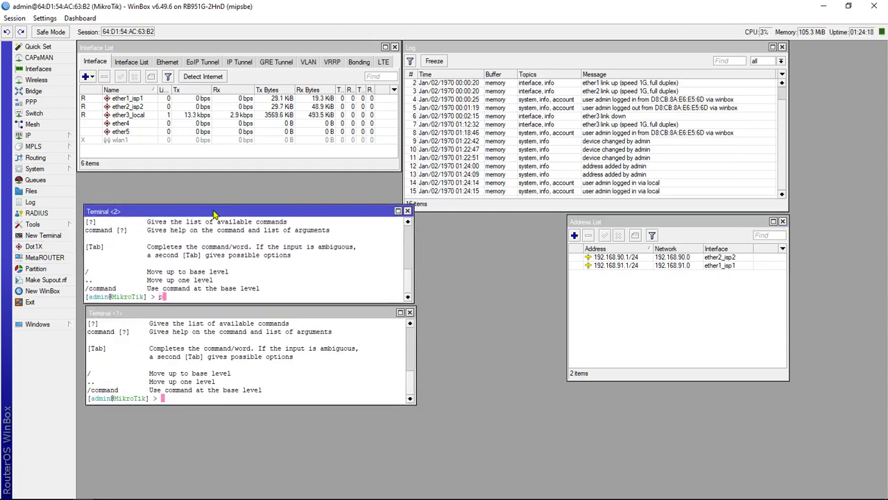
type("ing 192.168.91.100")
key("Return")
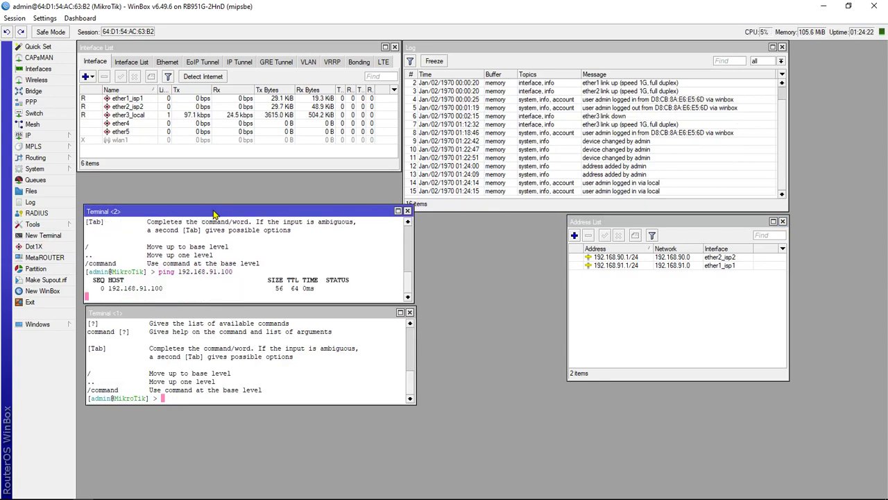
- Ping the ISP 2 gateway 192.168.90.100 from the first terminal
left_click(267, 338)
type("ping 192.168.")
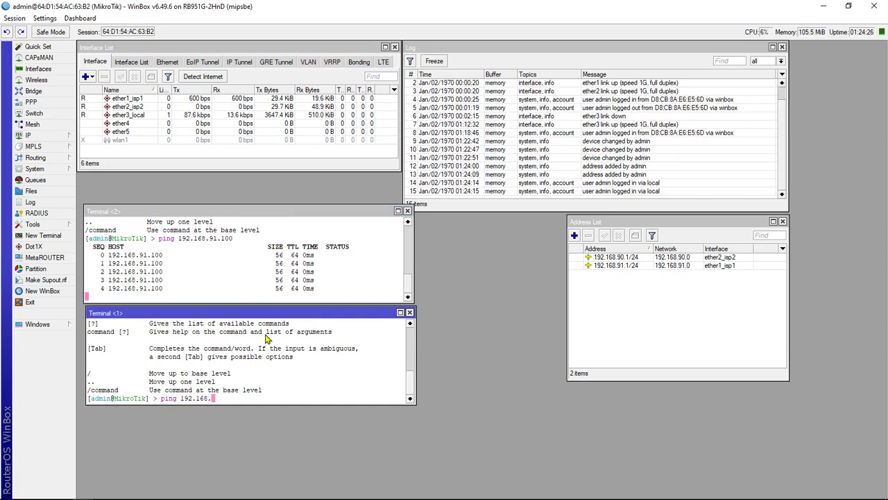
type("90.100")
key("Return")
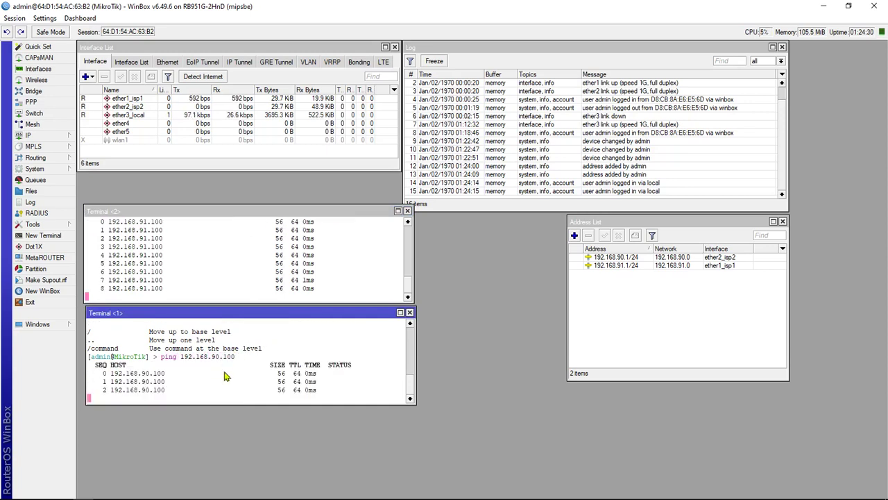
- Switch to Word and check the router's local IP address in the topology diagram
mouse_move(268, 493)
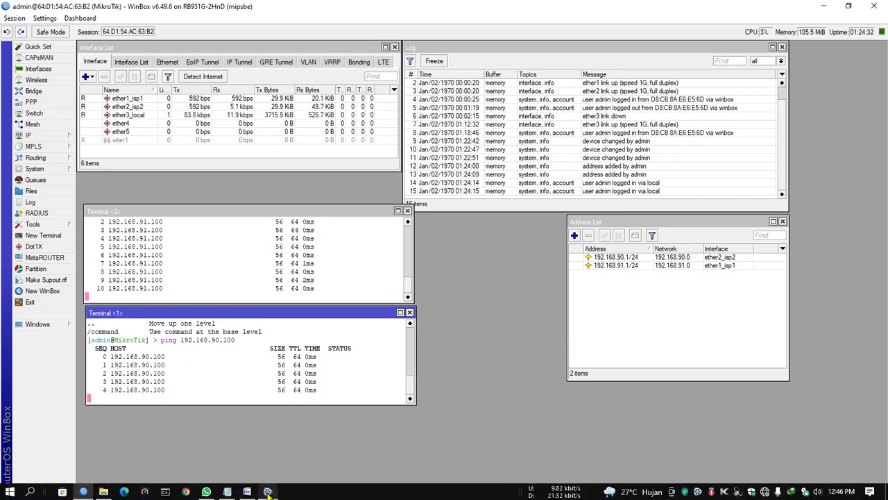
left_click(247, 491)
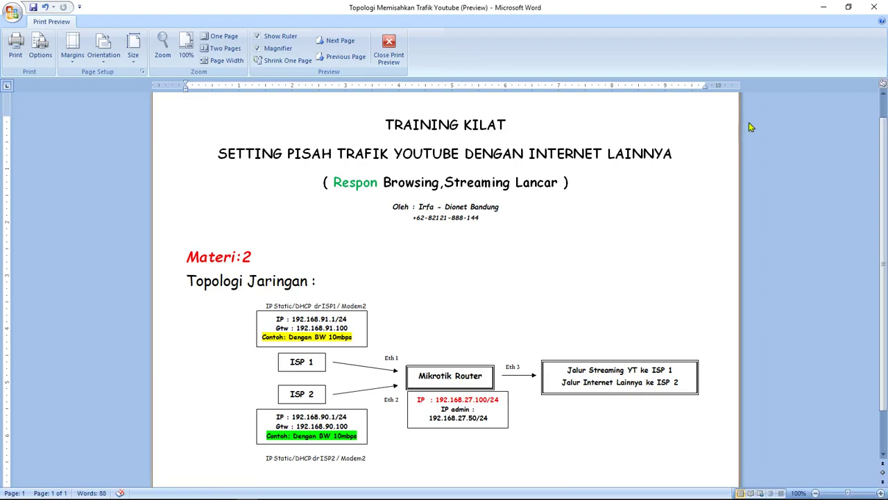
left_click(823, 7)
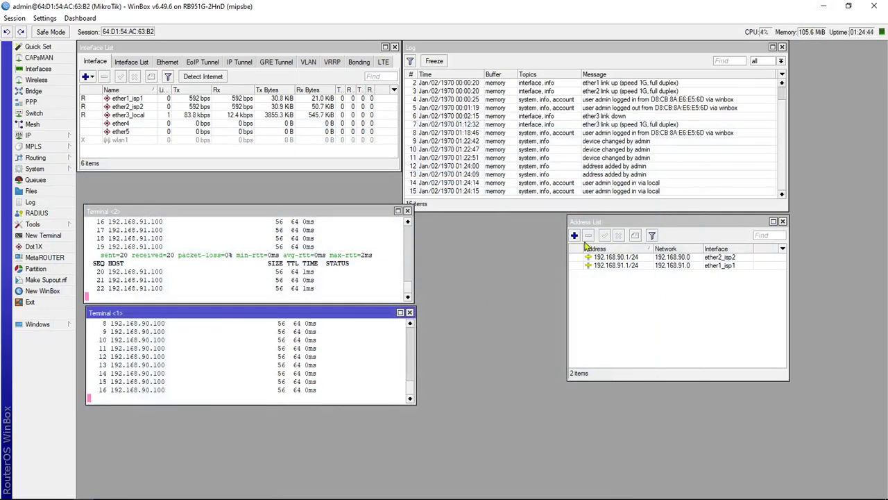
- Add the IP address 192.168.27.100/24 on the ether3_local interface
left_click(574, 237)
type("192.168.27.100/24")
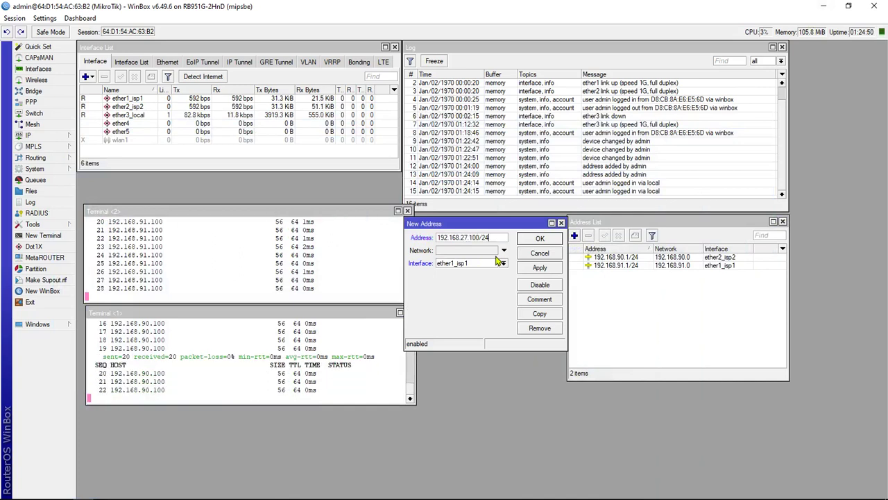
left_click(503, 263)
left_click(510, 286)
left_click(539, 268)
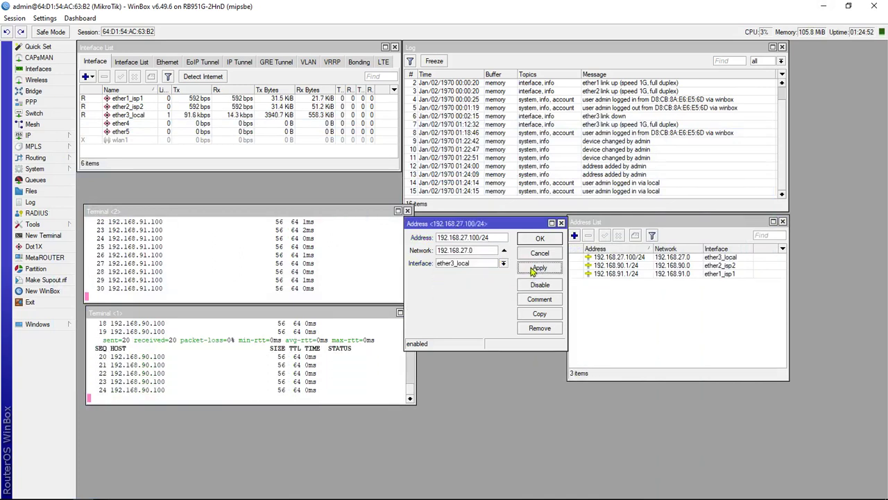
left_click(540, 238)
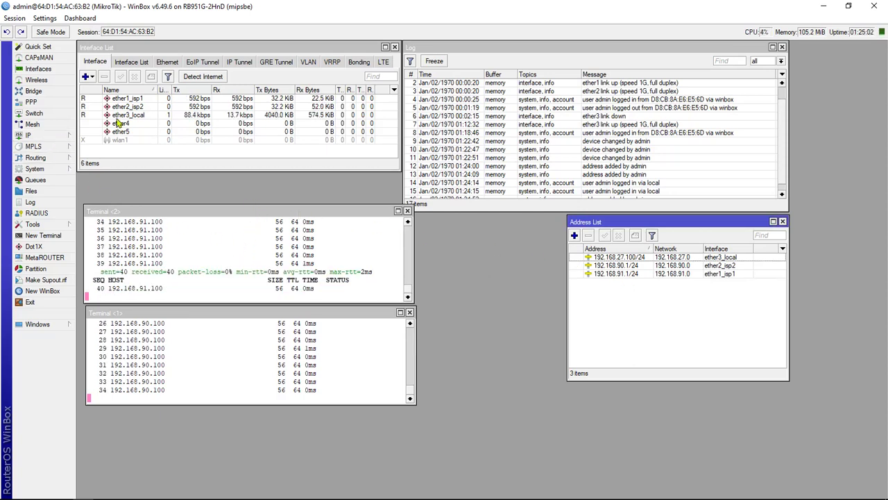
left_click(145, 108)
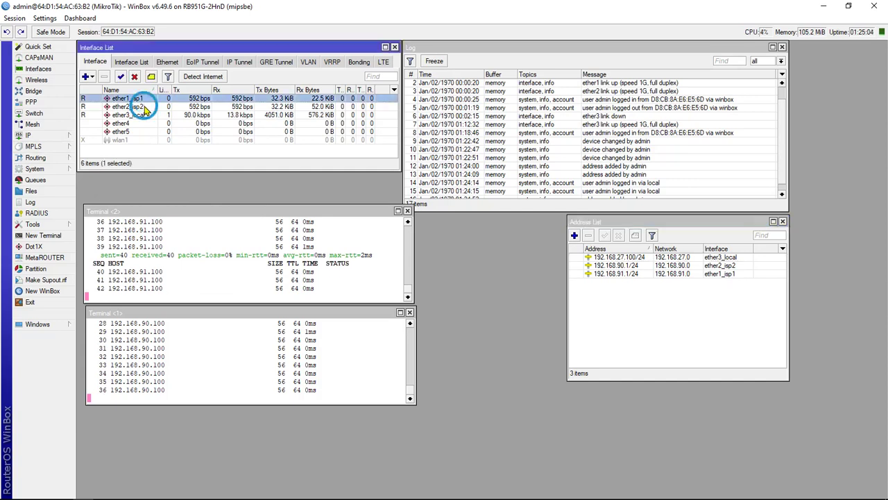
left_click(148, 154)
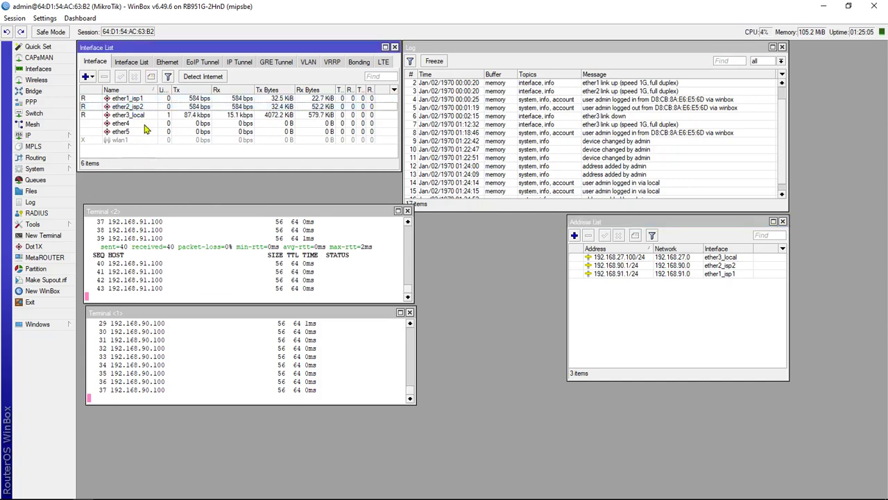
left_click(142, 100)
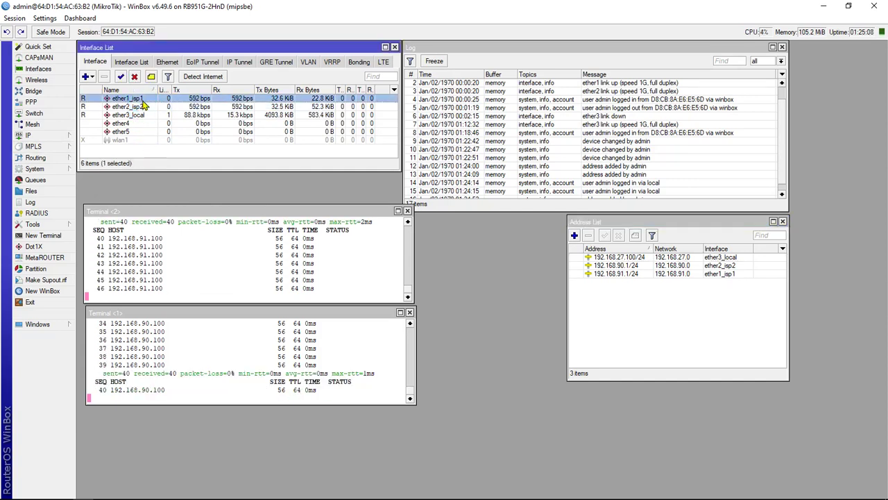
left_click(137, 151)
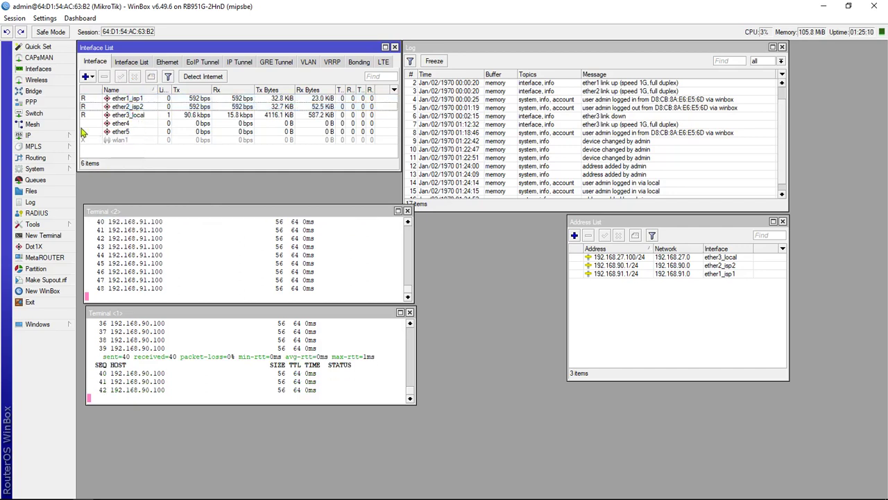
- Open the IP route list and check in the Word topology diagram which ISP carries the non-YouTube traffic
left_click(44, 136)
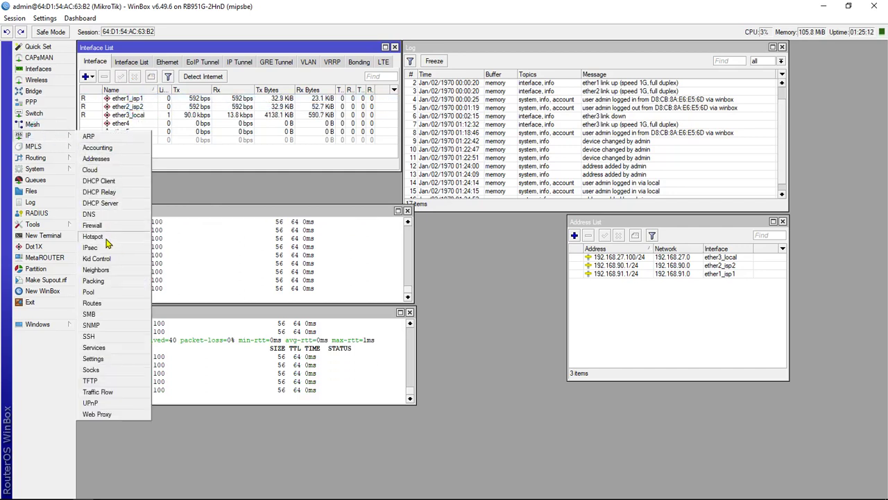
left_click(92, 303)
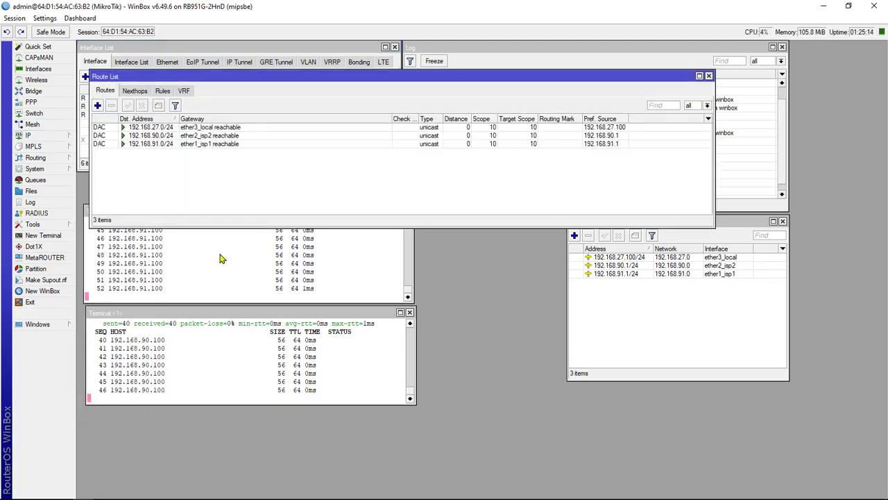
left_click_drag(310, 78, 343, 233)
left_click(247, 491)
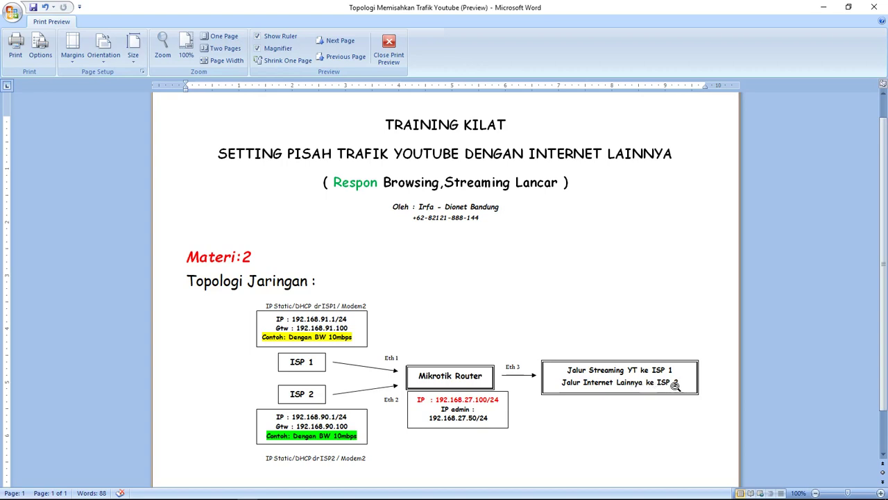
left_click(824, 7)
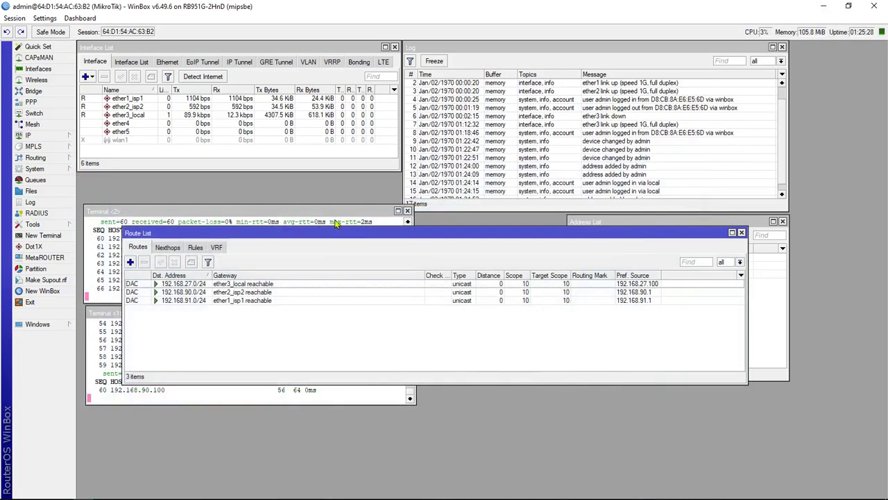
- Add a default route for 0.0.0.0/0 through gateway 192.168.90.100 with distance 1, and close the route list
left_click(130, 263)
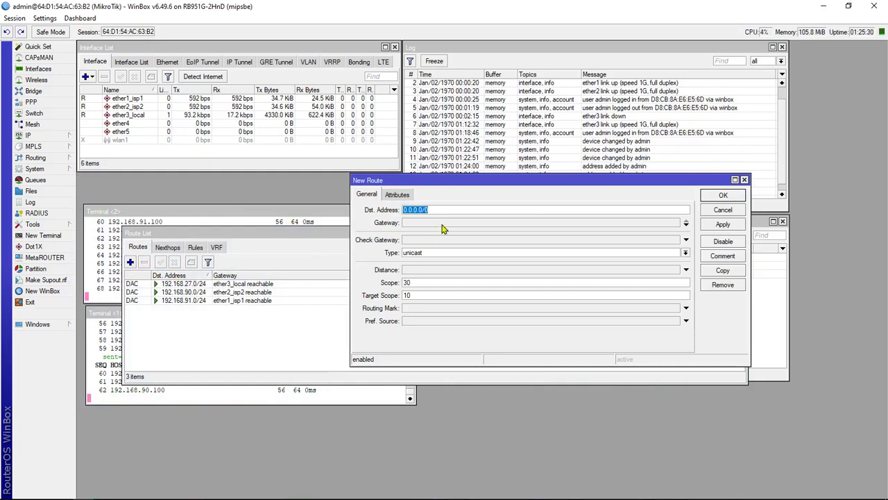
left_click(445, 223)
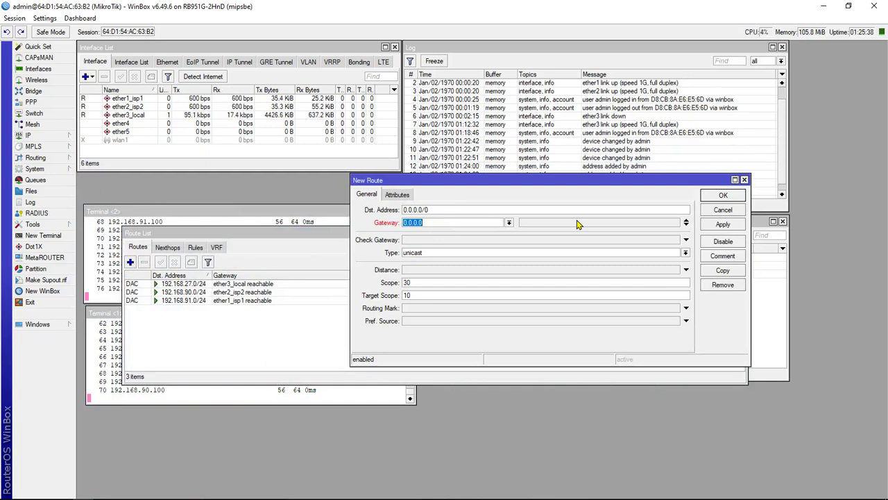
type("192.168.")
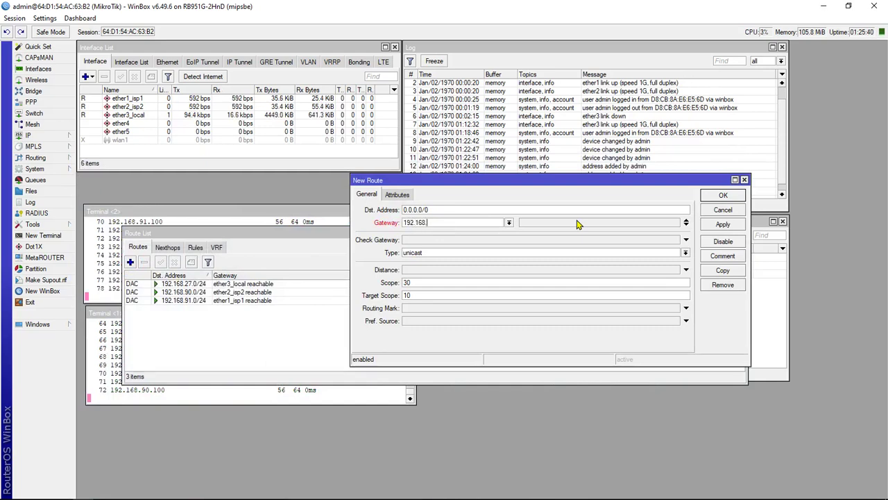
type("90.100")
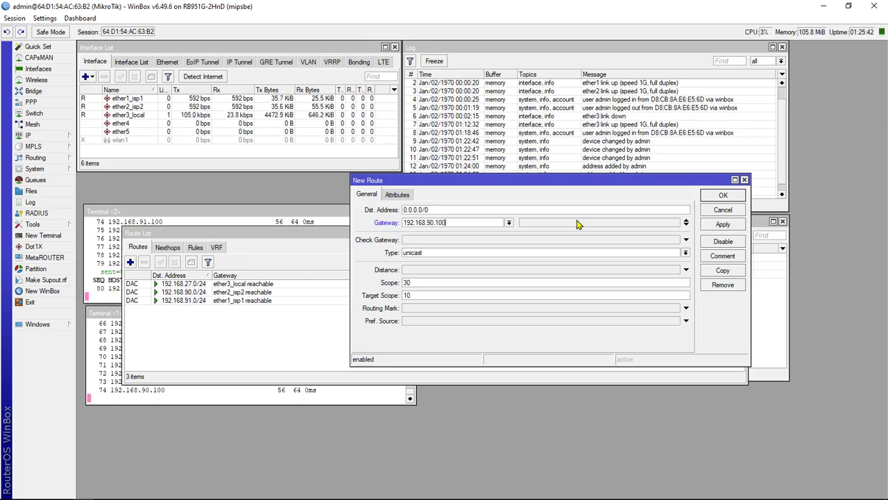
left_click(452, 272)
left_click(715, 225)
left_click(719, 209)
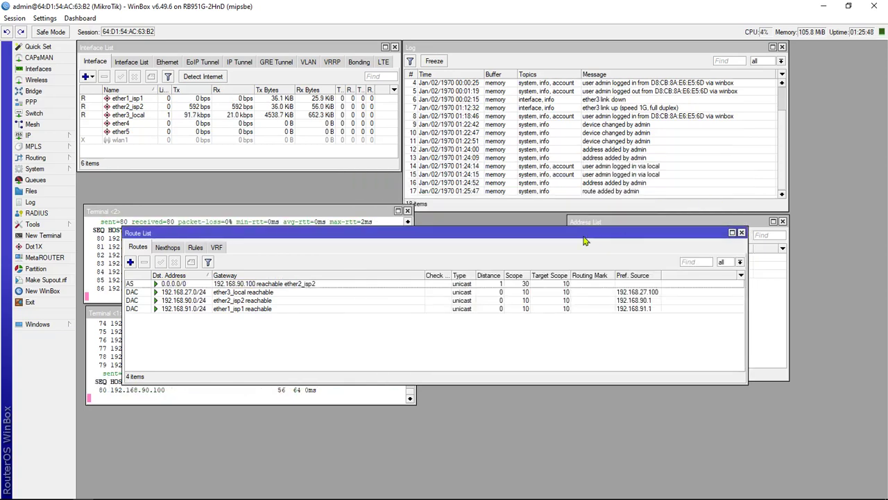
left_click(733, 233)
left_click(410, 229)
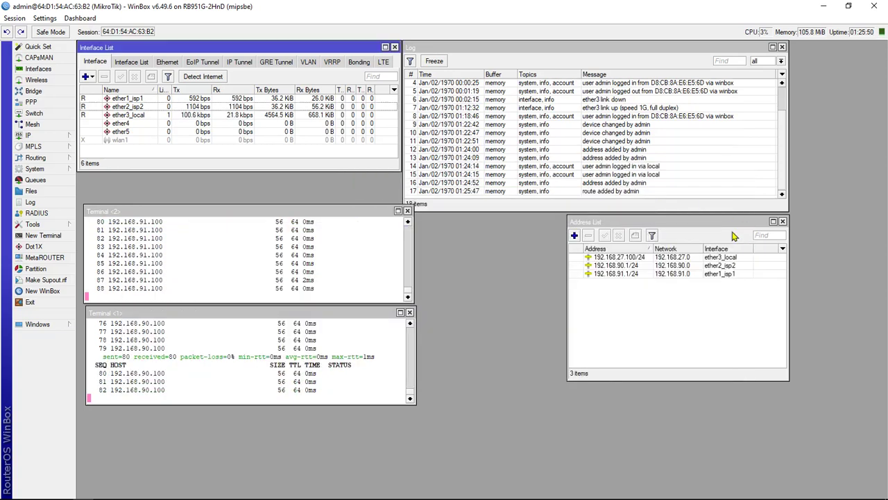
- Allow remote requests in the router's DNS settings and add two server entries
left_click(54, 139)
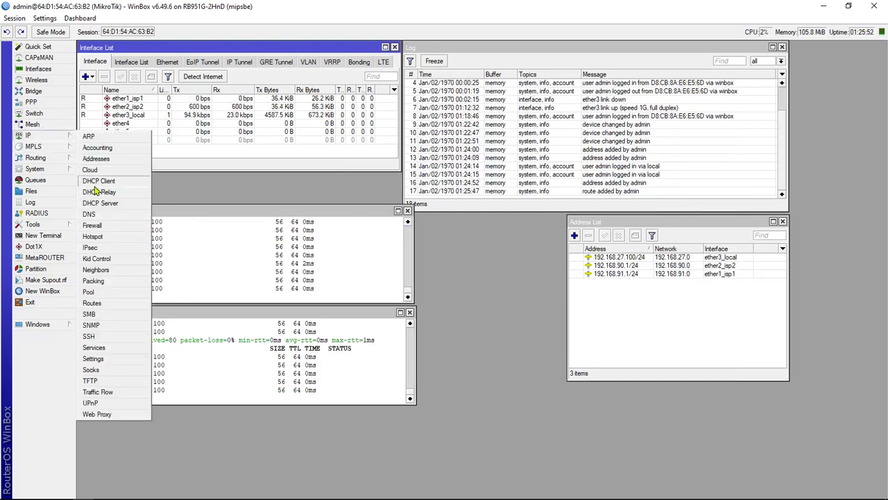
left_click(90, 214)
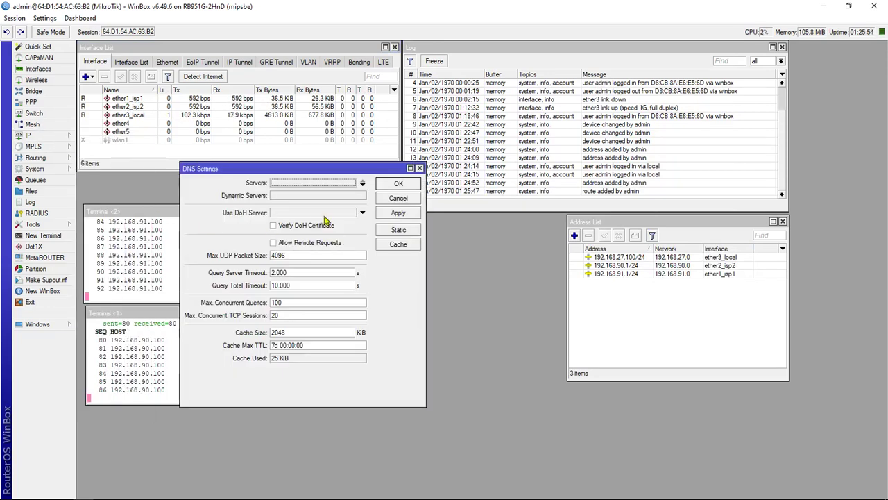
left_click(292, 242)
left_click(363, 183)
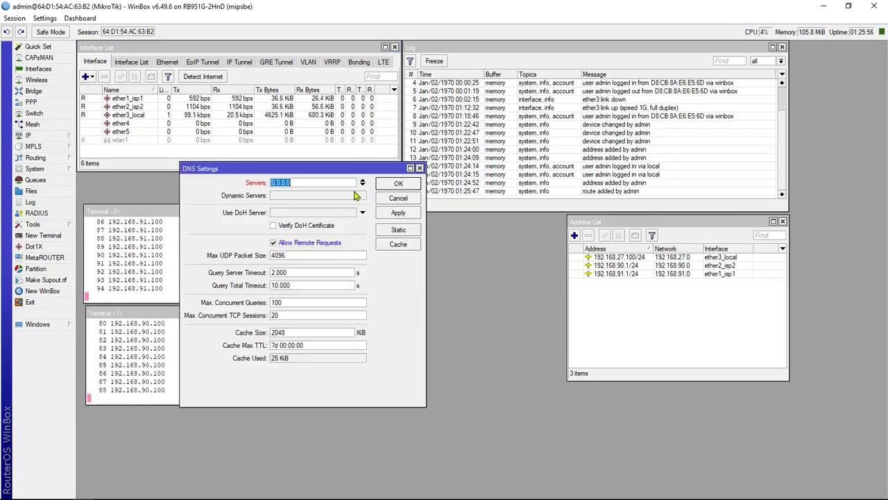
left_click(362, 182)
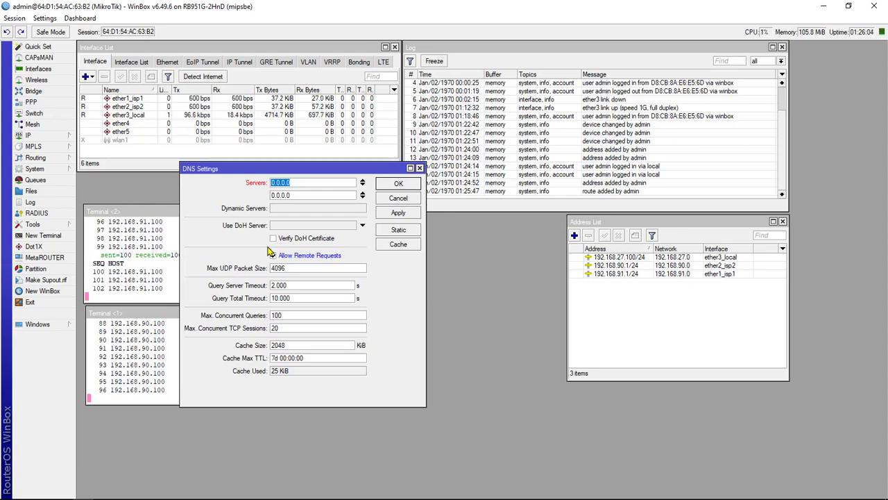
- Set the DNS servers to 192.168.90.100 and 192.168.91.100 and apply the DNS settings
type("192.168.")
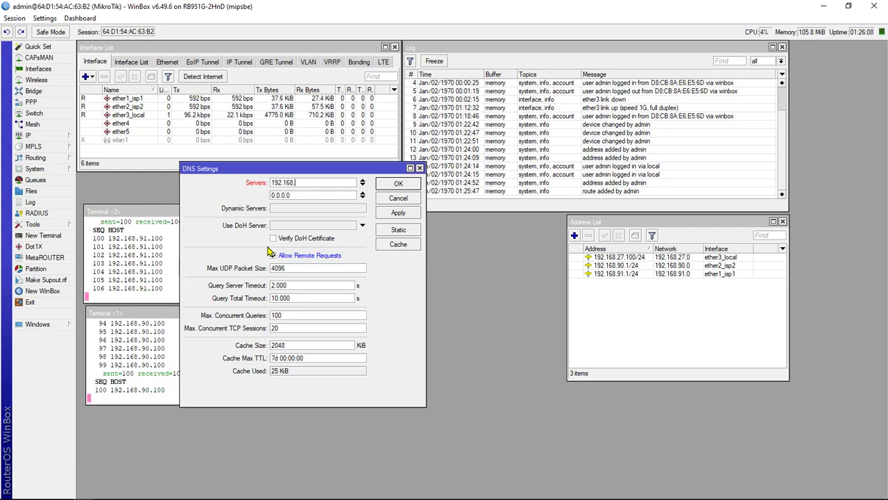
type("90")
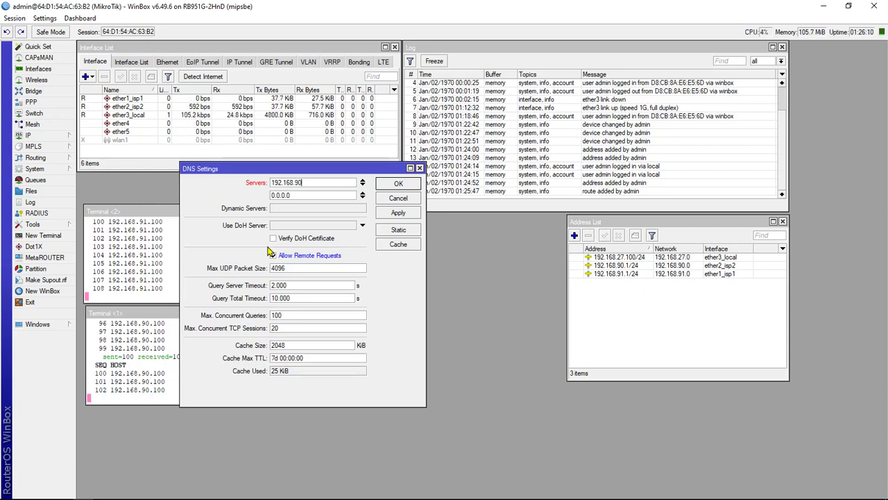
type(".100")
key("Tab")
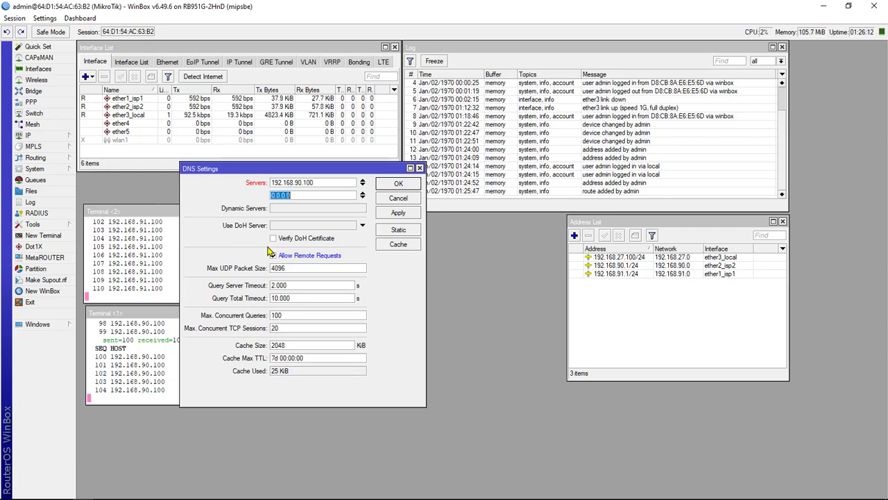
type("192.168.91.100")
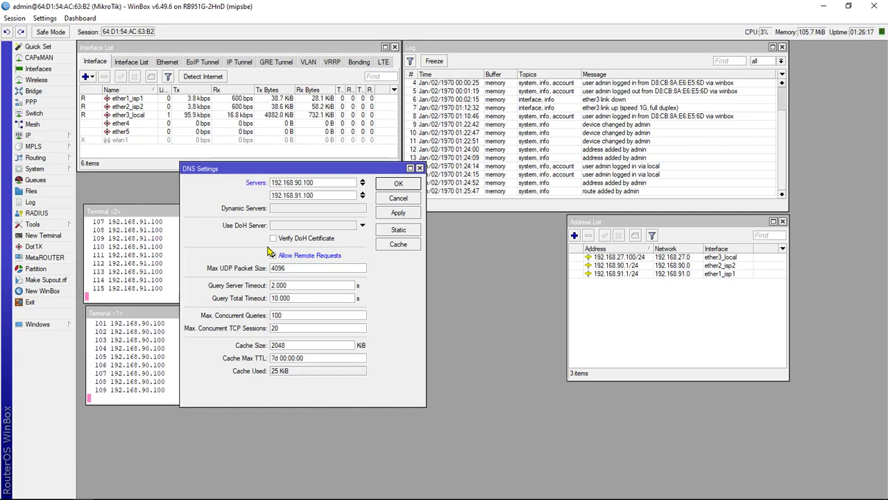
left_click(273, 254)
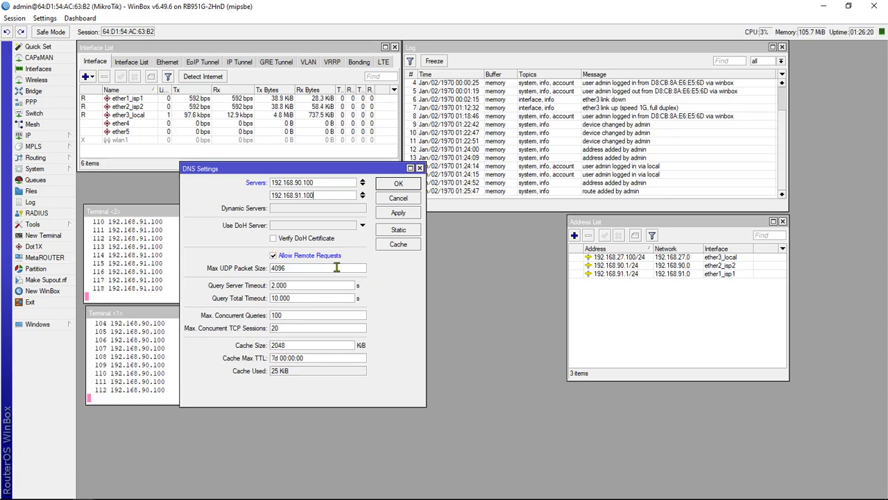
left_click(392, 216)
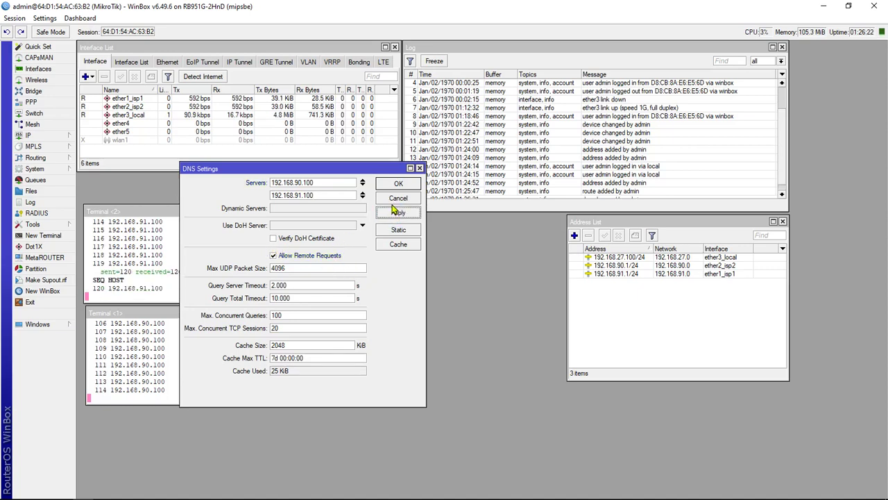
left_click(398, 184)
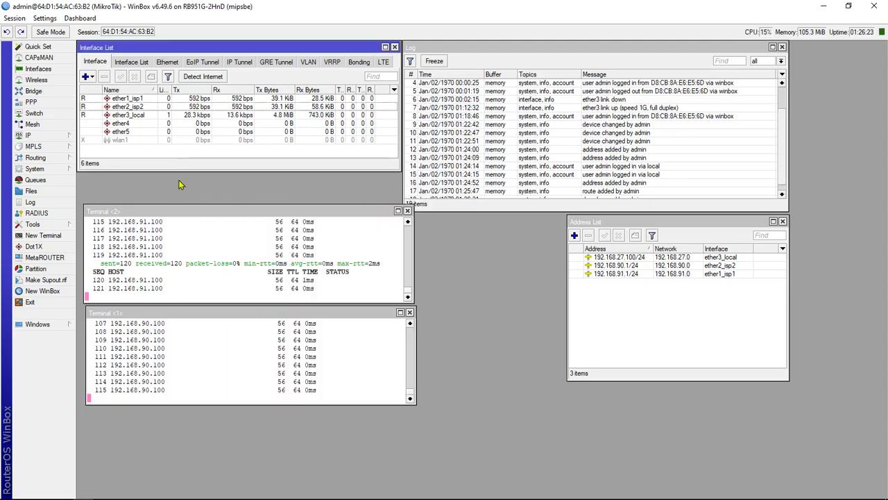
- Add a firewall NAT rule in the srcnat chain with out interface ether1_isp1 and action masquerade
left_click(65, 138)
left_click(92, 225)
left_click(129, 184)
left_click(84, 200)
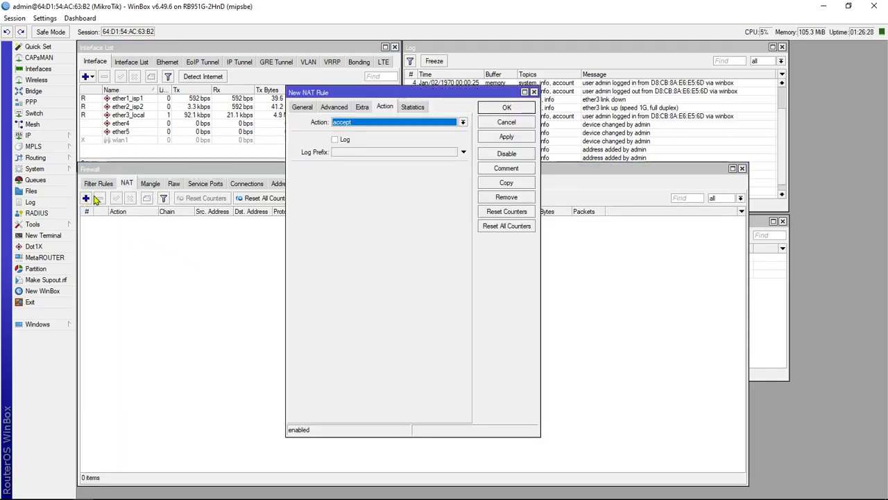
left_click(303, 107)
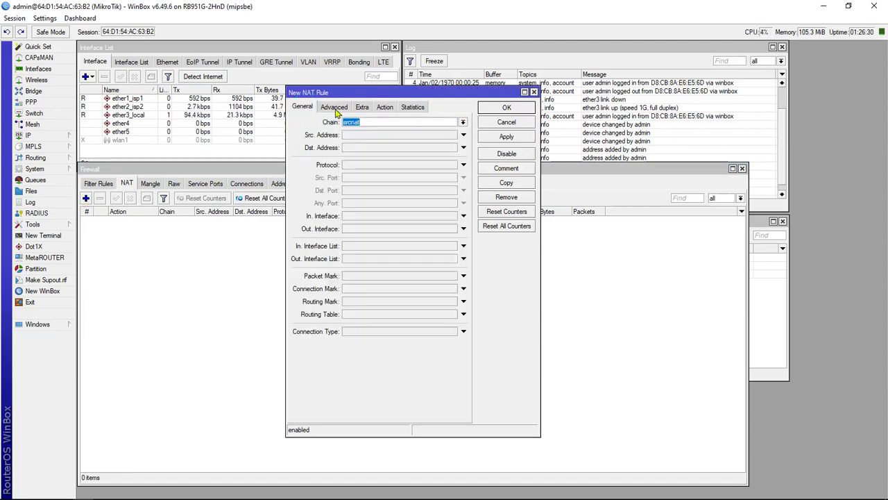
left_click(377, 228)
left_click(385, 235)
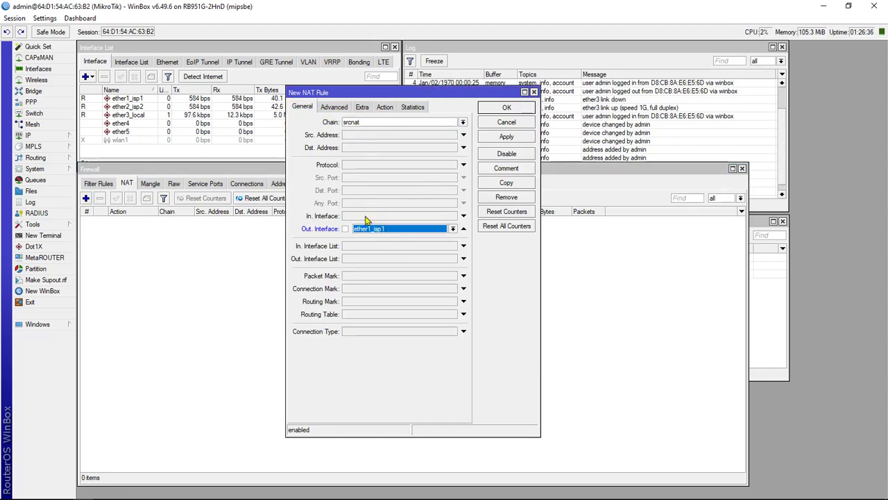
left_click(382, 107)
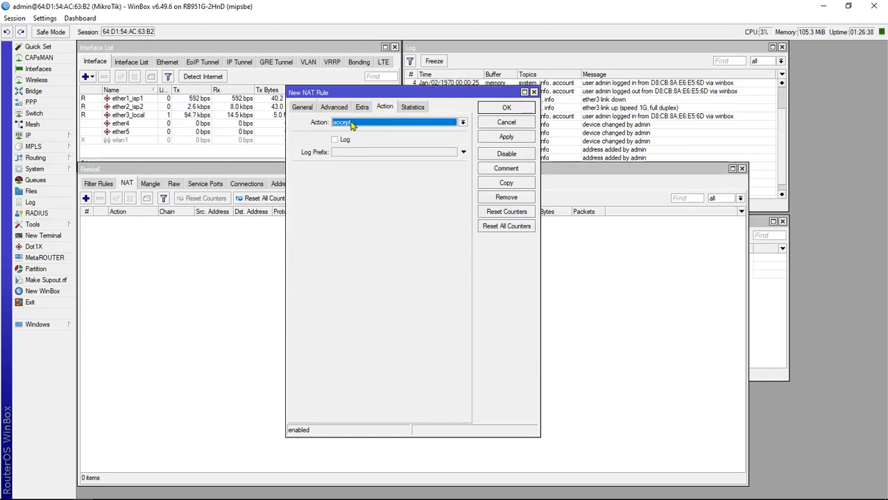
left_click(355, 123)
left_click(357, 175)
left_click(502, 109)
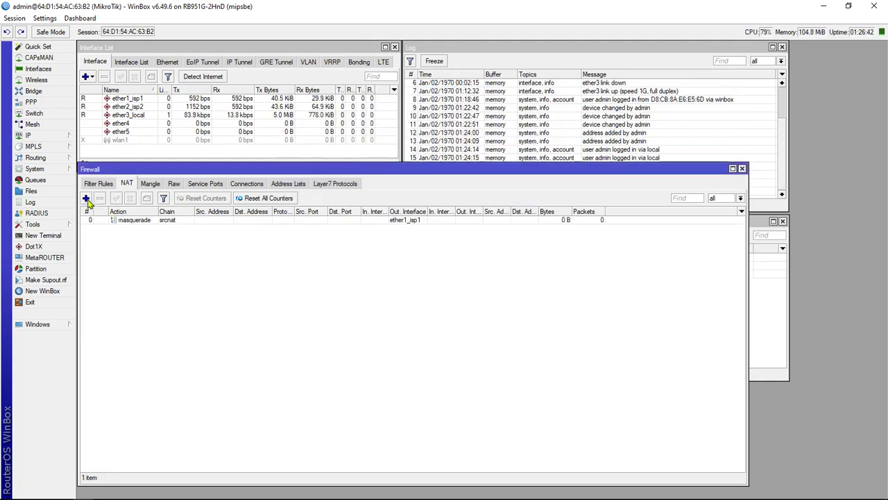
- Add a second firewall NAT rule in the srcnat chain with out interface ether2_isp2 and action masquerade
left_click(87, 200)
left_click(302, 107)
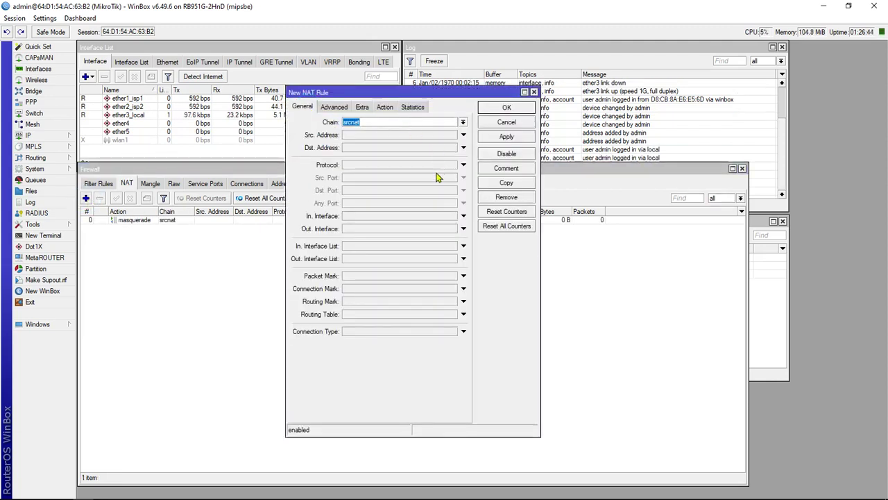
left_click(407, 232)
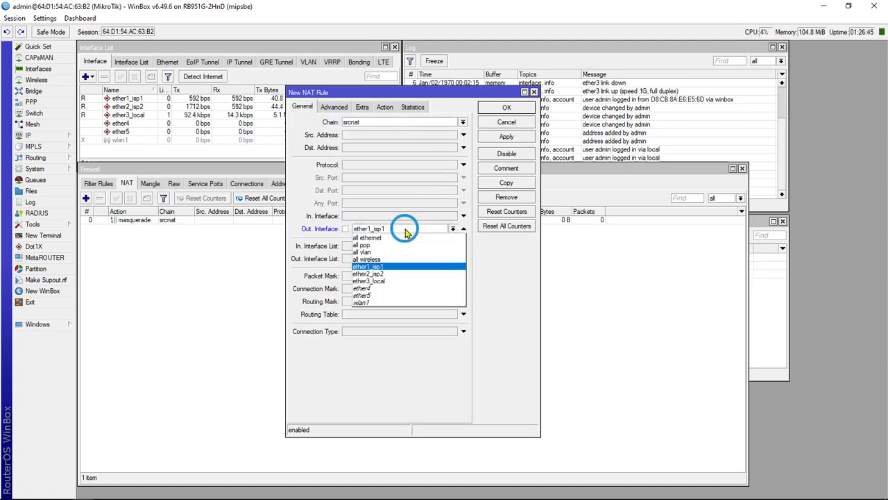
left_click(381, 279)
left_click(384, 107)
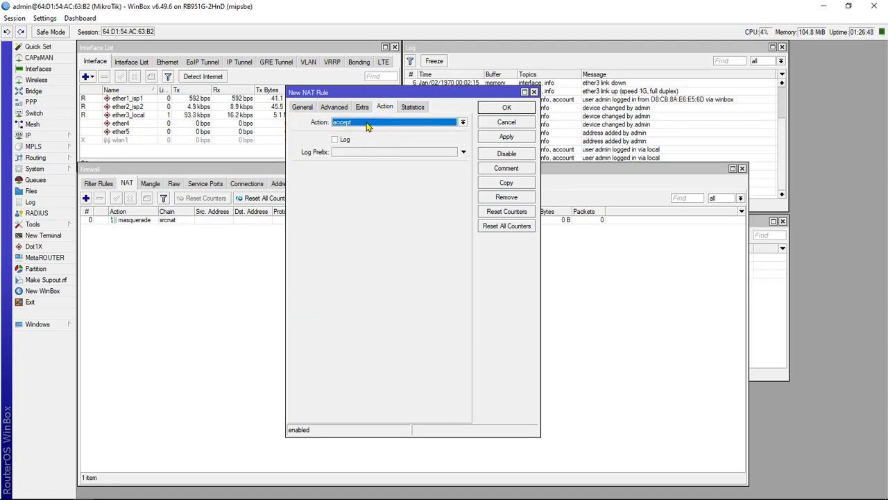
left_click(366, 123)
left_click(352, 174)
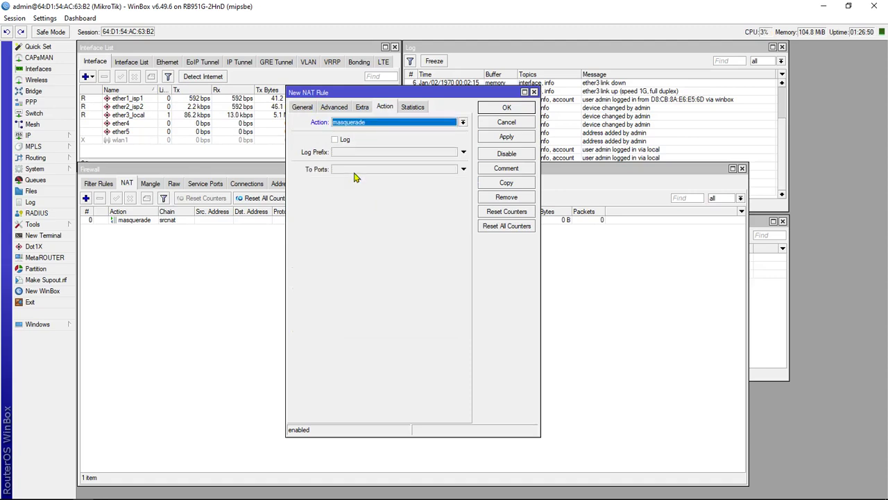
left_click(506, 108)
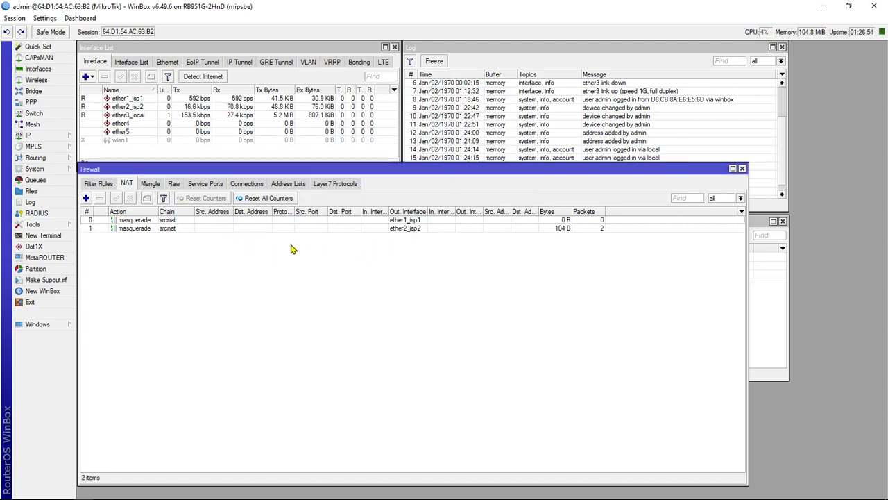
left_click(167, 229)
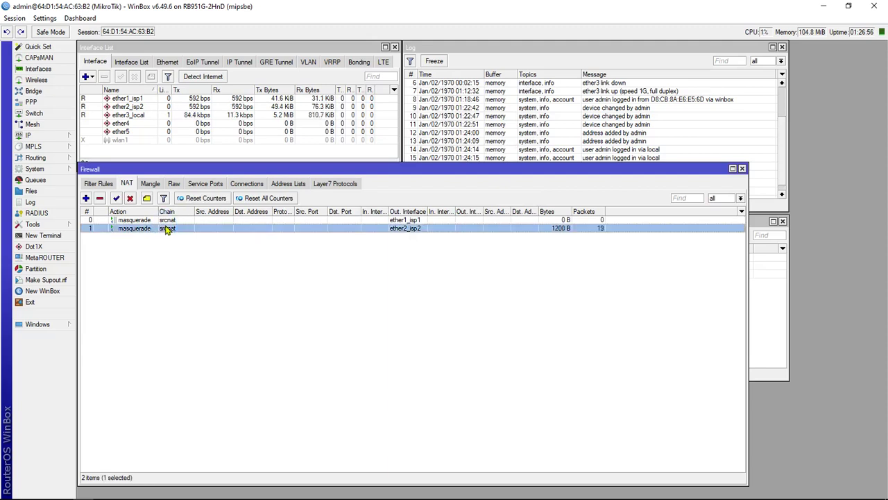
- Test internet connectivity by pinging 8.8.8.8 from a new router terminal, and close the terminal
left_click(150, 183)
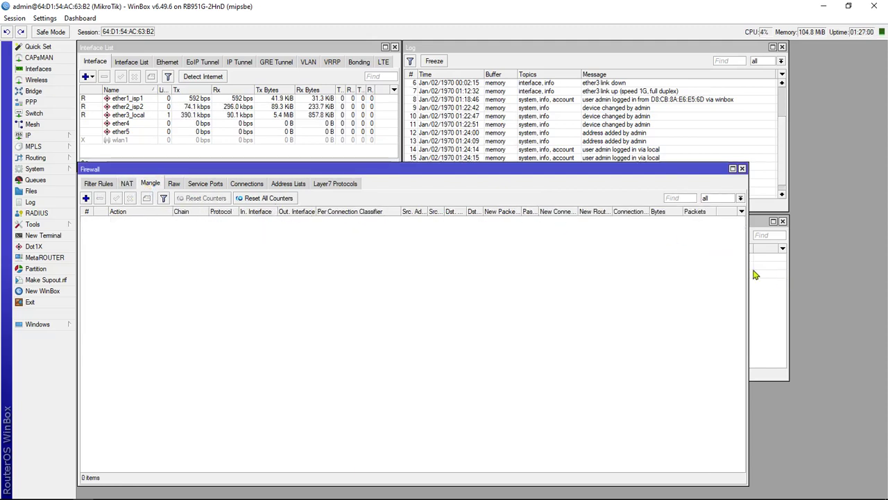
left_click(761, 329)
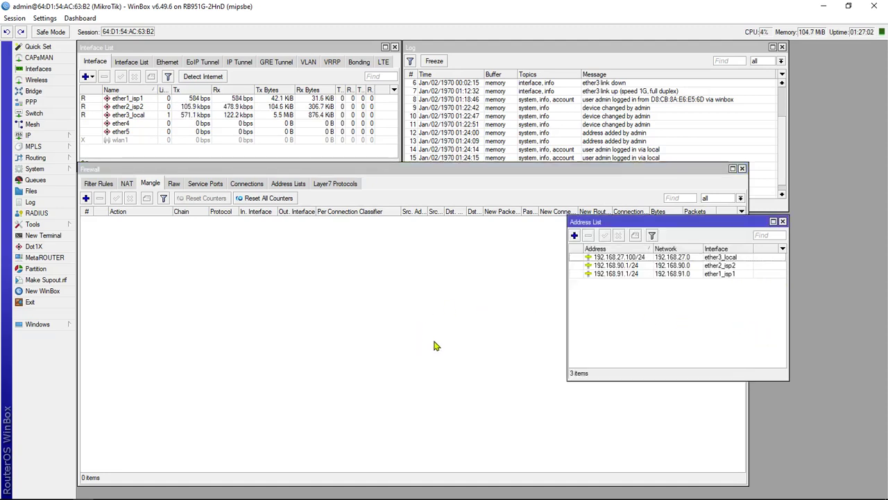
left_click(52, 237)
type("ping")
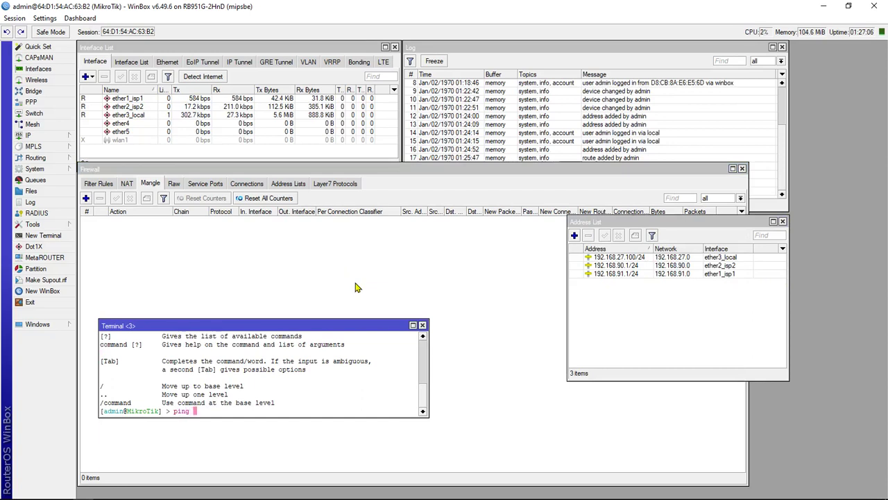
type(" 8.8.8.8")
key("Return")
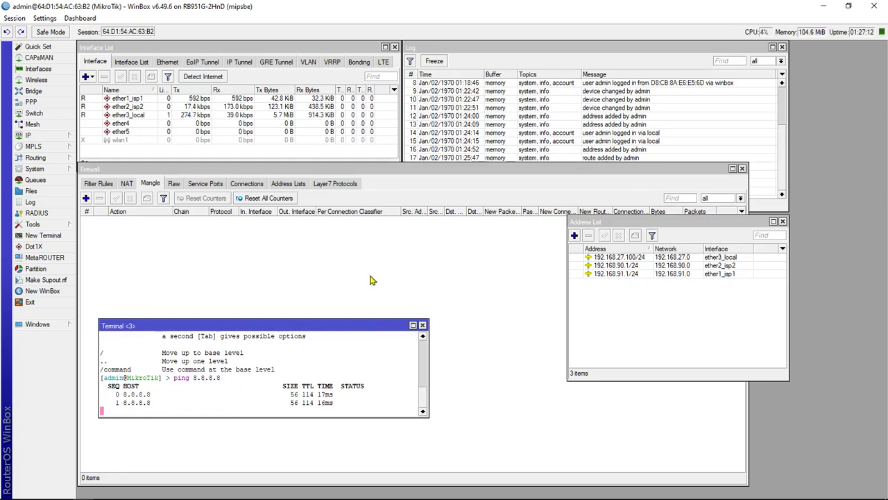
left_click(422, 324)
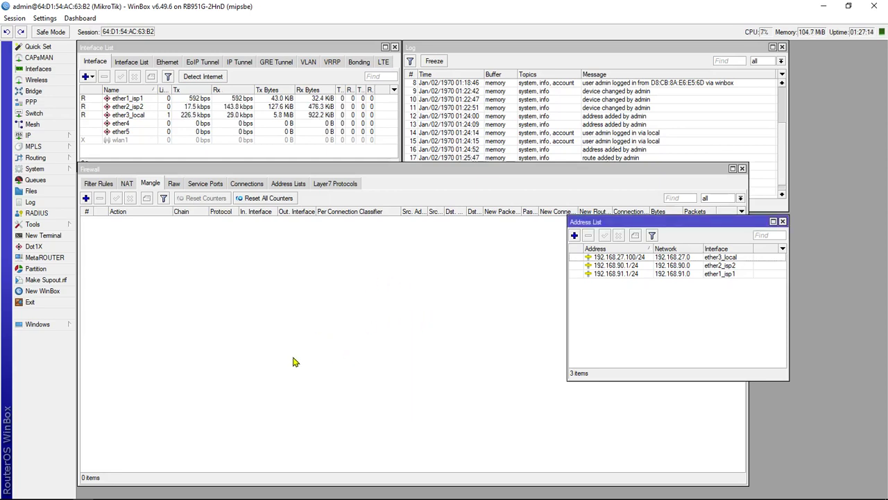
- Switch to Chrome, load the bookmarked Yahoo site, and narrow the browser window to uncover the router's interface traffic
mouse_move(201, 494)
left_click(186, 493)
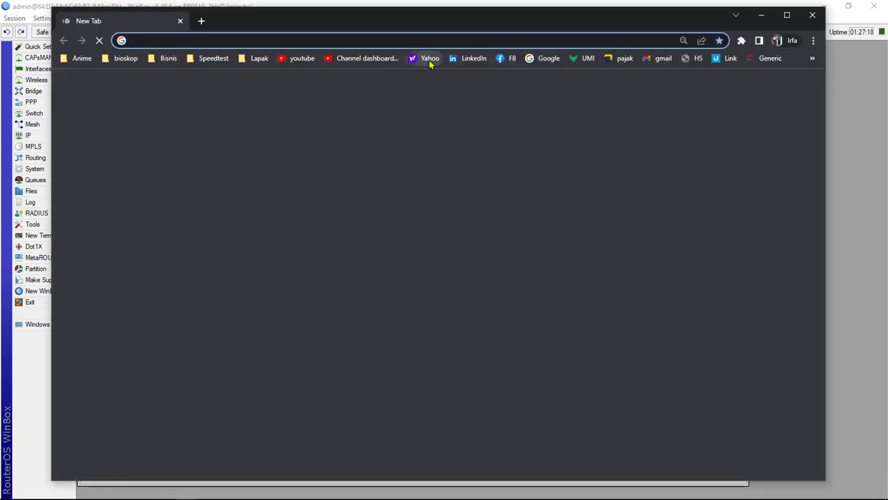
left_click(428, 58)
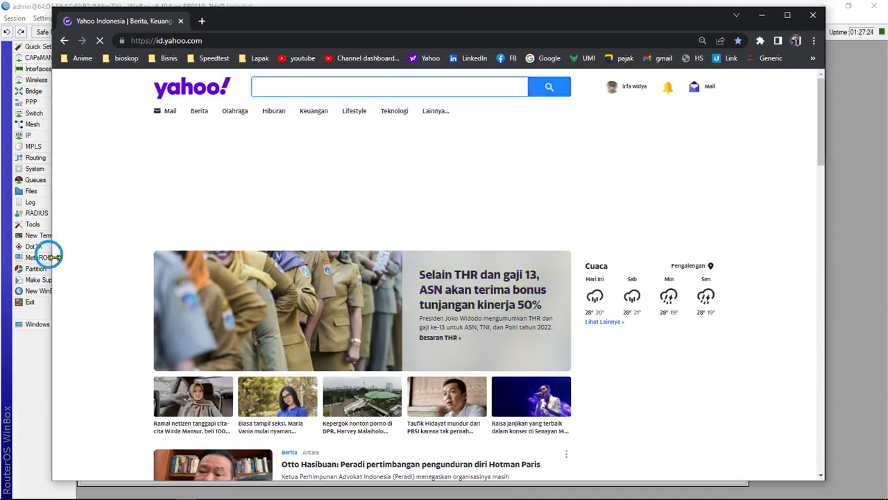
left_click_drag(52, 256, 302, 253)
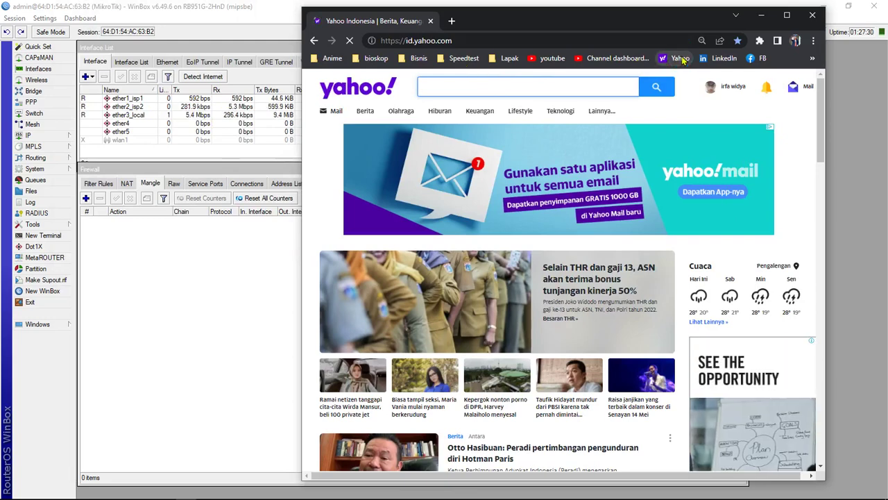
- Load the bookmarked YouTube site, widen the browser window, and play the recommended "Forever Young" mix video to generate traffic
left_click(545, 58)
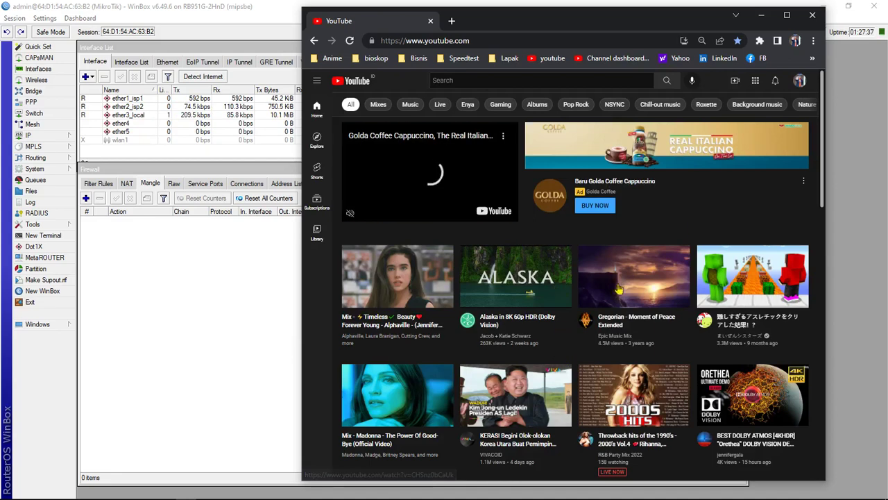
left_click_drag(826, 82, 878, 80)
left_click(453, 278)
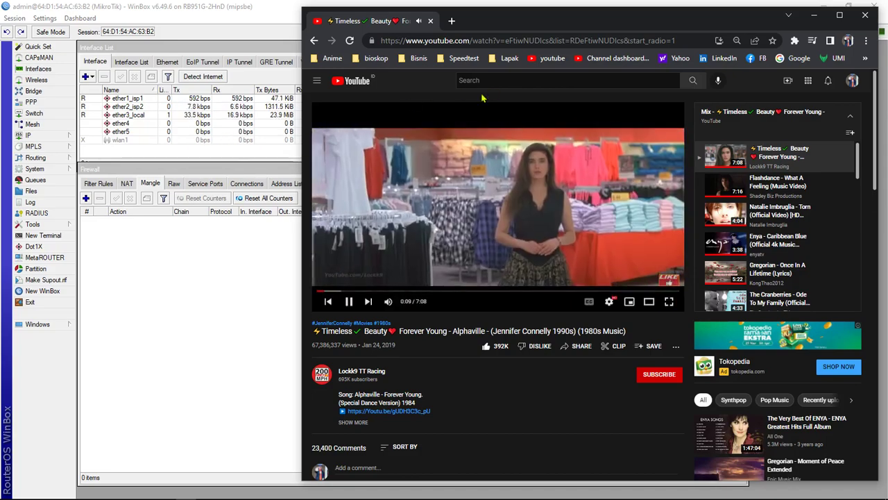
- Switch back to WinBox and move the Address List window aside so it is less covered by the Firewall window
key("alt+Tab")
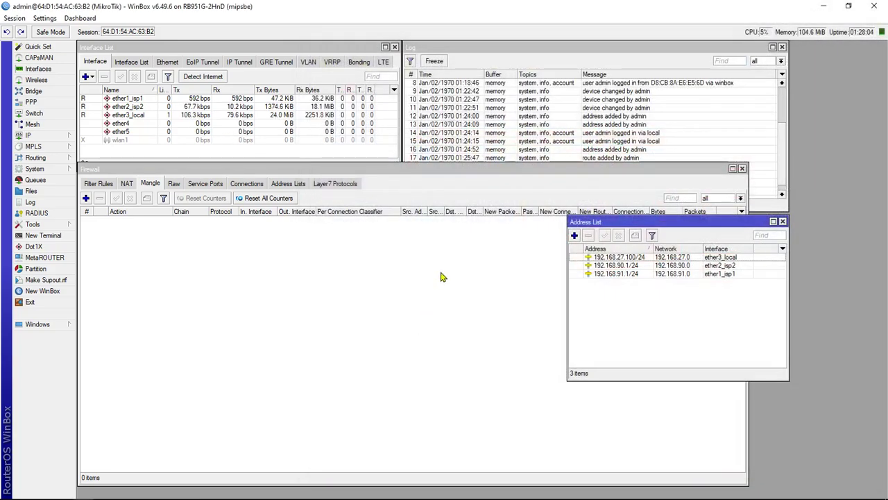
left_click(407, 272)
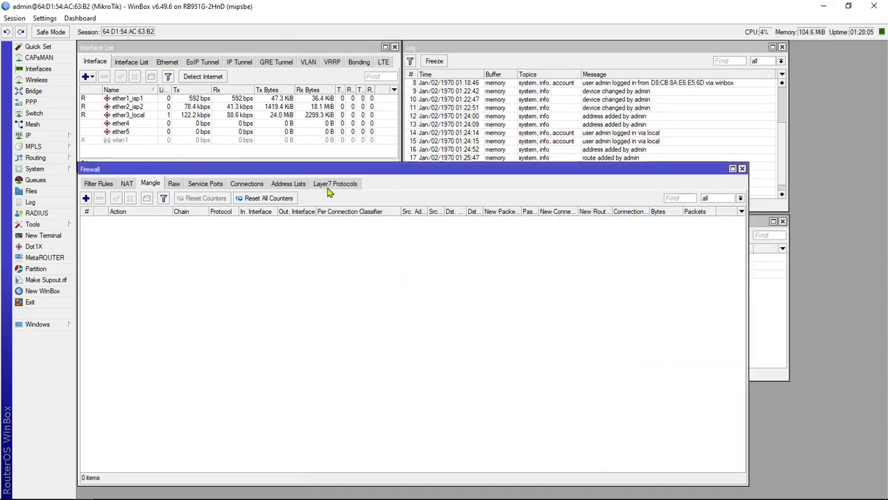
left_click(785, 297)
left_click_drag(741, 228, 831, 223)
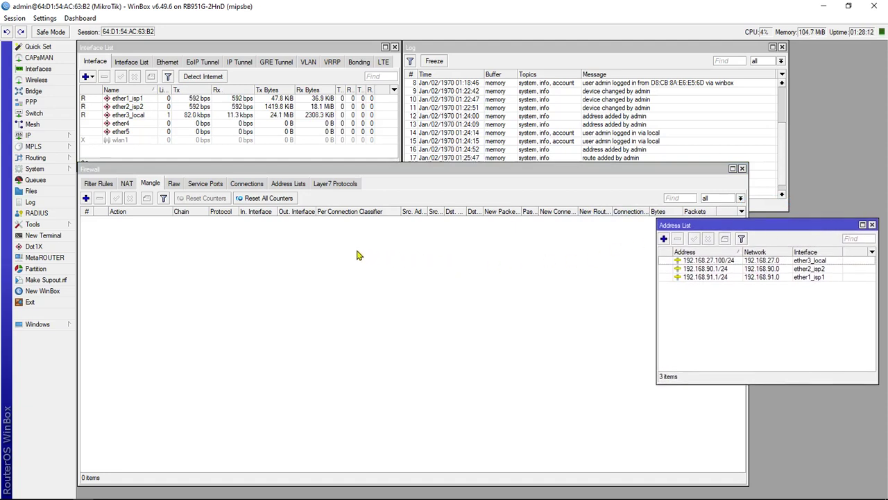
- Start a new firewall Layer7 protocol and copy the YouTube regular expression from the Notepad file "6b. layer 7 protocol"
left_click(326, 186)
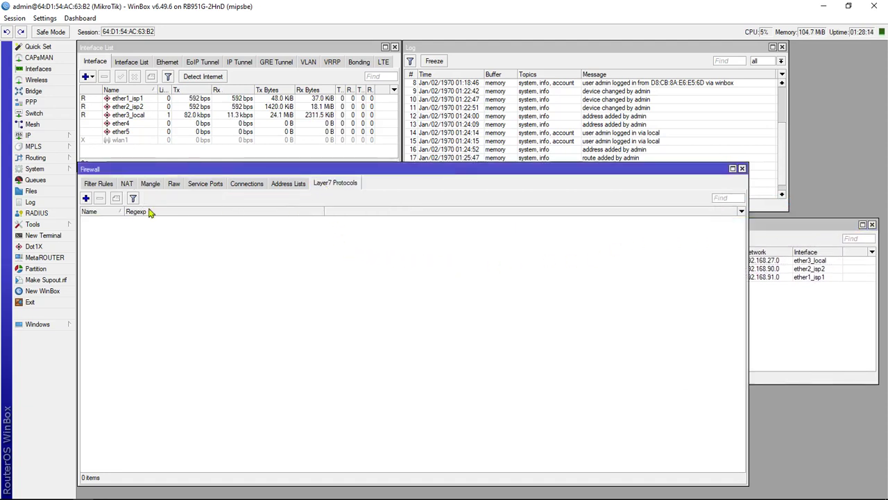
left_click(86, 199)
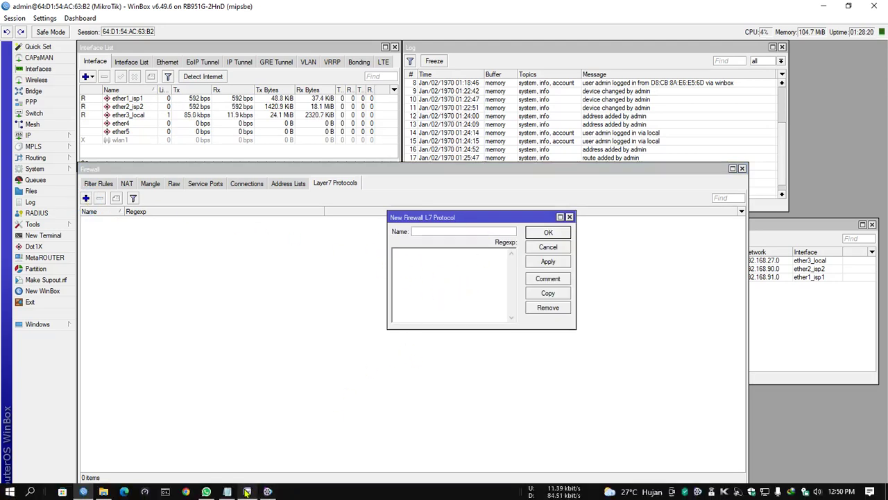
left_click(229, 492)
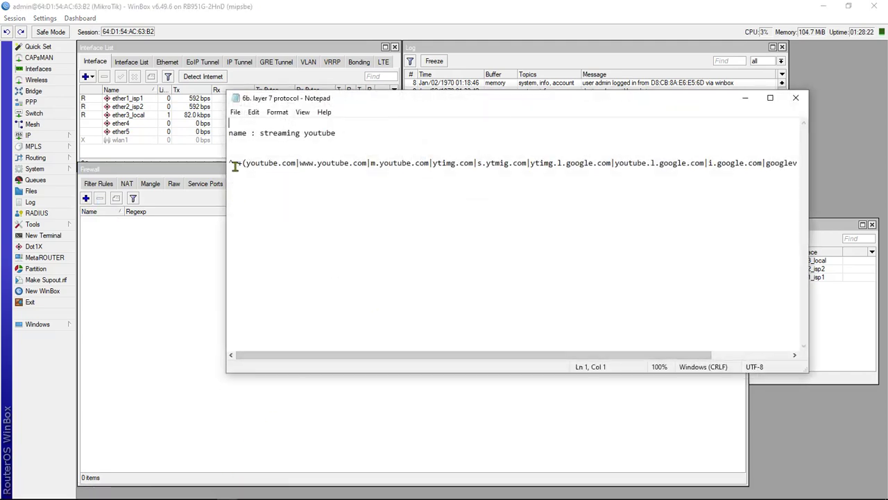
left_click_drag(230, 162, 829, 164)
right_click(783, 165)
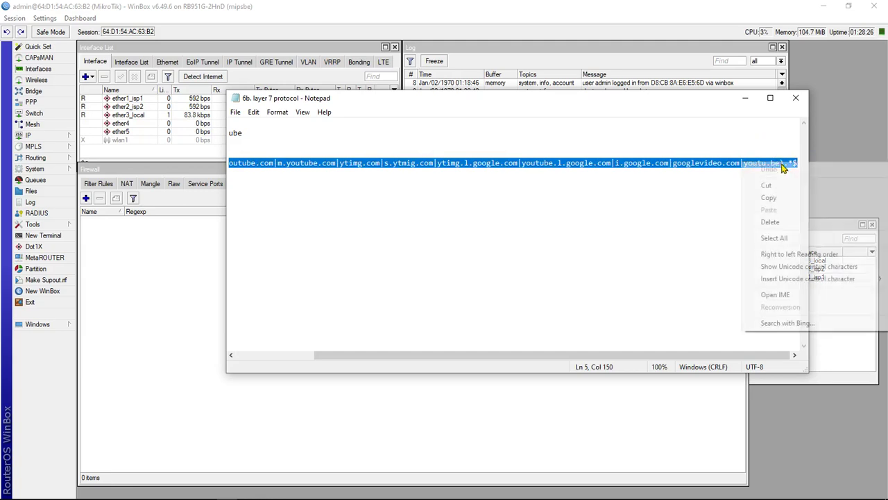
left_click(782, 202)
left_click(746, 98)
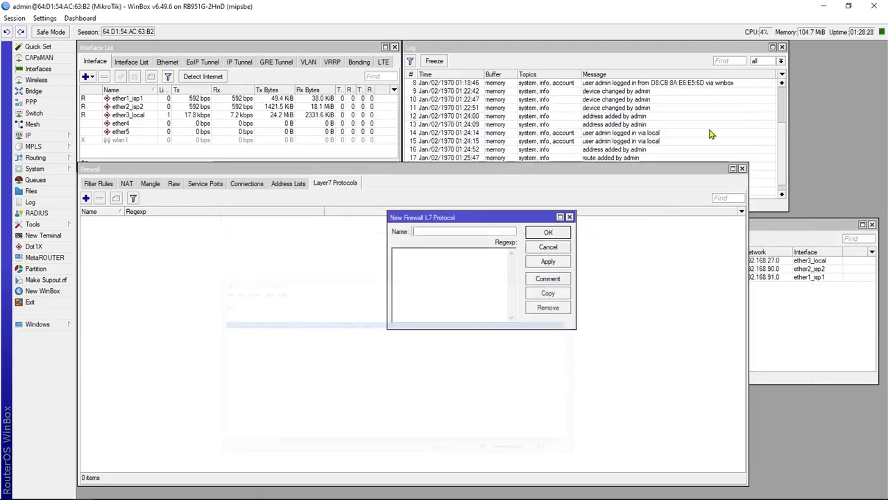
- Paste the YouTube regexp into the new Layer7 protocol, save it as "streaming youtube", and widen the list's Name column
left_click(454, 270)
key("ctrl+v")
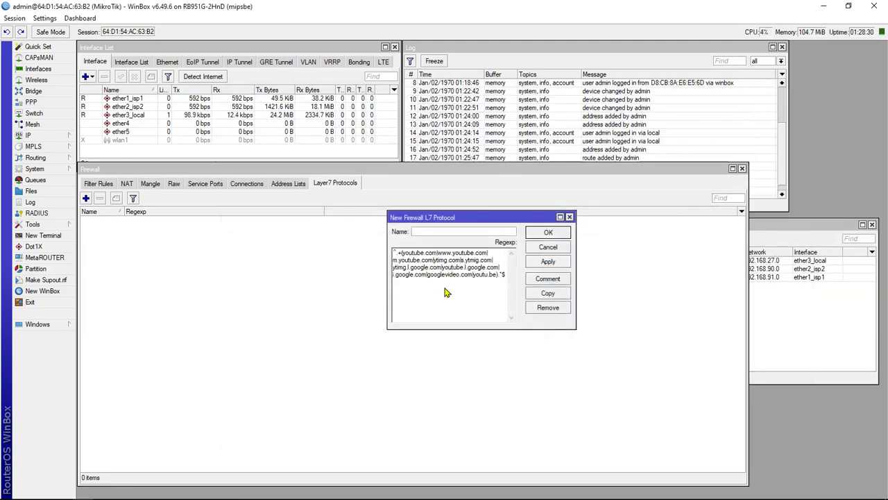
left_click(440, 233)
type("streamingYoutube")
key("Return")
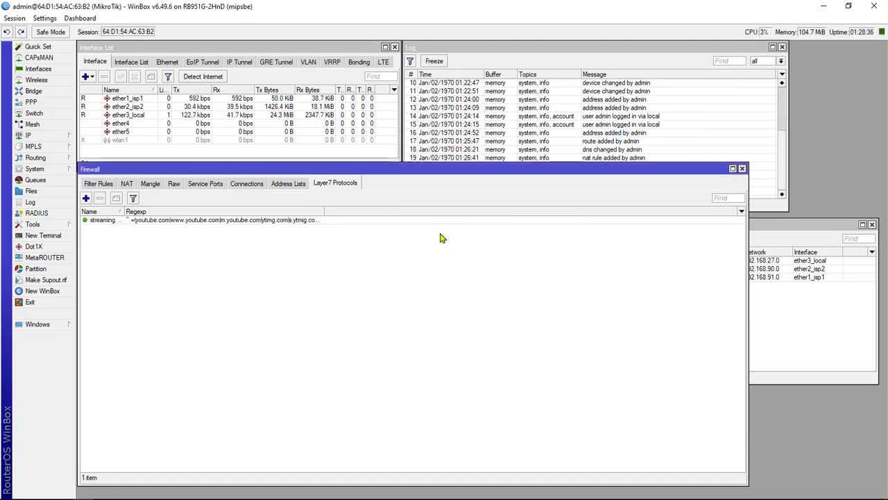
left_click_drag(125, 212, 143, 214)
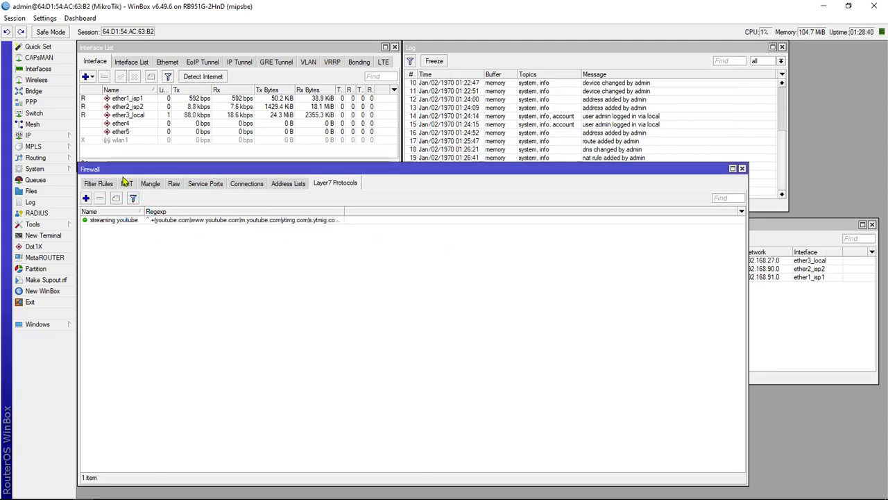
- Create a firewall address list entry named "ip non dst" with the address 192.168.90.0/24 and apply it
left_click(297, 185)
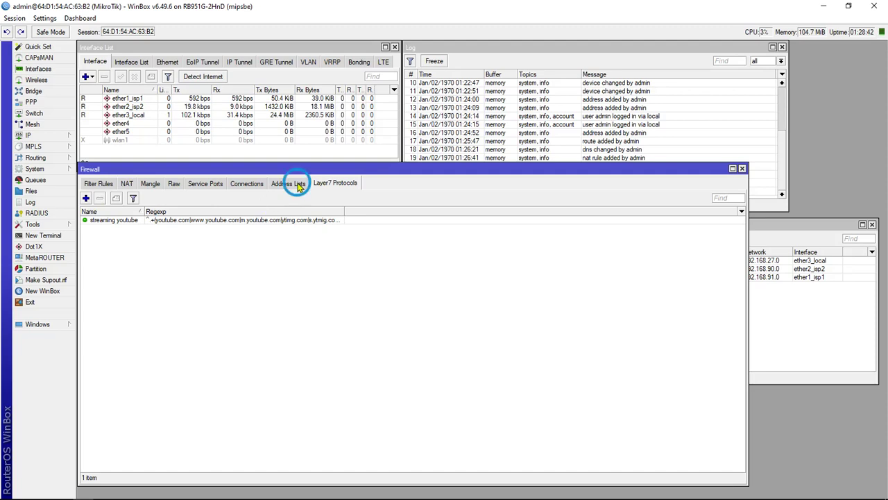
left_click(88, 199)
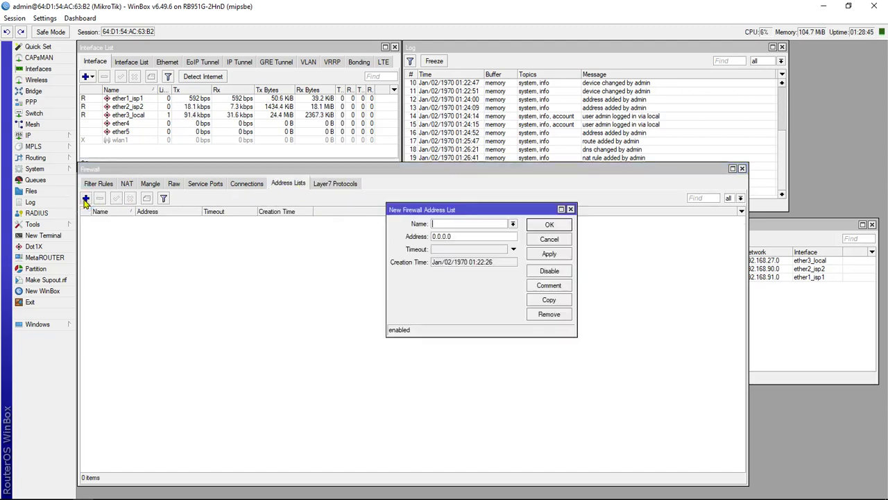
left_click(463, 225)
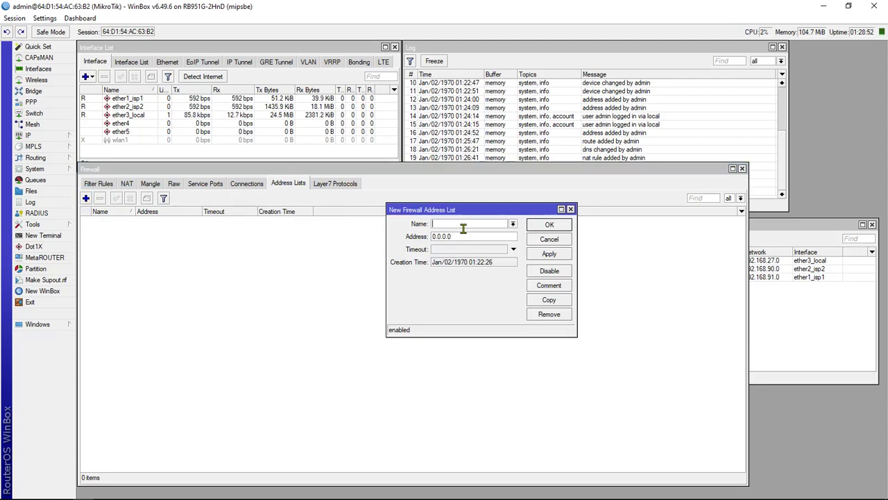
type("ip non dst")
key("Tab")
left_click(778, 274)
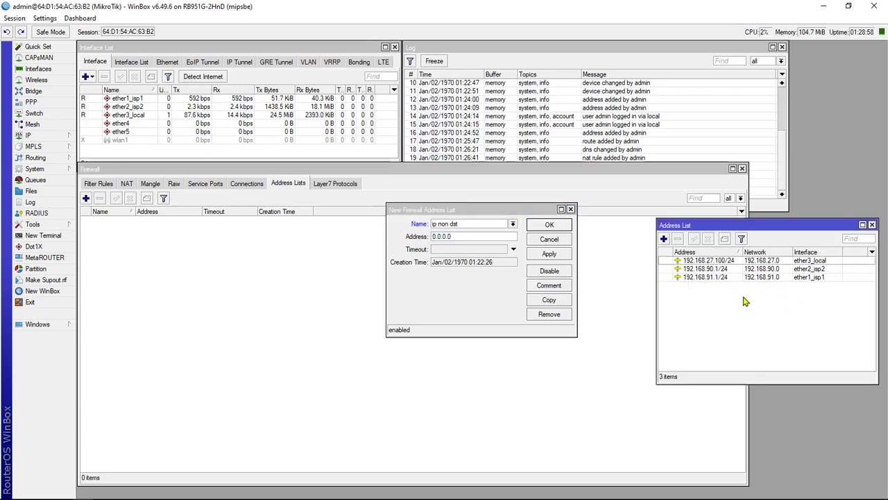
left_click(445, 229)
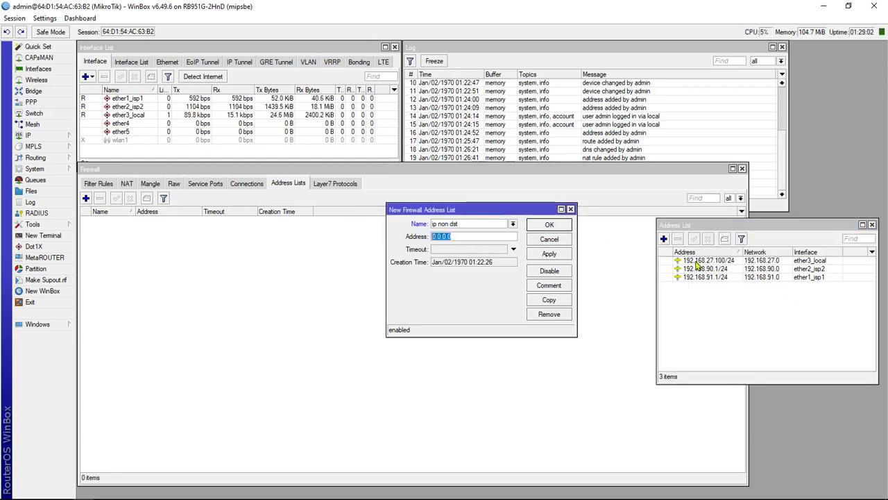
type("1")
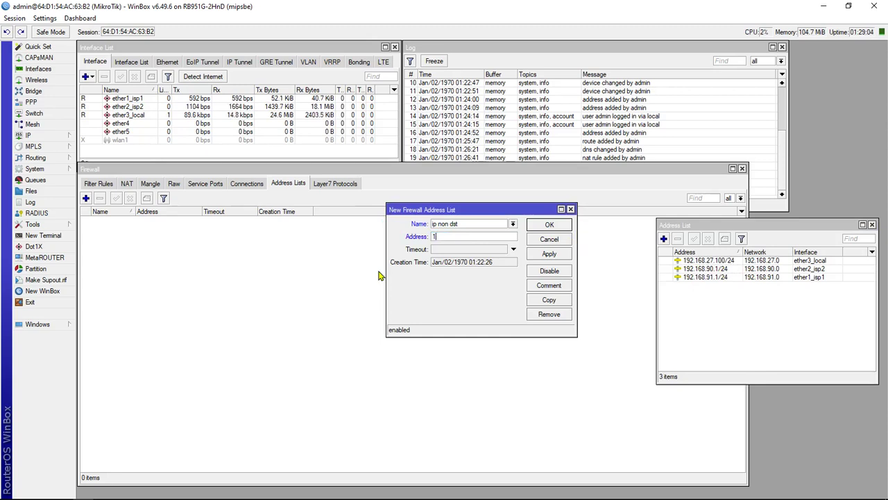
type("92.168.90.0")
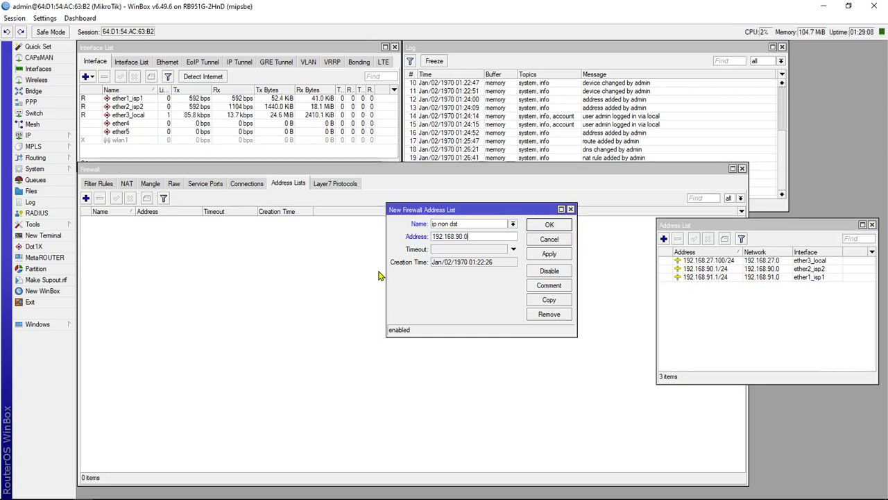
type("/24")
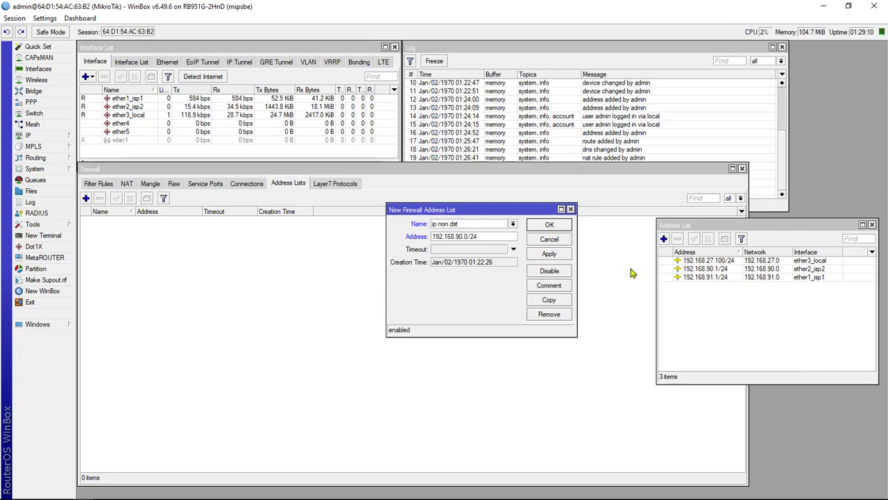
left_click(548, 255)
- Duplicate the "ip non dst" entry and apply the copy with the address 192.168.91.0/24
left_click(549, 300)
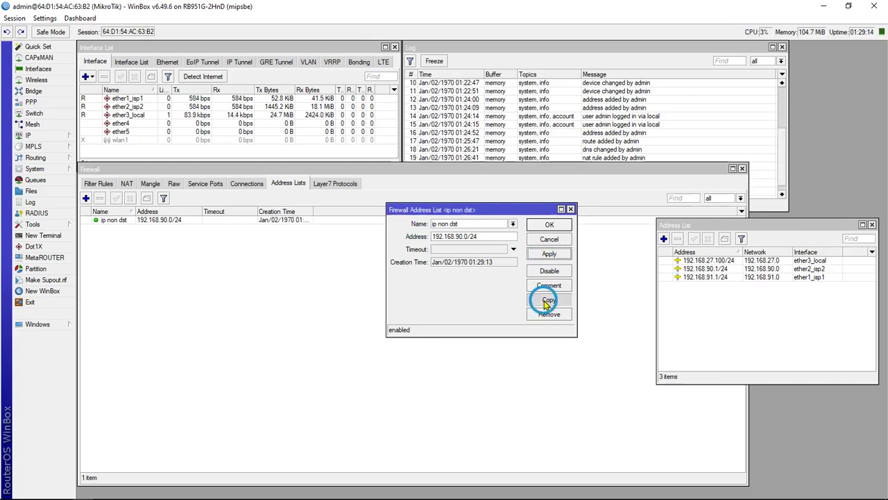
left_click(471, 249)
key("BackSpace")
type("192.168.91.0/24")
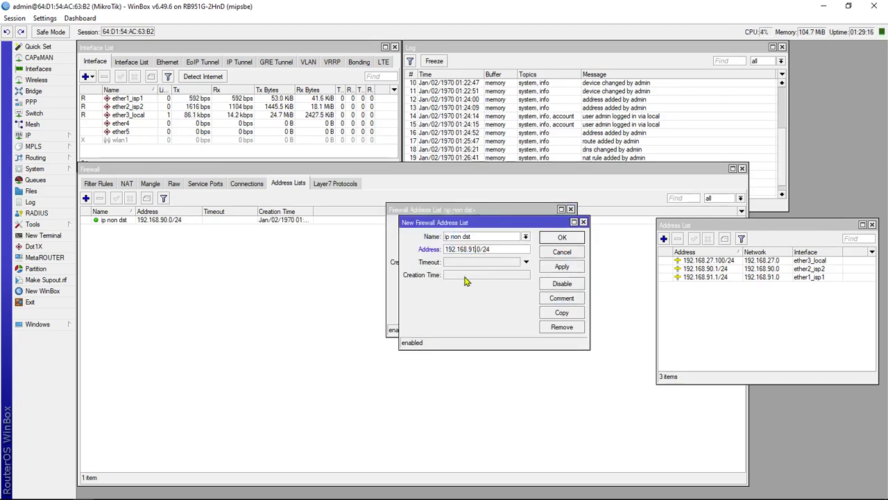
left_click(548, 269)
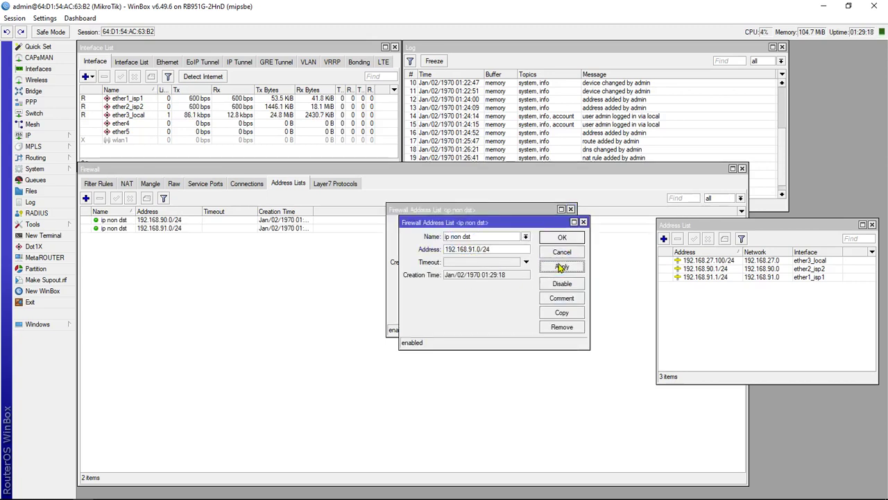
- Add two more "ip non dst" entries by duplication, for the DNS addresses 8.8.8.8 and 8.8.4.4
left_click(562, 313)
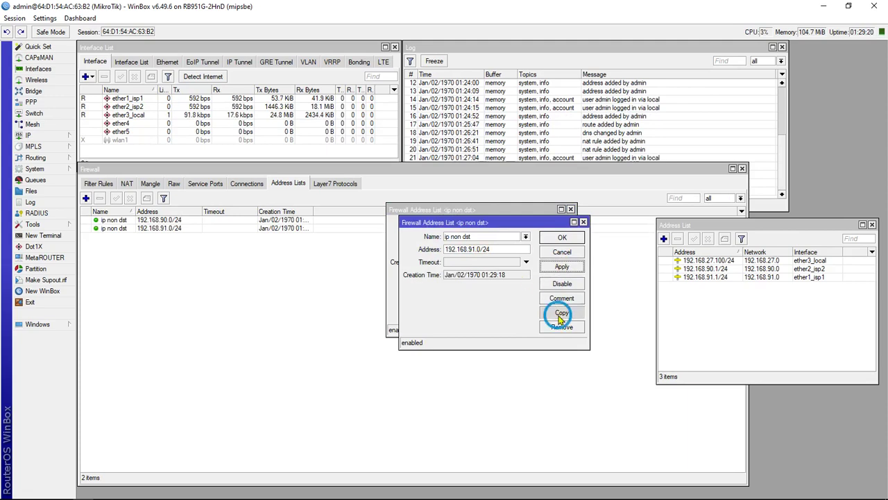
left_click(392, 261)
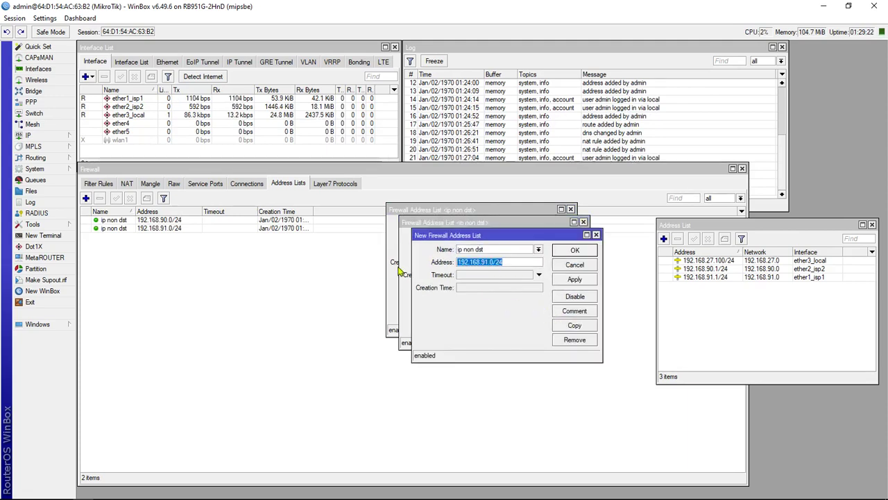
type("8.8.8.8")
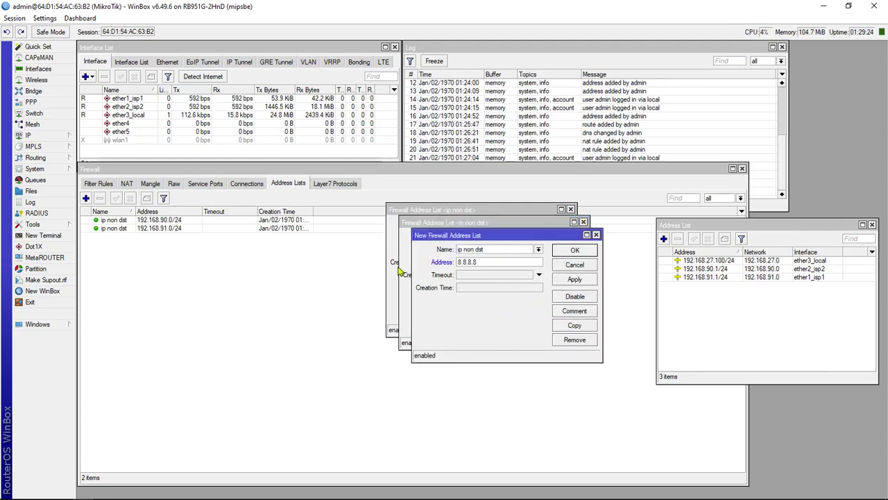
left_click(570, 281)
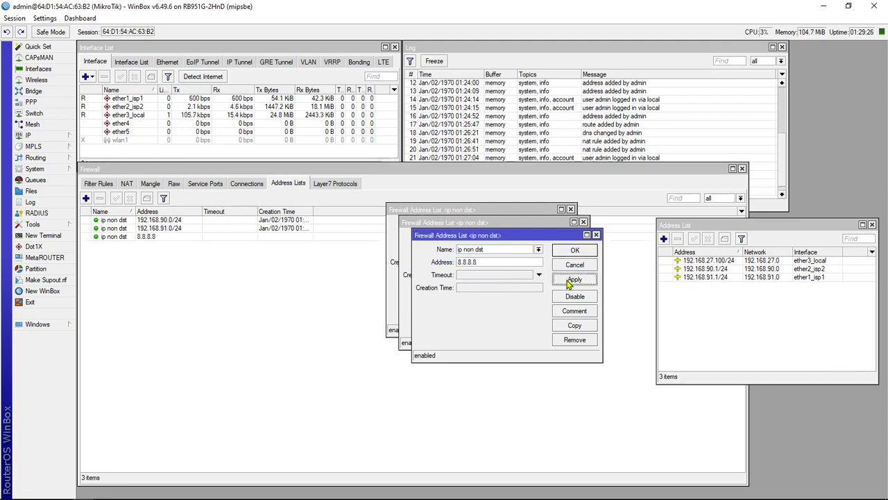
left_click(566, 327)
left_click(486, 275)
key("BackSpace")
key("BackSpace")
key("BackSpace")
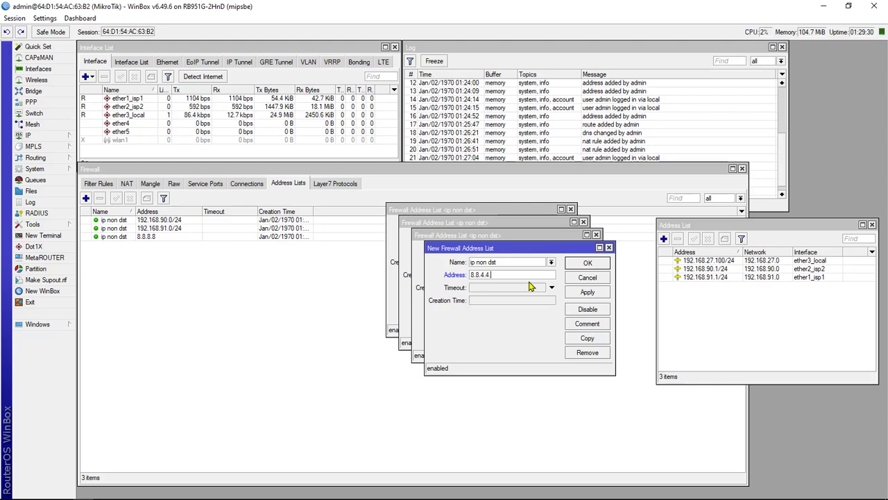
left_click(587, 292)
- Add two further duplicated "ip non dst" entries for the DNS addresses 1.1.1.1 and 1.0.0.1
left_click(588, 338)
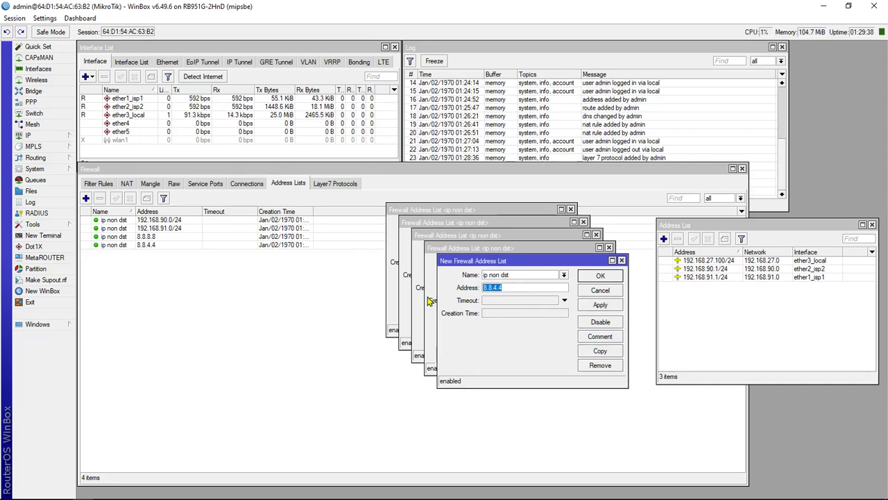
type("1.1.1.1")
left_click(595, 304)
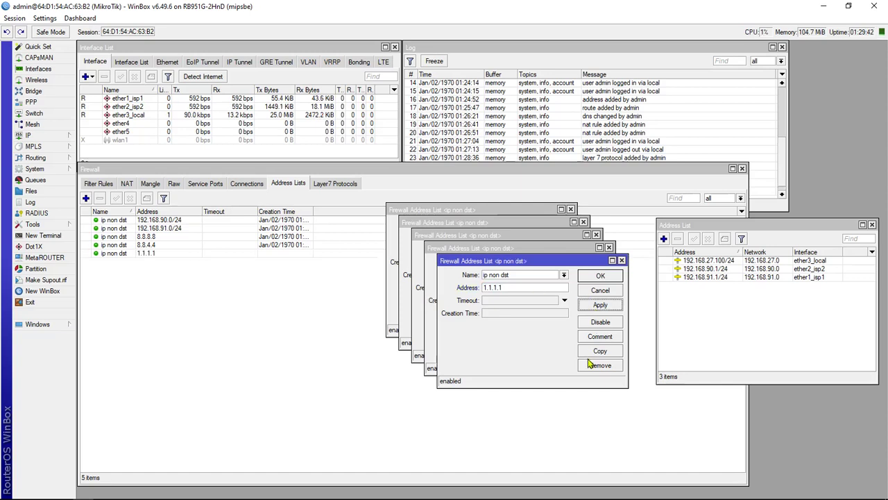
left_click(591, 353)
key("Tab")
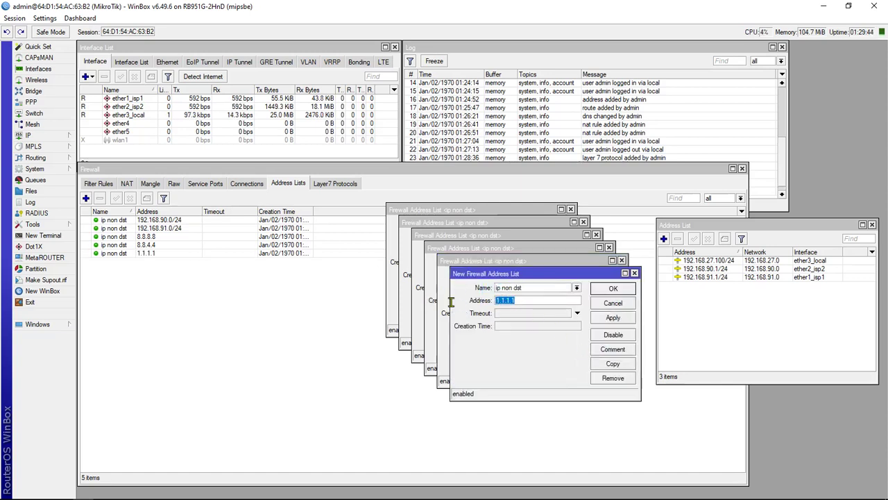
type("1.0.0.1")
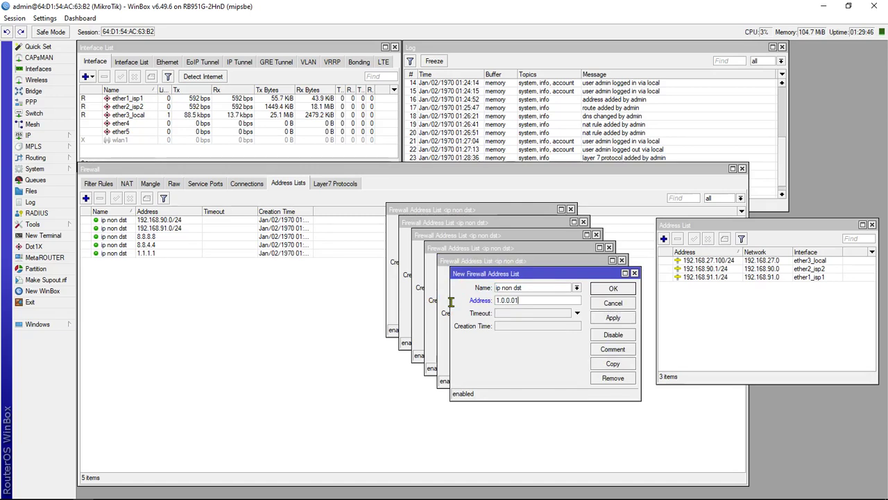
type(".1")
left_click(601, 322)
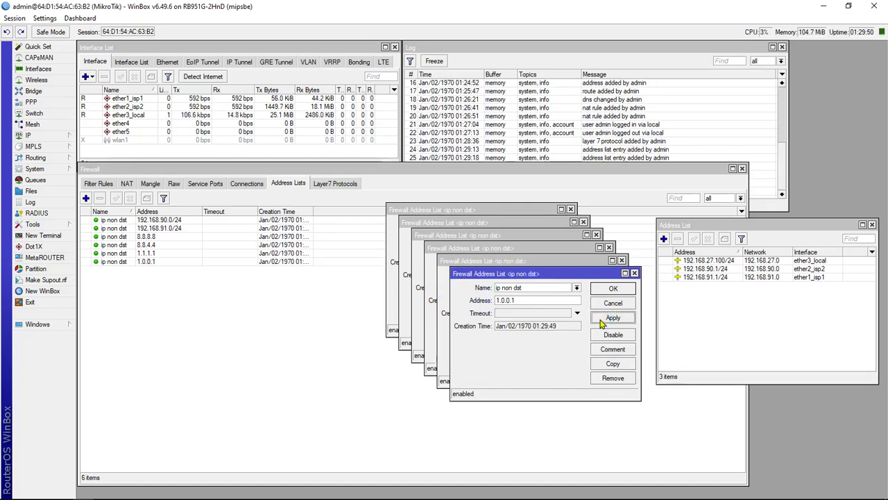
- Confirm and close all the open firewall address list entry dialogs
left_click(614, 288)
left_click(601, 275)
left_click(589, 264)
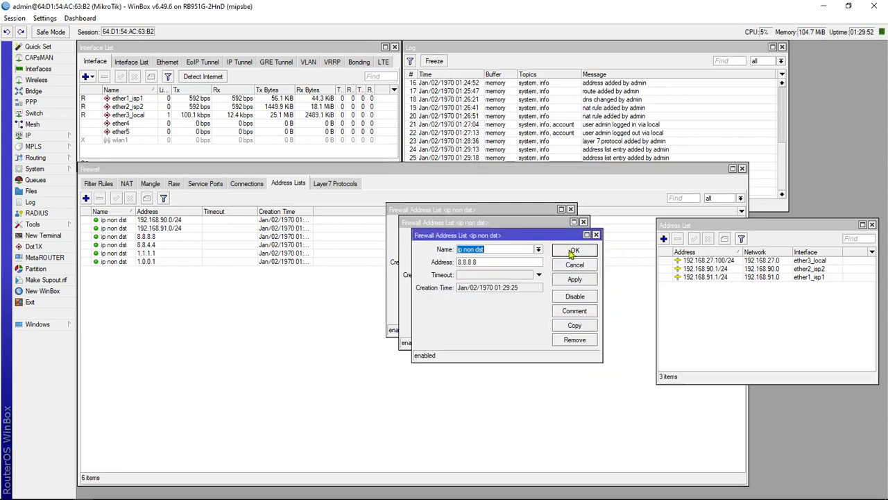
left_click(574, 250)
left_click(562, 237)
left_click(549, 225)
- Duplicate the 1.0.0.1 entry of "ip non dst", set the copy's address to 192.168.27.0/24, and save it
left_click(664, 238)
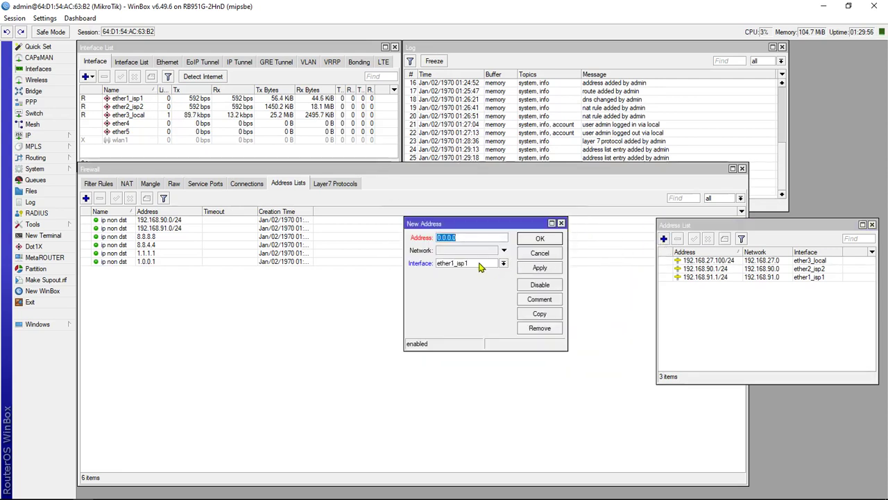
left_click(545, 254)
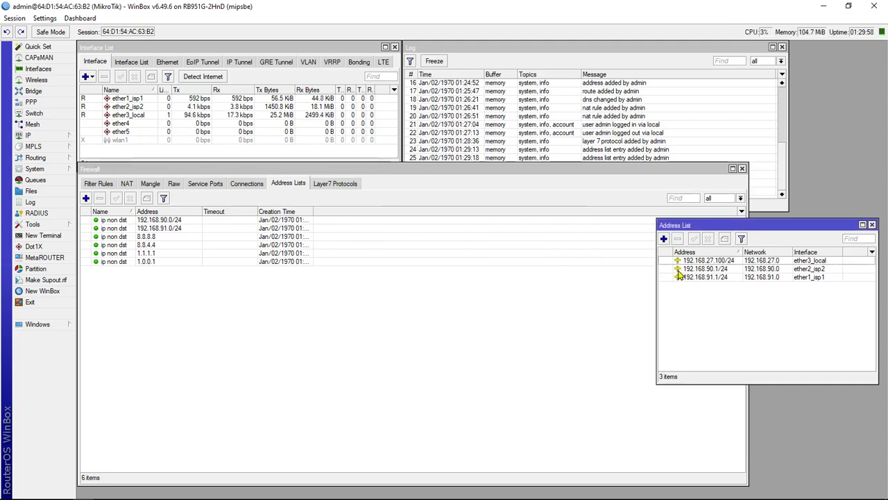
double_click(201, 262)
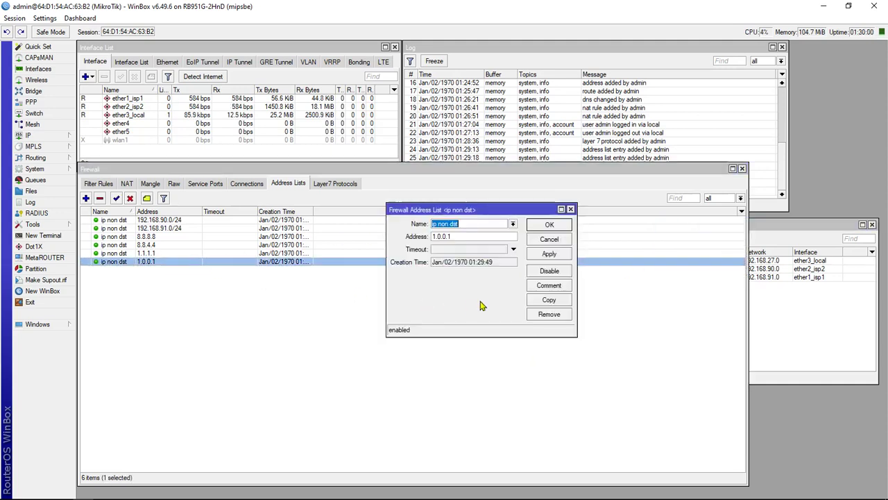
left_click(539, 303)
left_click_drag(483, 251, 385, 263)
left_click(793, 317)
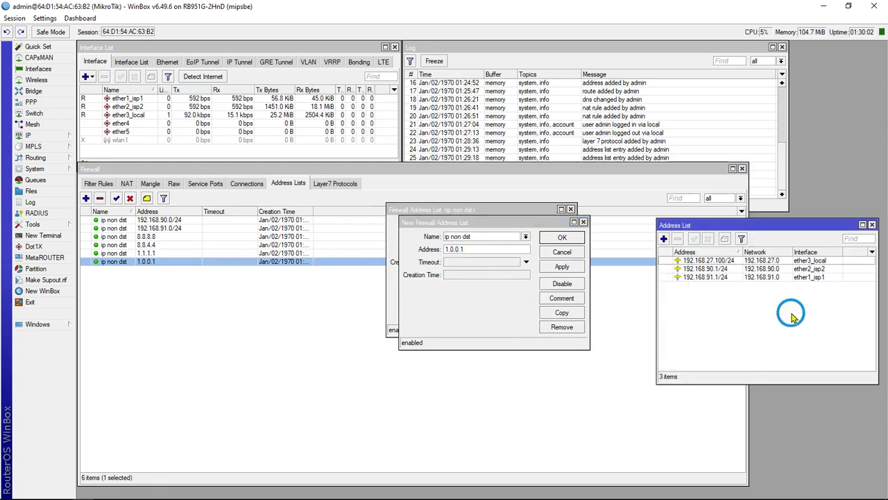
left_click_drag(496, 251, 360, 255)
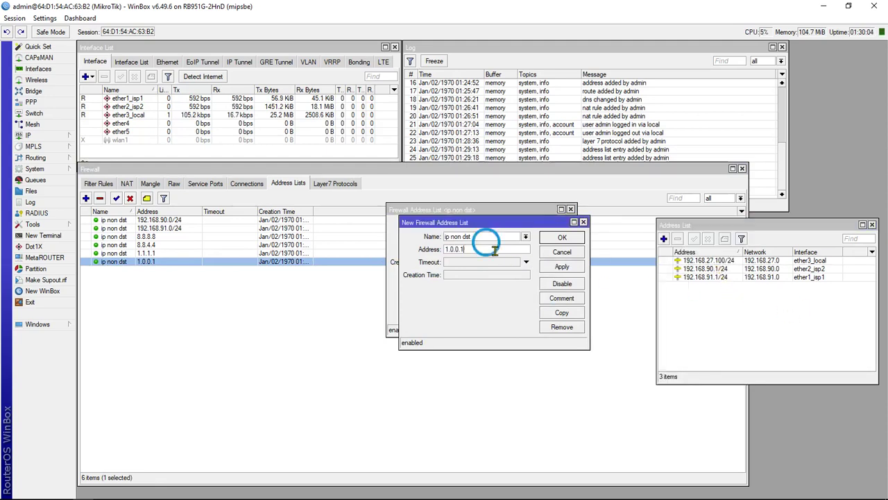
type("192.168.27.0/24")
left_click(561, 267)
left_click(560, 237)
left_click(546, 224)
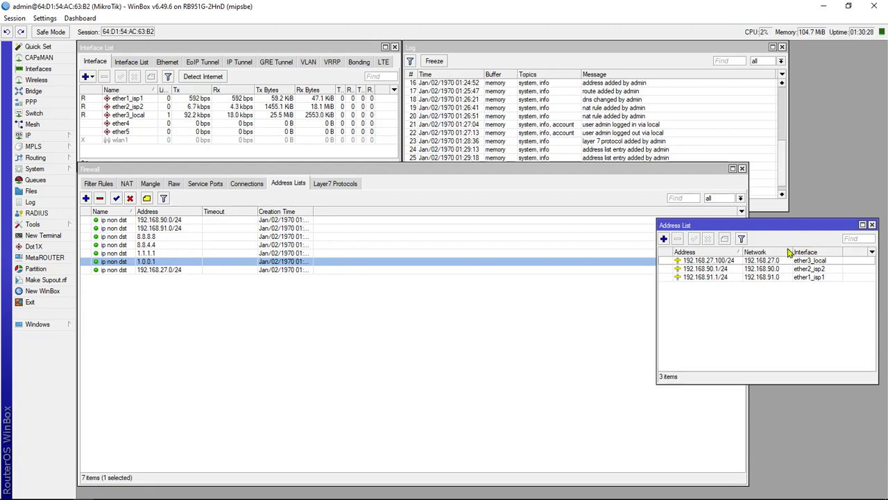
- Shorten the IP Address List window and bring up the firewall's filter rules
left_click_drag(809, 382, 807, 323)
left_click(423, 317)
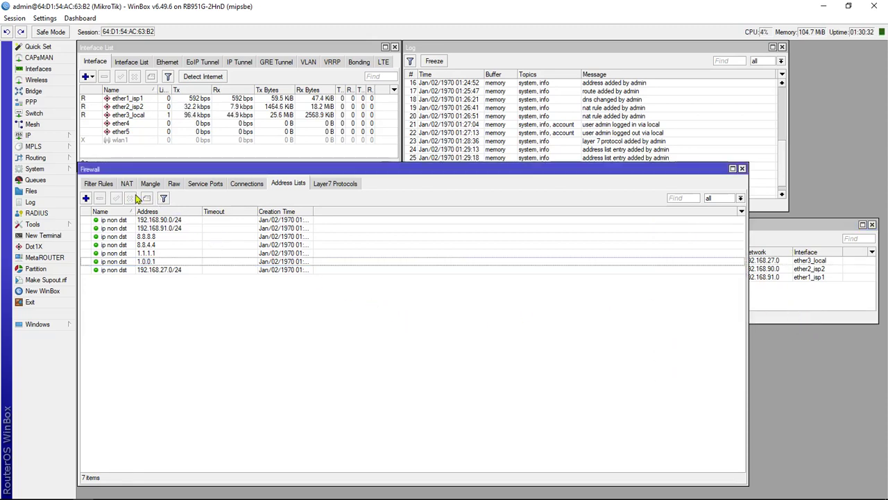
left_click(104, 184)
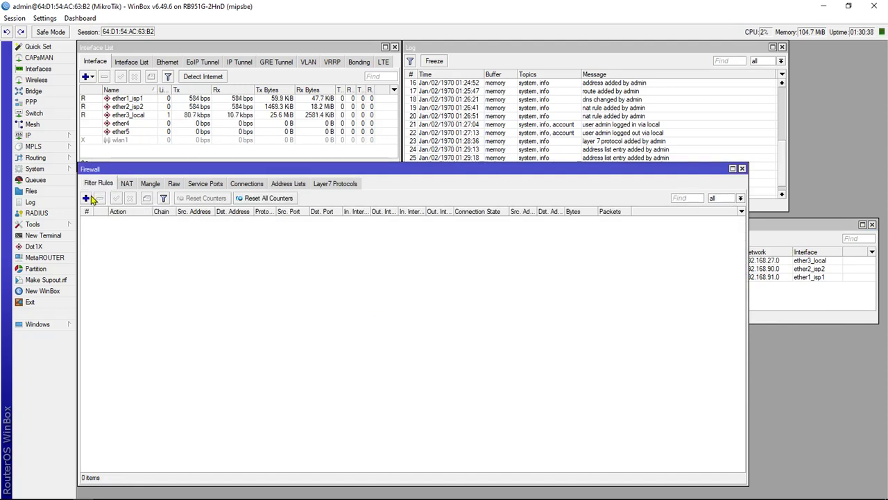
left_click(175, 185)
left_click(100, 185)
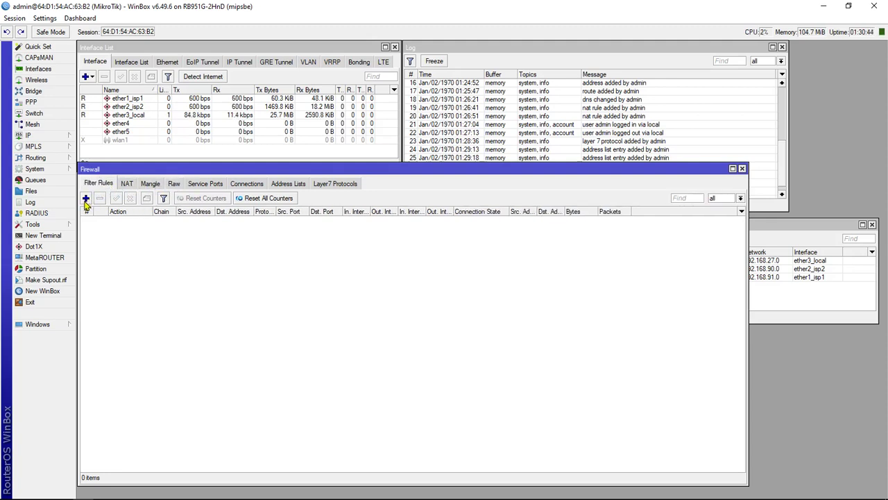
- Start a new firewall filter rule in the forward chain with the protocol 6 (tcp)
left_click(86, 199)
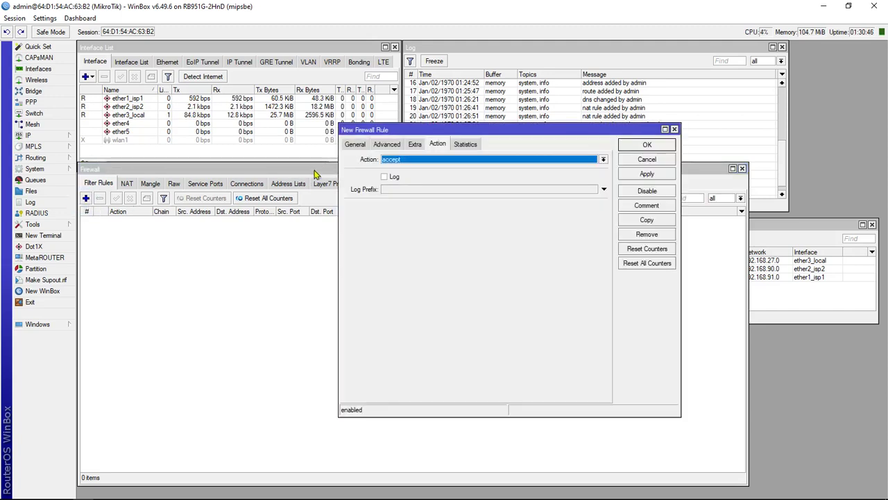
left_click(355, 145)
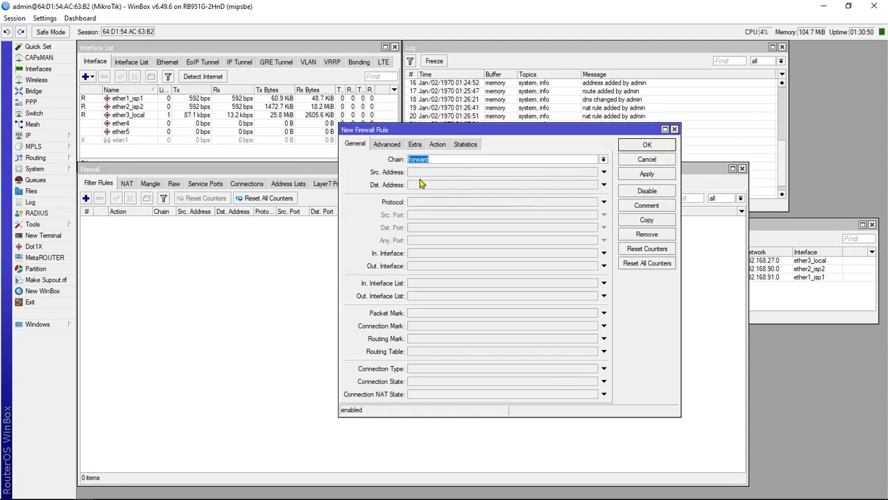
left_click(439, 200)
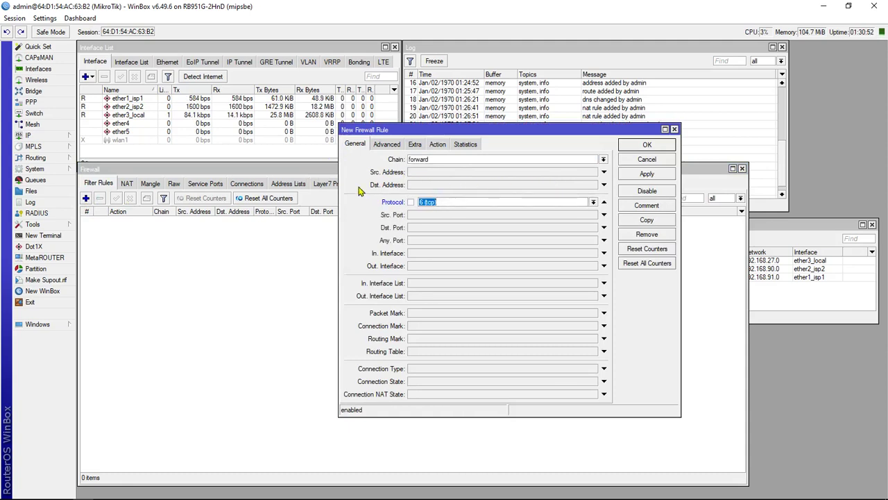
- Match the rule to the Layer7 protocol "streaming youtube" and exclude the destination address list "ip non dst"
left_click(386, 144)
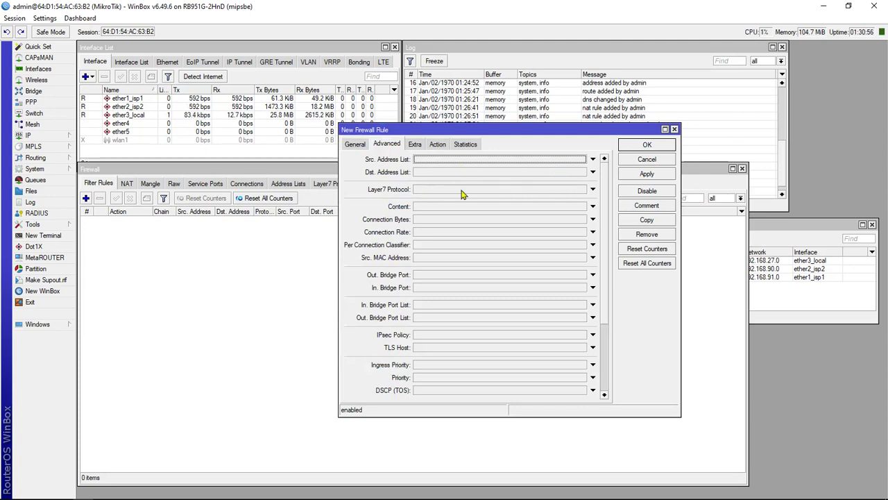
left_click(546, 191)
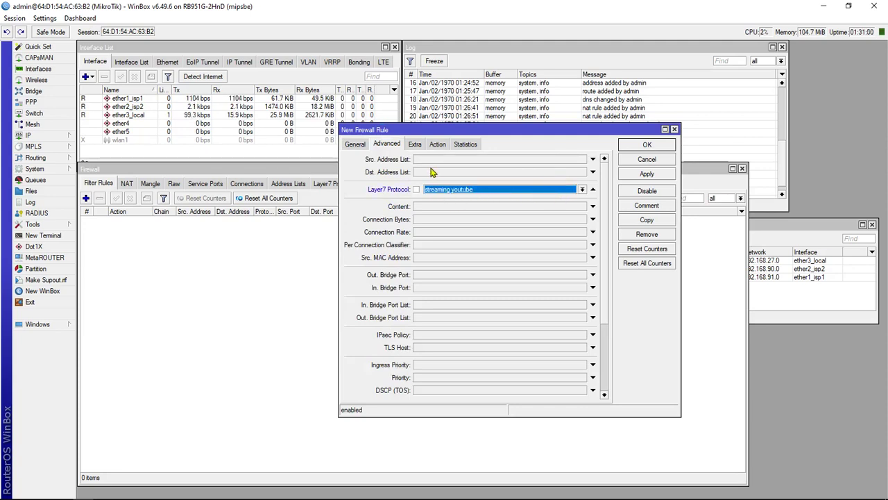
left_click(548, 172)
left_click(583, 172)
left_click(467, 180)
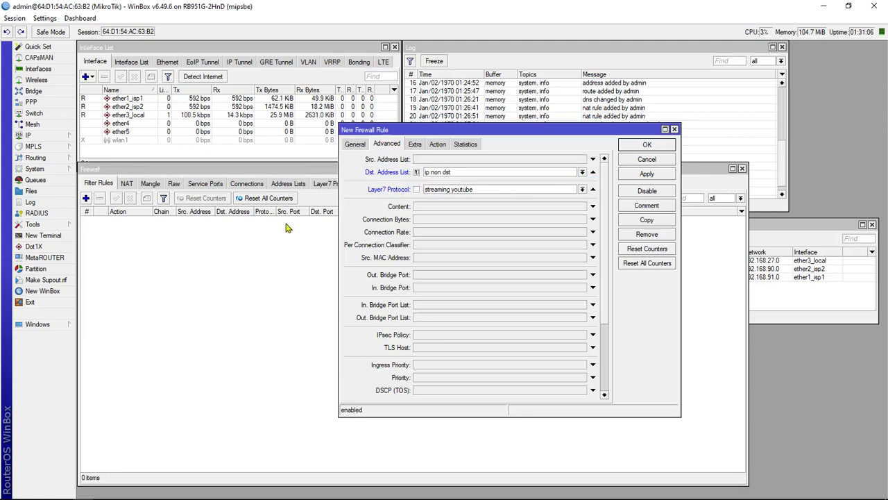
left_click(302, 183)
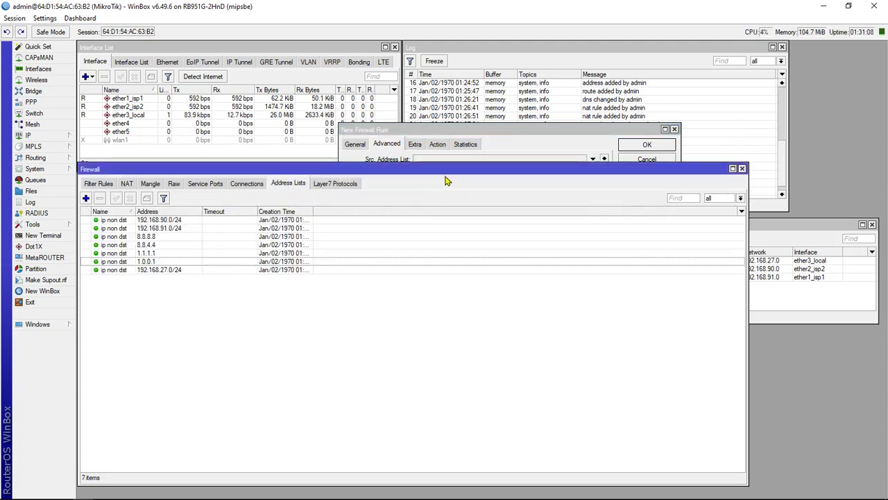
left_click(514, 146)
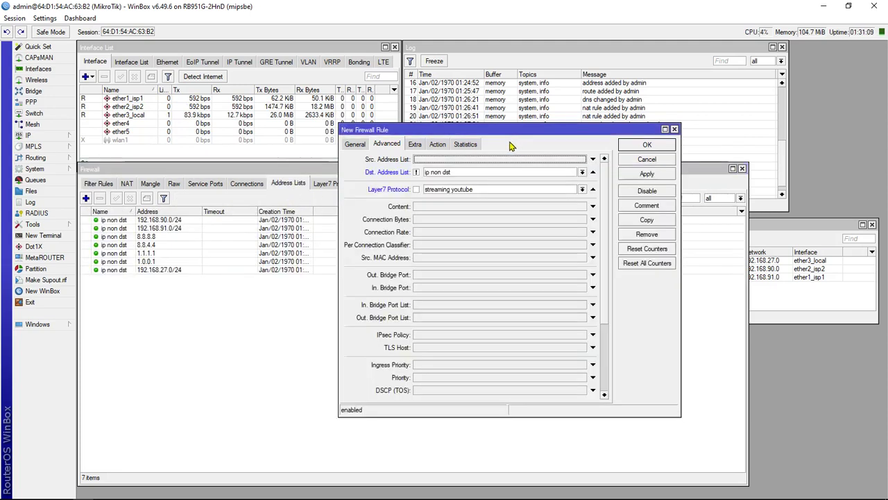
- Set the rule's action to add dst to address list "ip streaming" with timeout 1d 00:00:00, and save it
left_click(437, 144)
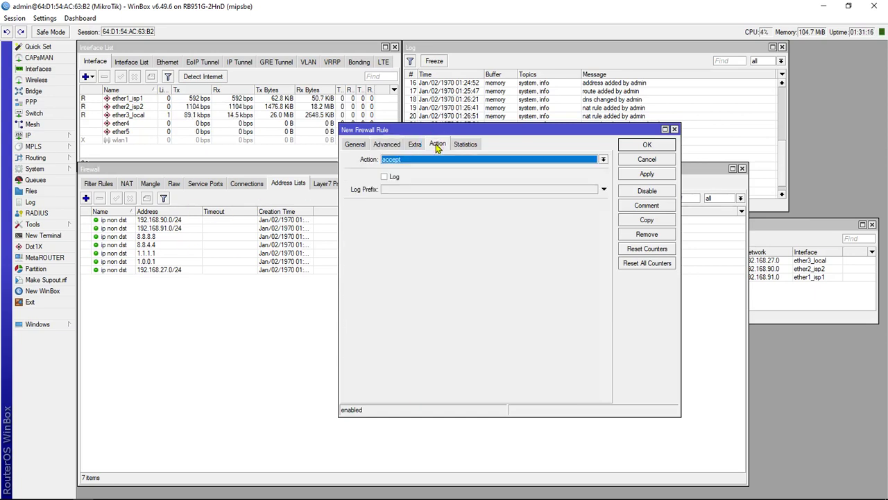
left_click(427, 160)
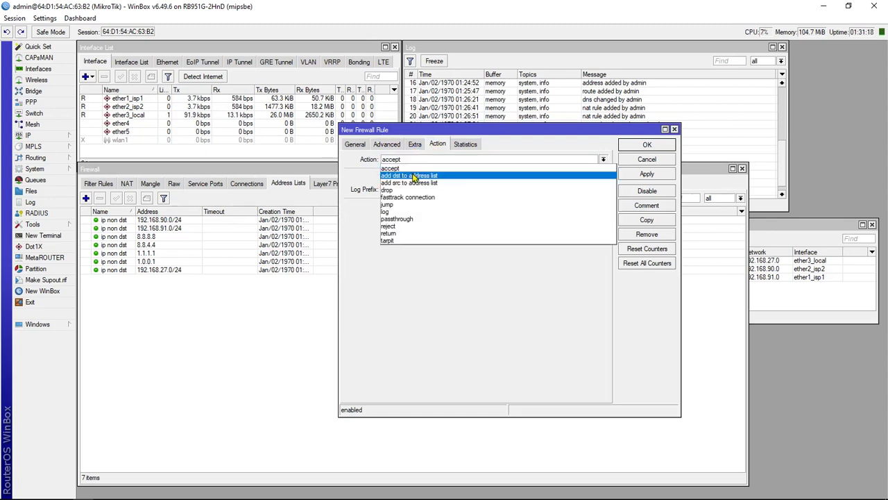
left_click(410, 176)
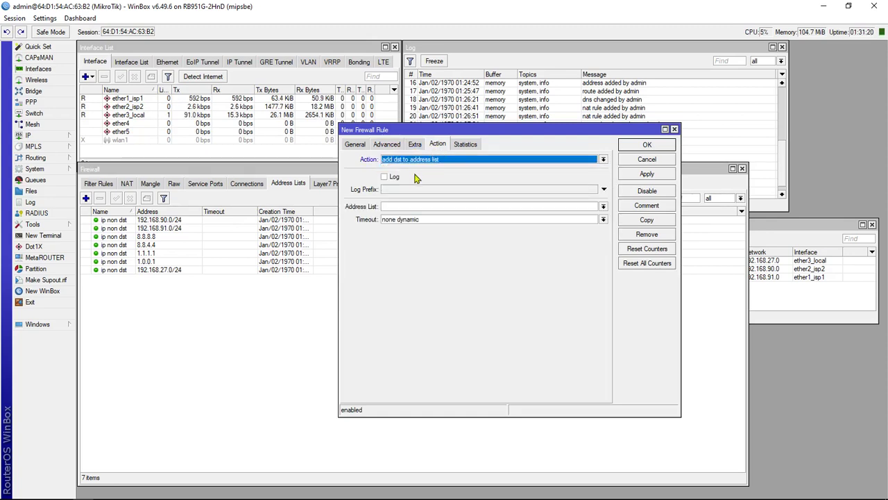
left_click(433, 219)
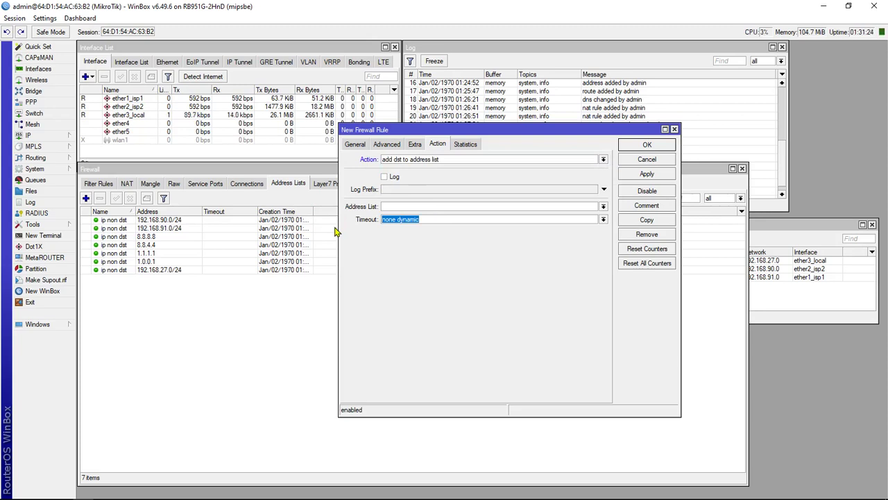
key("BackSpace")
type("1d 00")
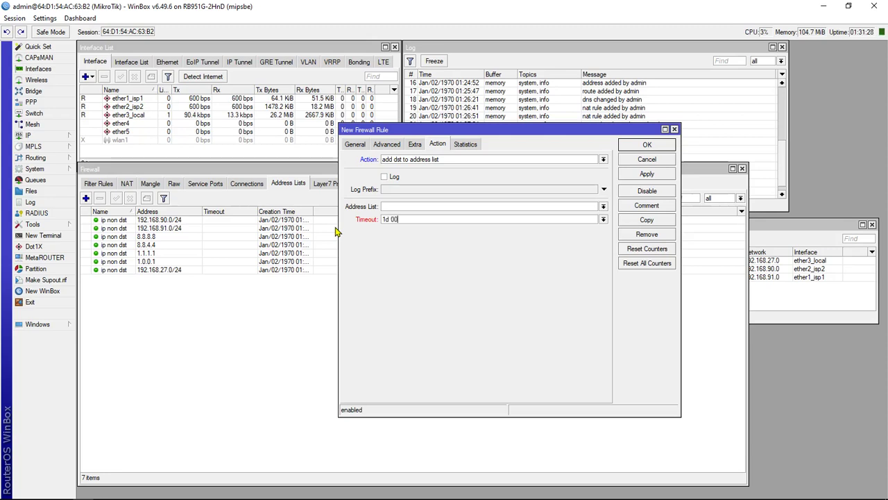
type(":00:00")
left_click(410, 199)
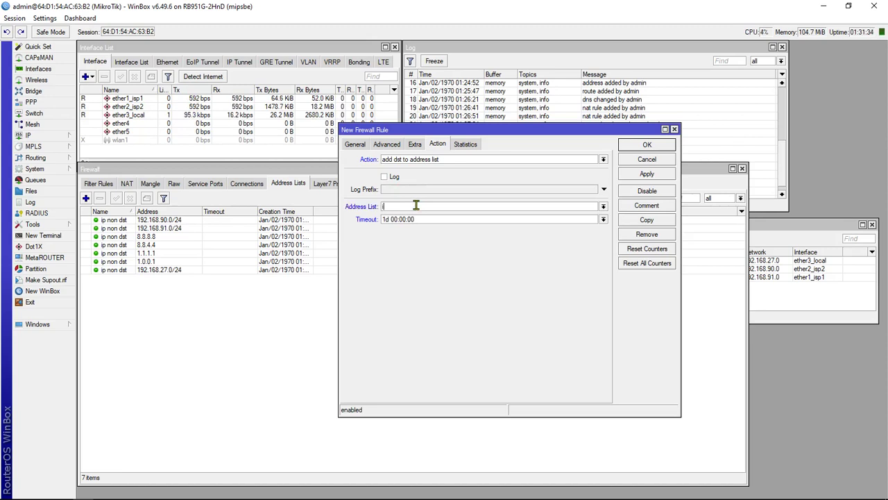
type("ip streaming")
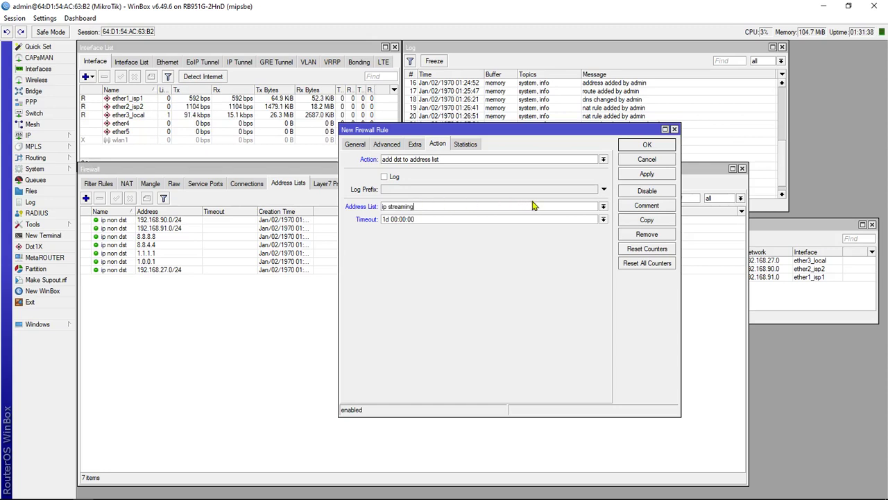
left_click(645, 148)
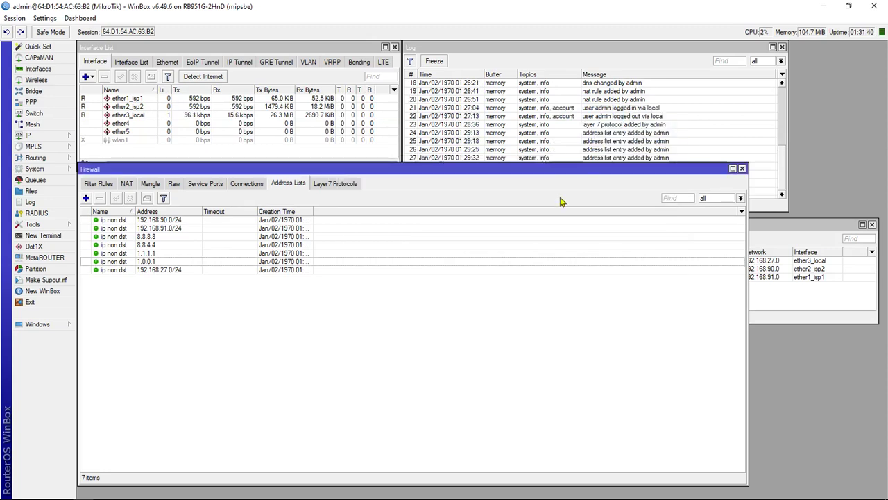
- Filter the firewall address lists to "ip streaming" and widen the Dst. Address List column of the filter rules
left_click(110, 184)
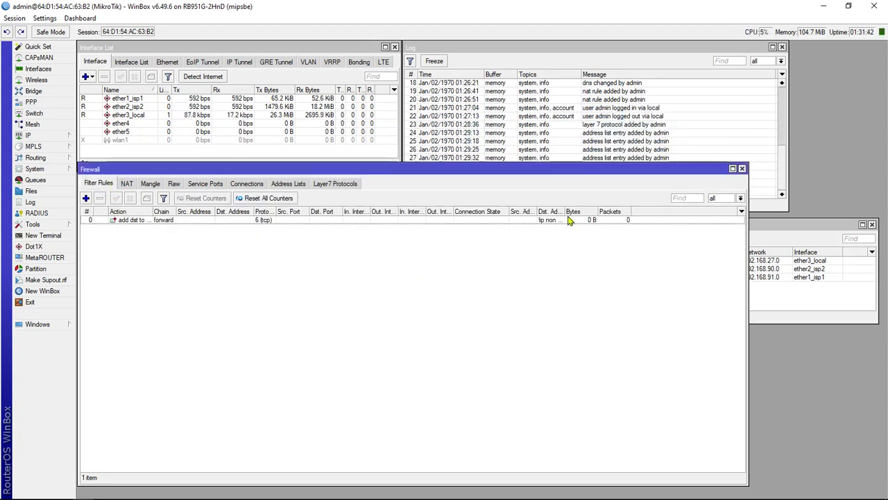
left_click(288, 183)
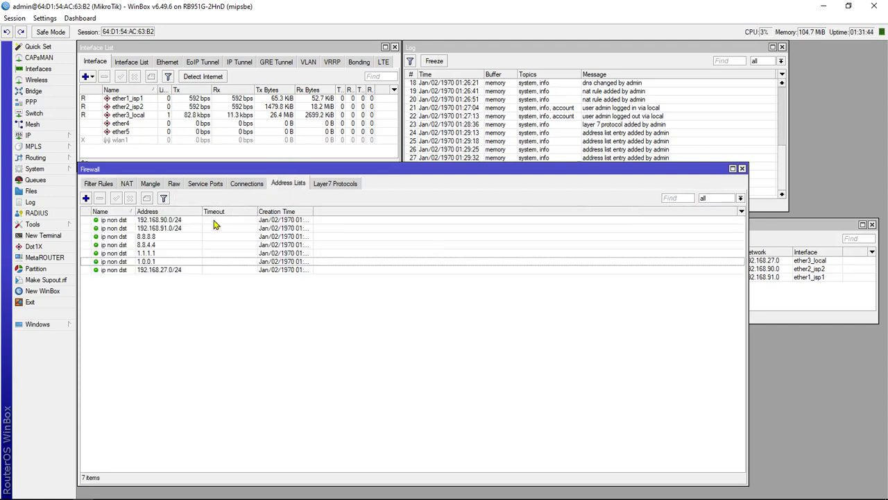
left_click(717, 200)
left_click(714, 221)
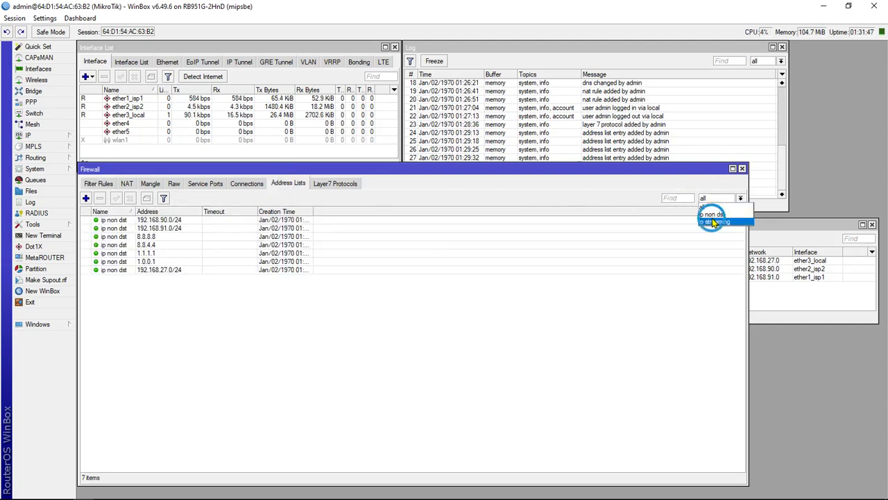
left_click(98, 183)
left_click_drag(564, 211, 573, 211)
- Switch to the browser and play the YouTube mix "Madonna - The Power Of Good-Bye (Official Video)" to generate streaming traffic
mouse_move(268, 497)
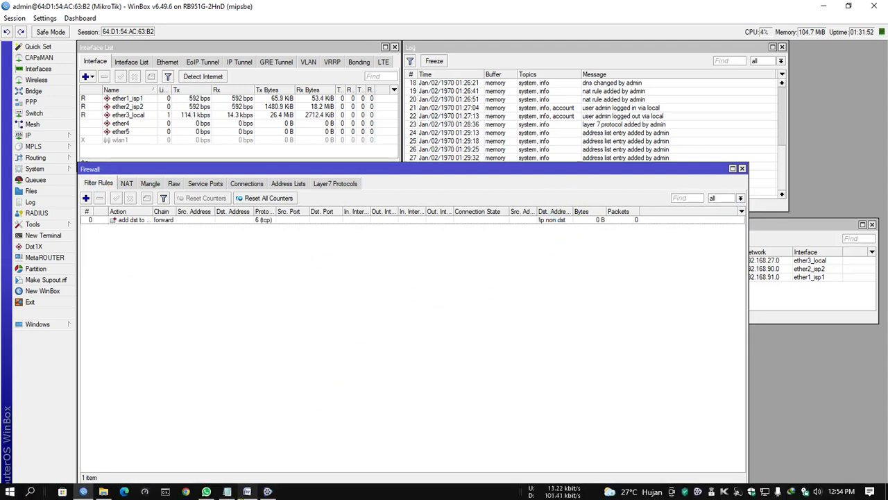
left_click(182, 490)
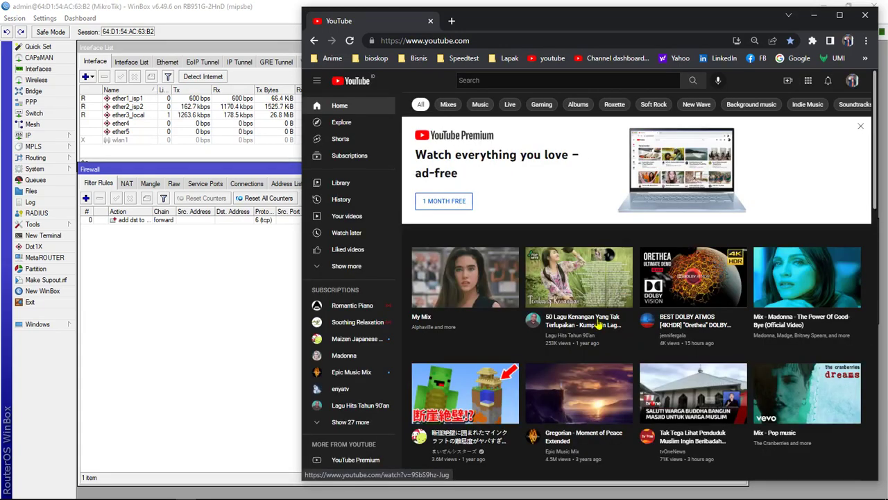
left_click(801, 280)
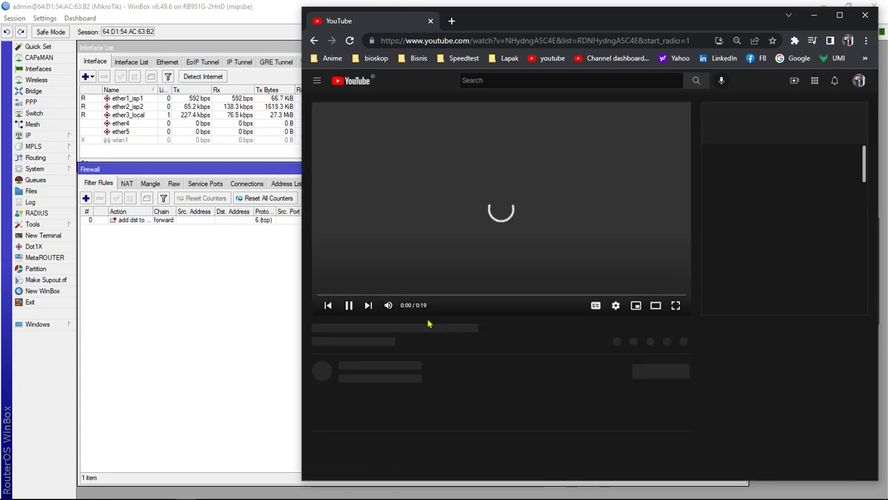
- Return to WinBox and check the filter rule's byte and packet counters and the addresses in the "ip streaming" list
left_click(193, 316)
left_click(591, 222)
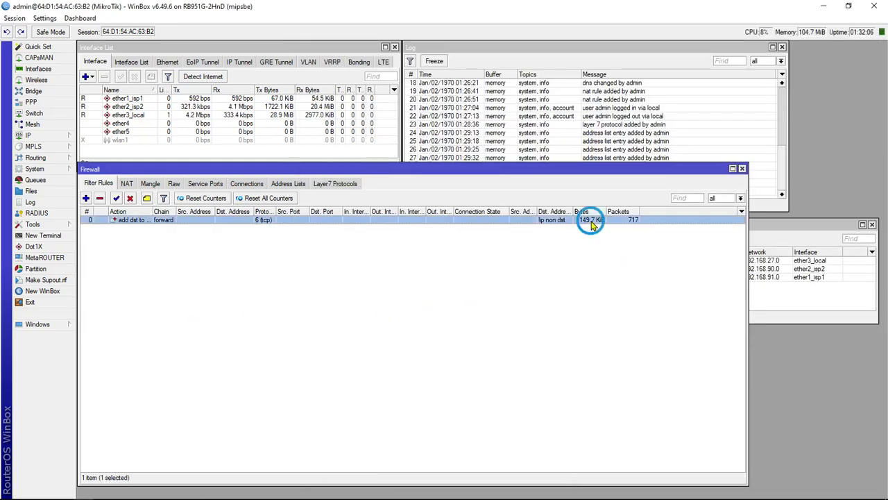
left_click(289, 184)
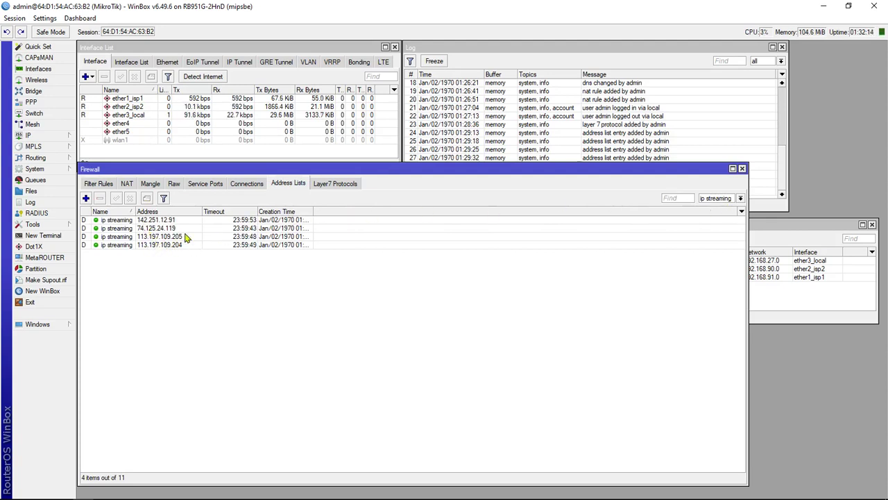
- Review the filter rule's action and advanced settings, close it without changes, and go back to the "ip streaming" addresses
left_click(104, 183)
double_click(467, 221)
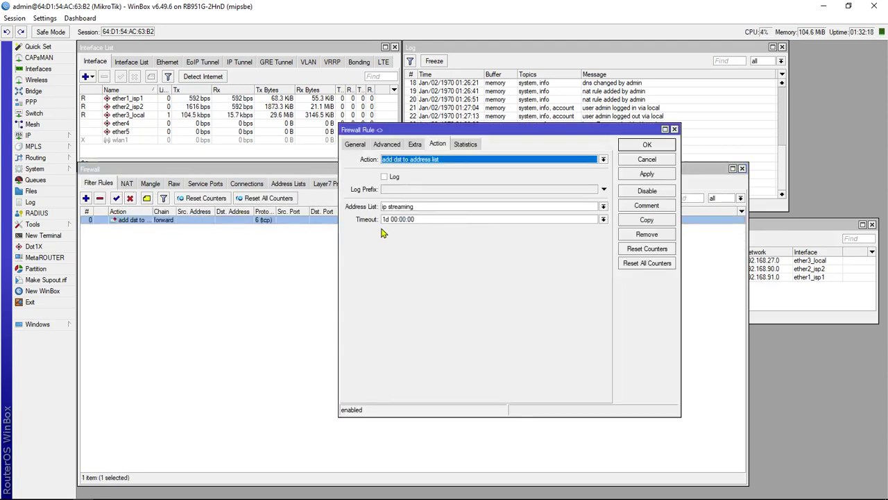
left_click(414, 143)
left_click(388, 144)
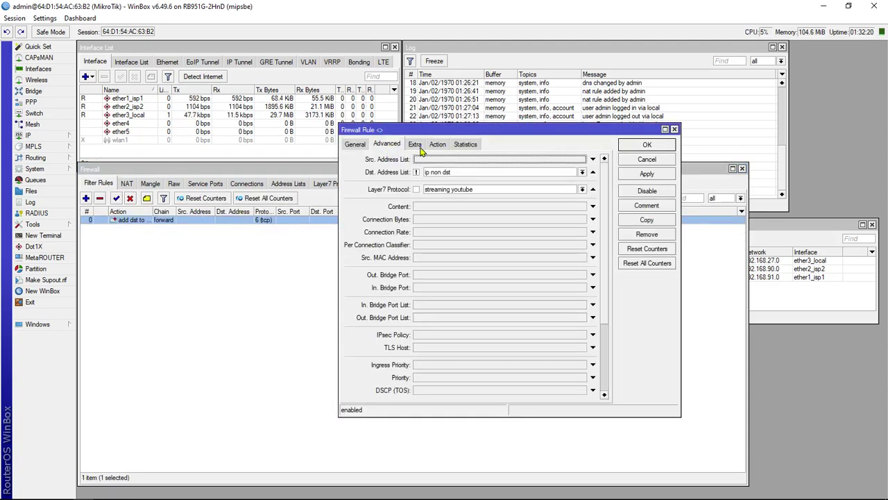
left_click(645, 161)
left_click(287, 184)
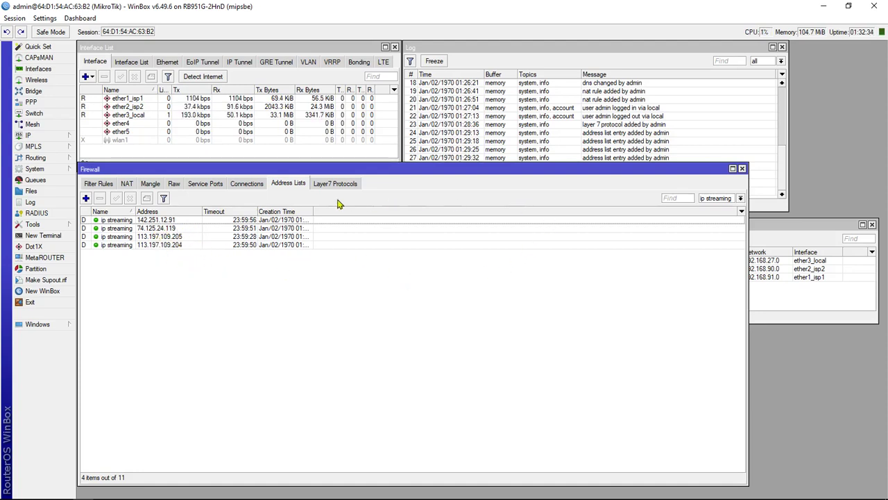
left_click(271, 496)
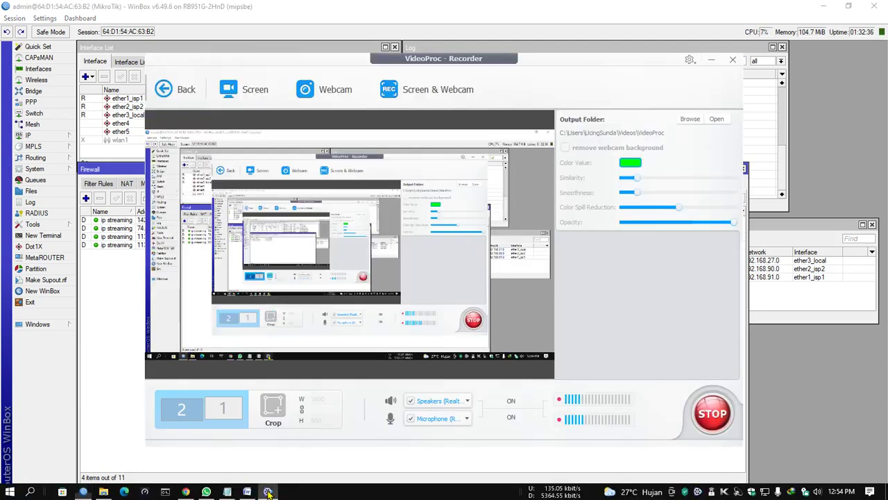
left_click(711, 61)
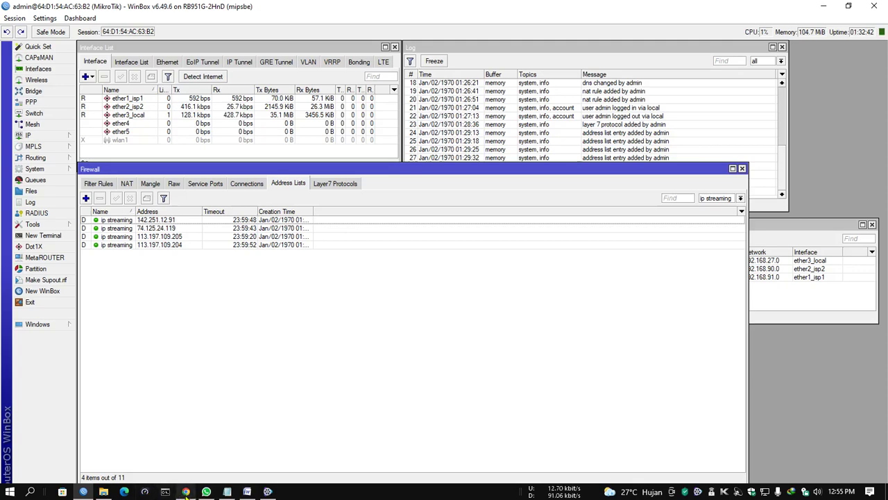
- Switch to the browser, skip the YouTube ad, pause the video and close its tab
left_click(186, 491)
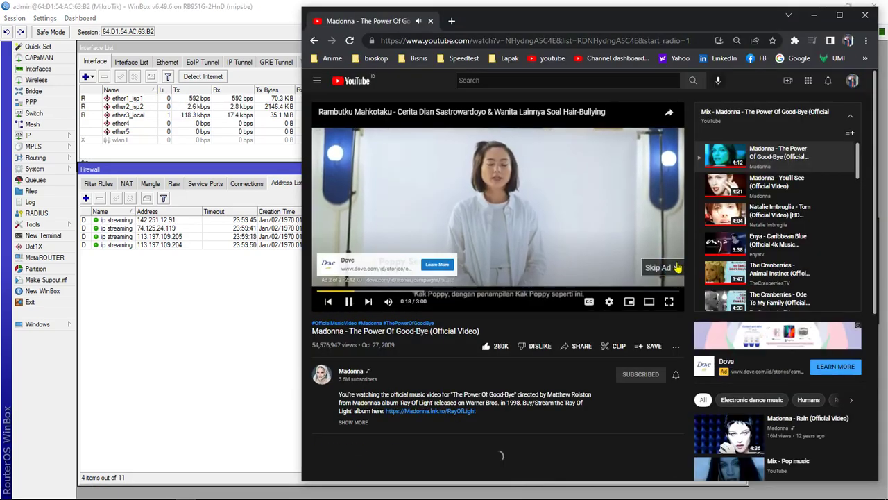
left_click(663, 267)
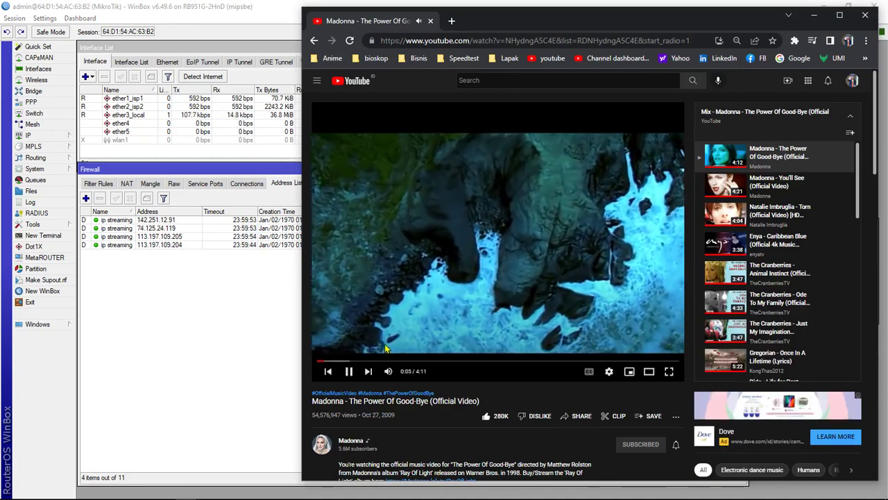
left_click(348, 371)
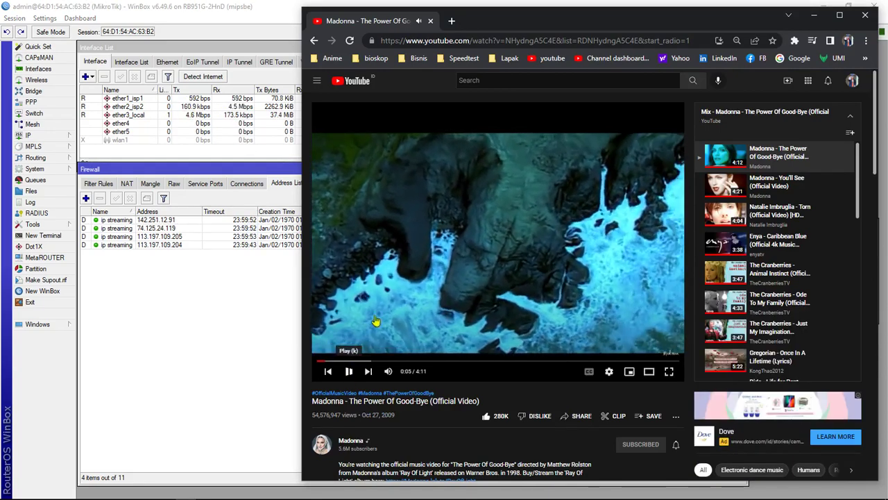
left_click(430, 21)
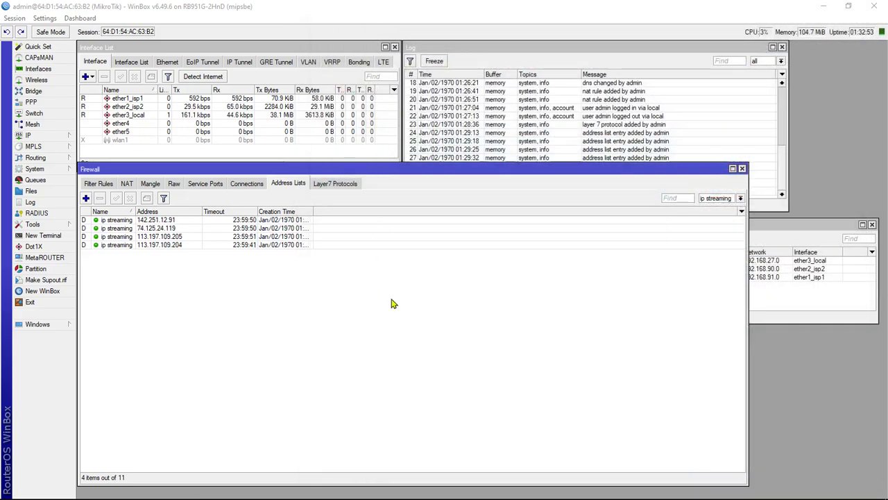
- Start a new firewall mangle rule in the prerouting chain and match it to the streaming destination address list
left_click(149, 184)
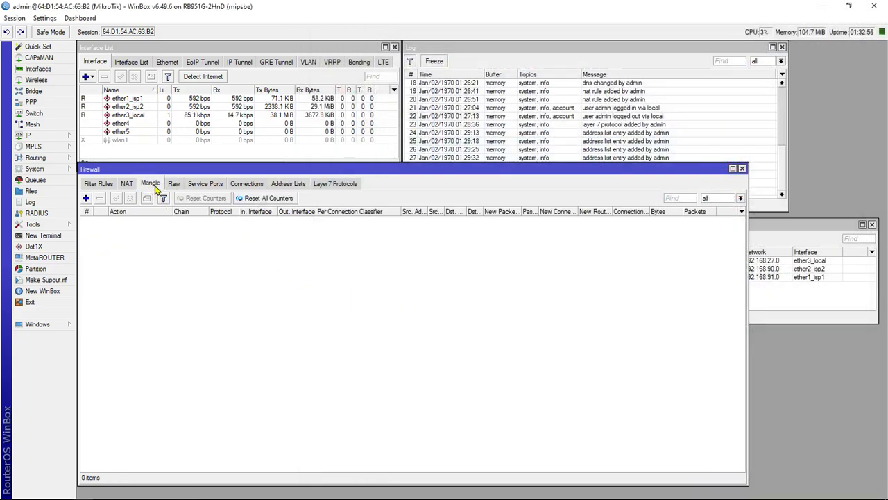
left_click(86, 199)
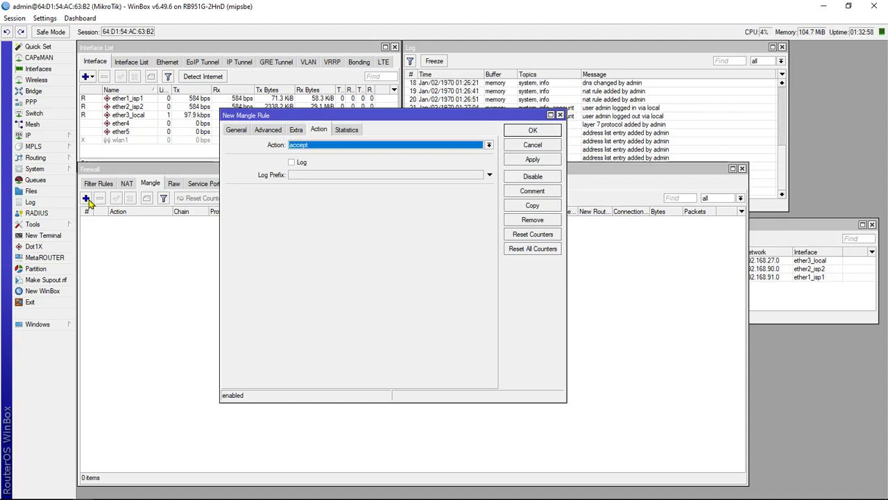
left_click(236, 129)
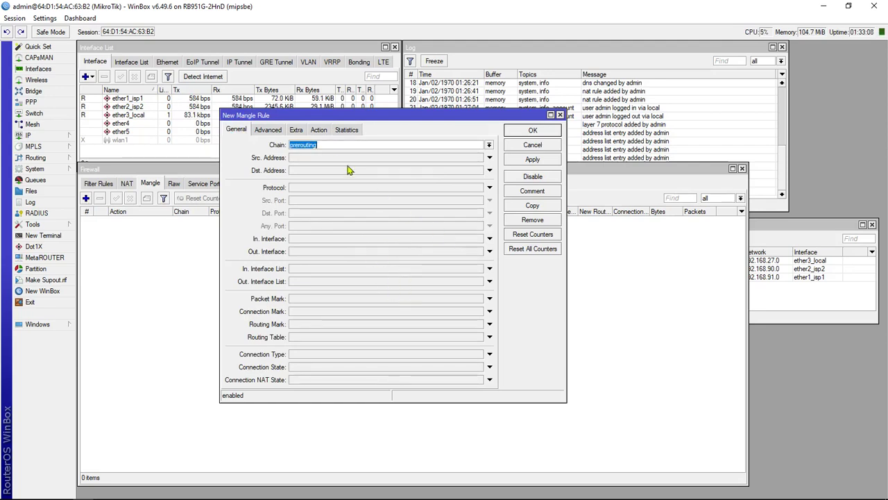
left_click(269, 130)
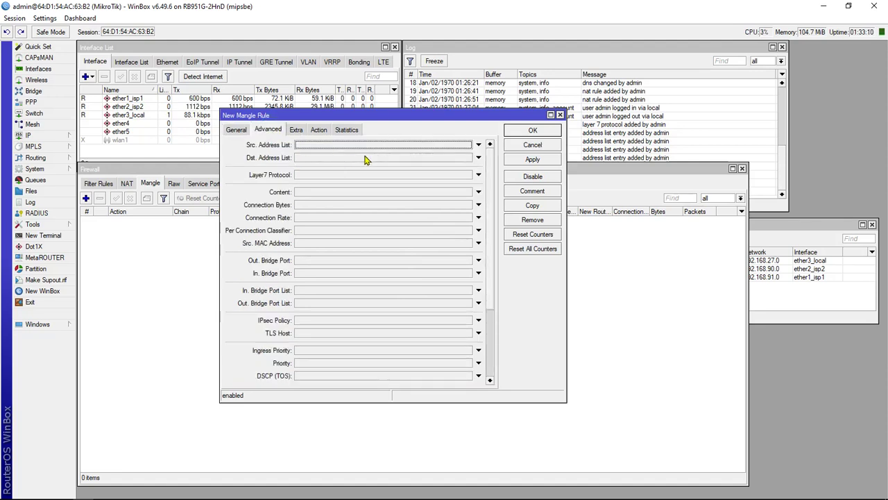
left_click(462, 158)
left_click(467, 157)
left_click(326, 174)
left_click(235, 131)
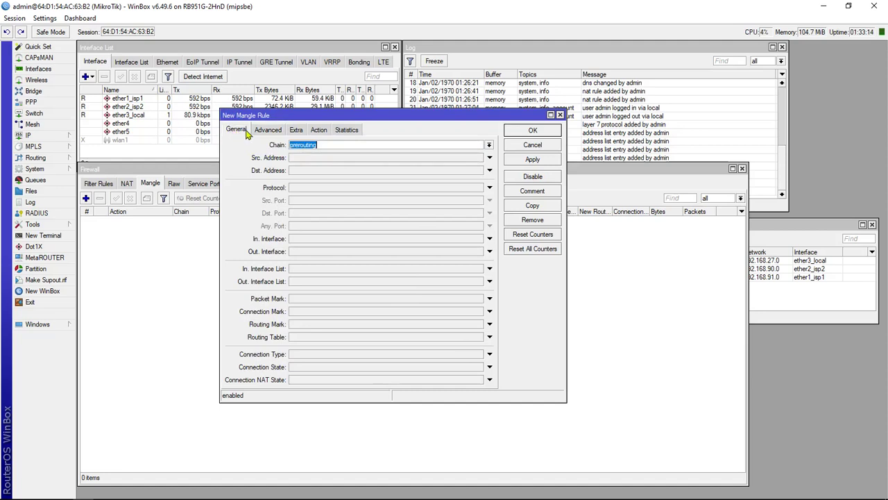
- Set the rule's action to mark routing with the new routing mark "router isp streaming" and save the rule
left_click(313, 132)
left_click(334, 148)
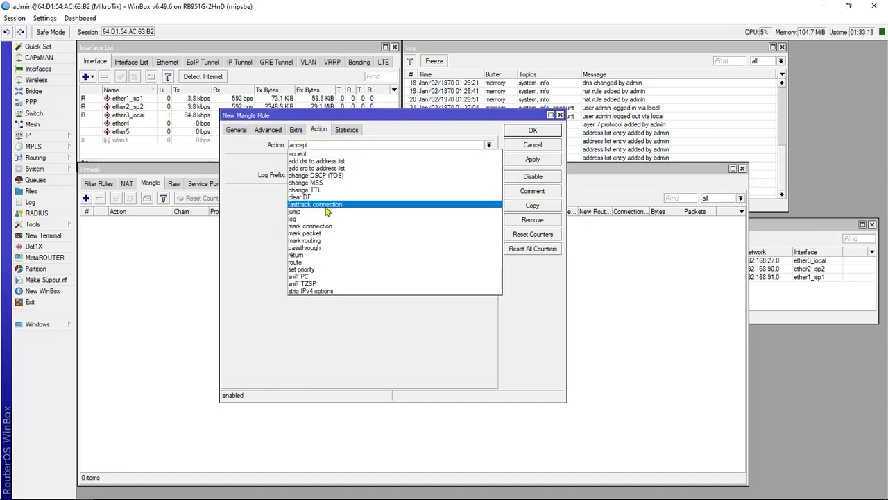
left_click(319, 240)
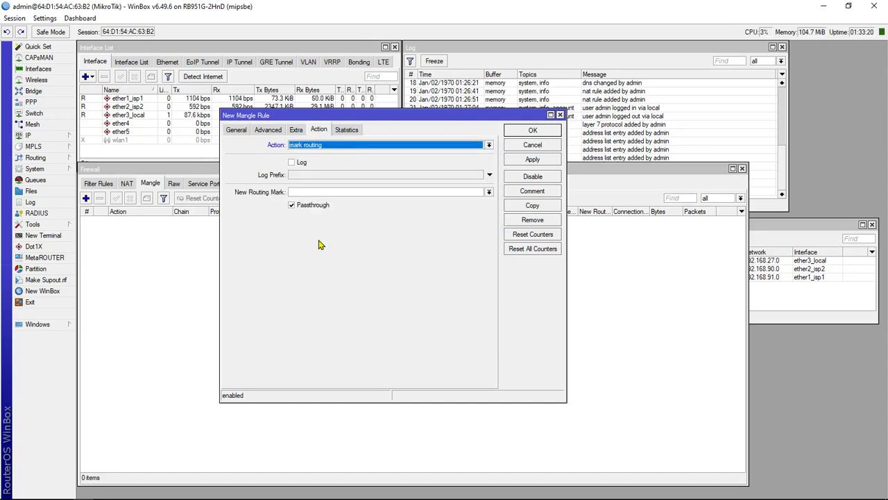
left_click(489, 192)
left_click(489, 192)
left_click(399, 194)
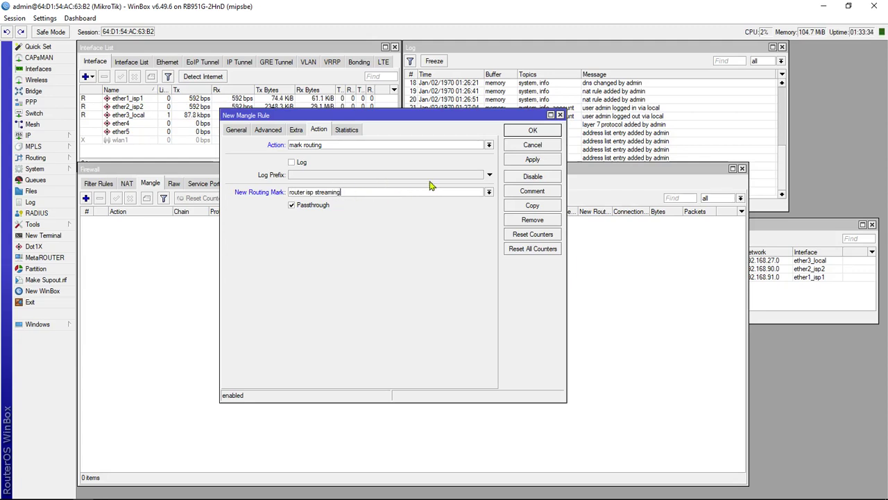
left_click(524, 161)
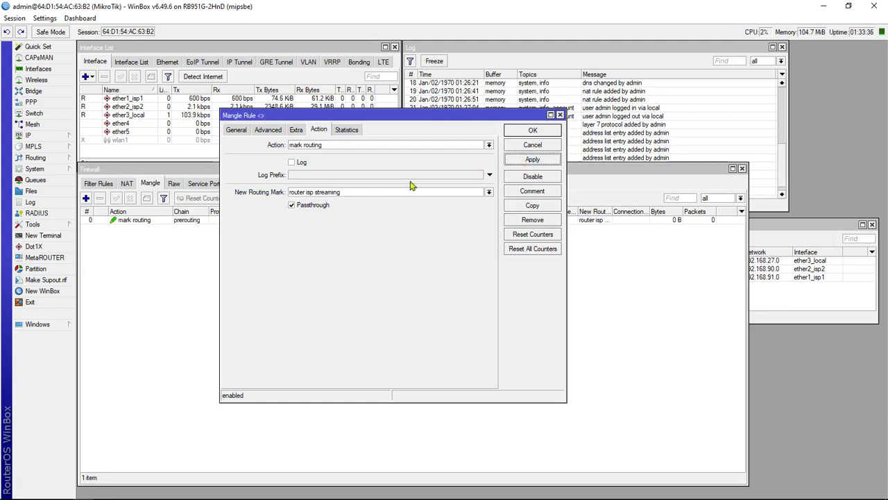
left_click(521, 132)
- Edit the mark routing rule to match incoming interface ether3_local and save it
double_click(254, 220)
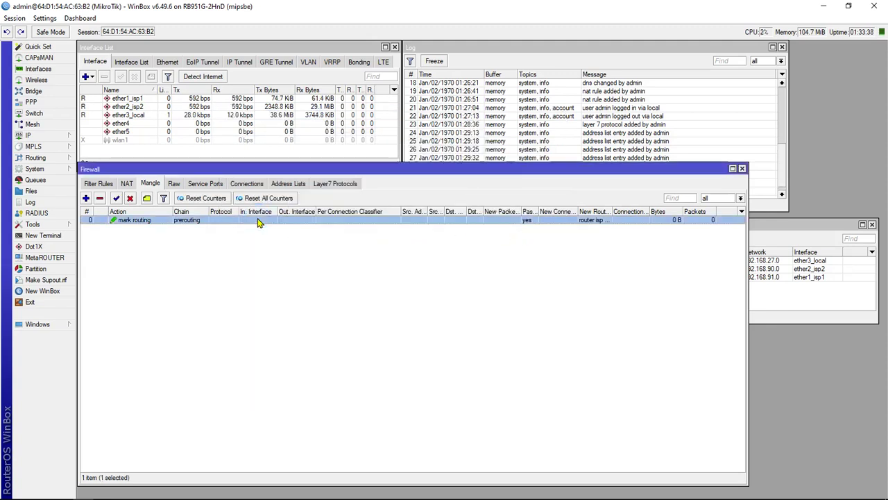
left_click(296, 130)
left_click(236, 130)
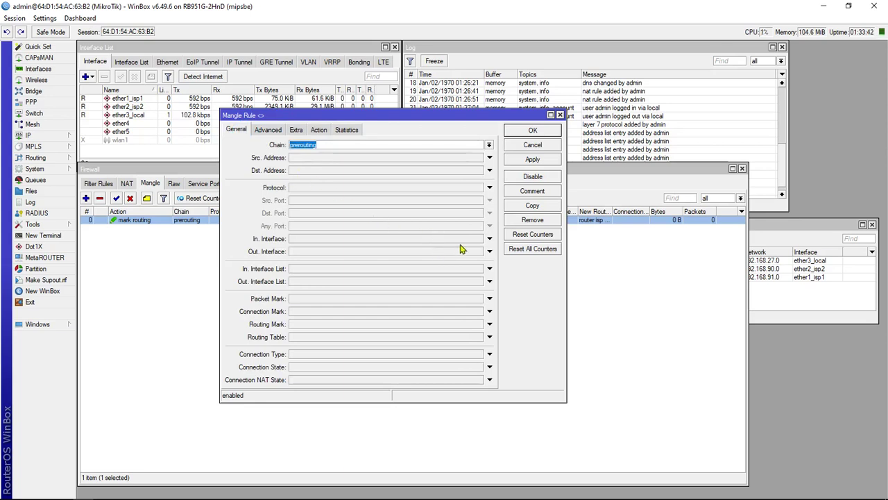
left_click(490, 238)
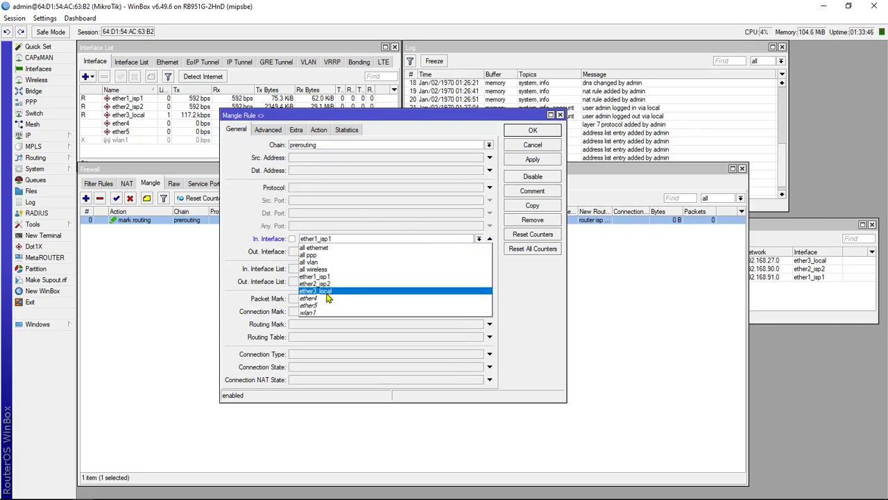
left_click(326, 291)
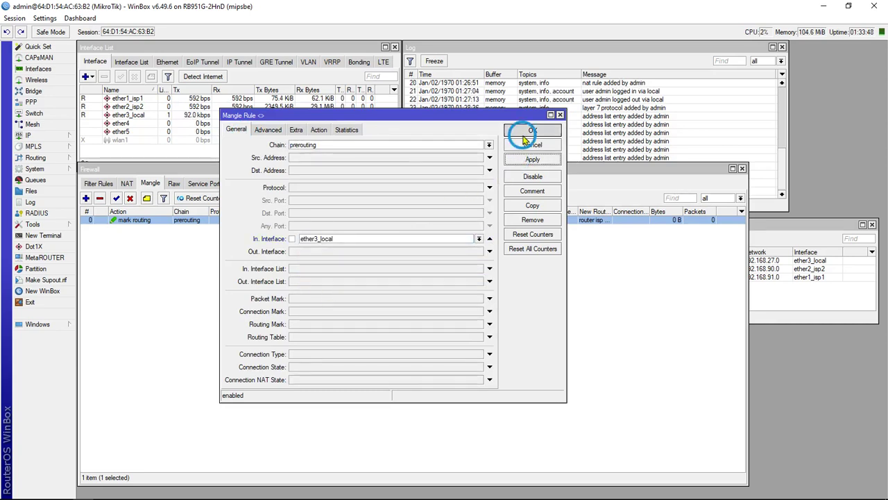
left_click(527, 131)
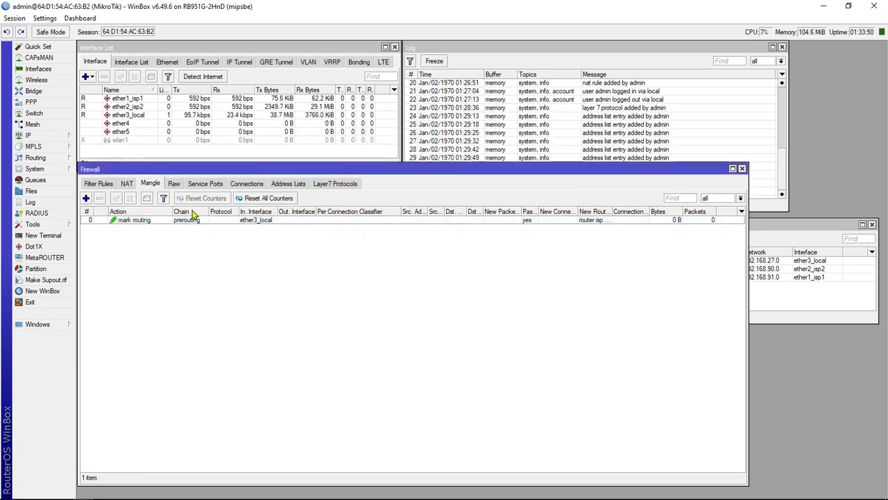
- Start a new IP route for destination 0.0.0.0/0 with gateway 192.168.91.100
left_click(59, 136)
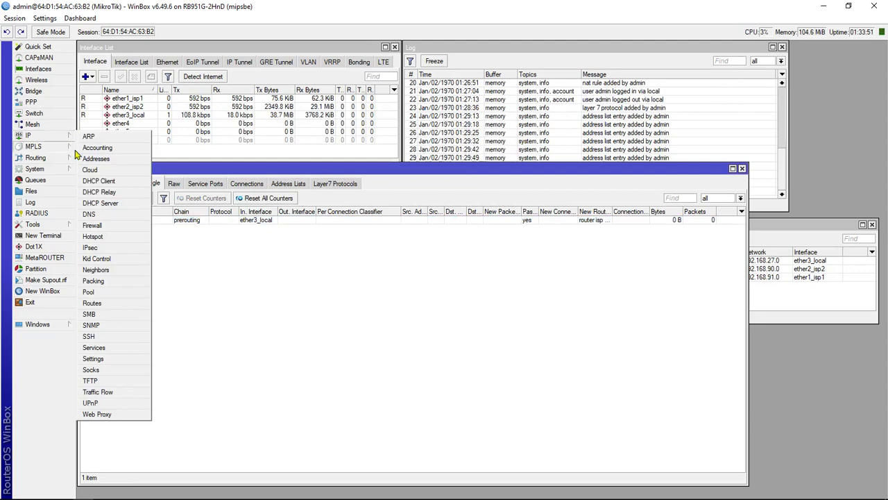
left_click(92, 303)
left_click(131, 263)
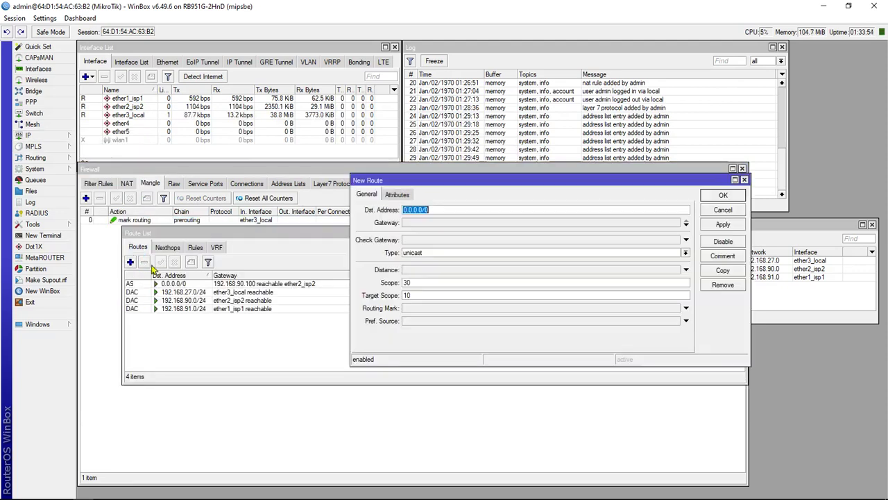
left_click(425, 224)
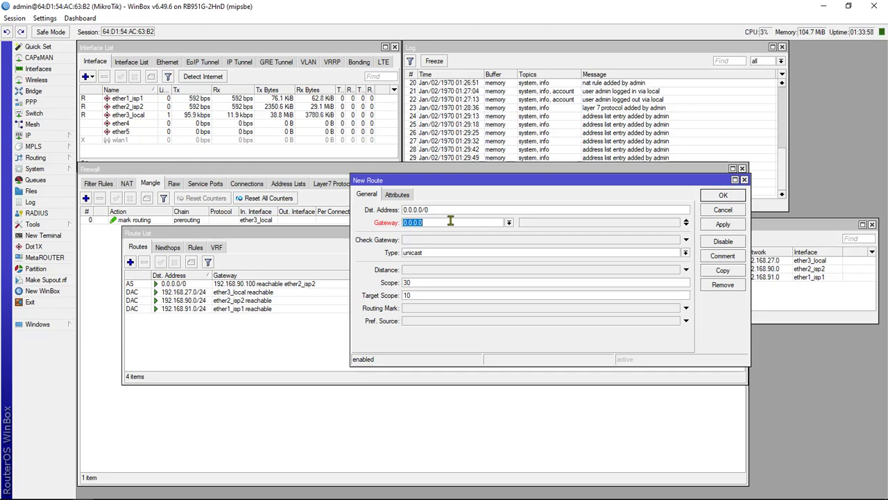
type("192")
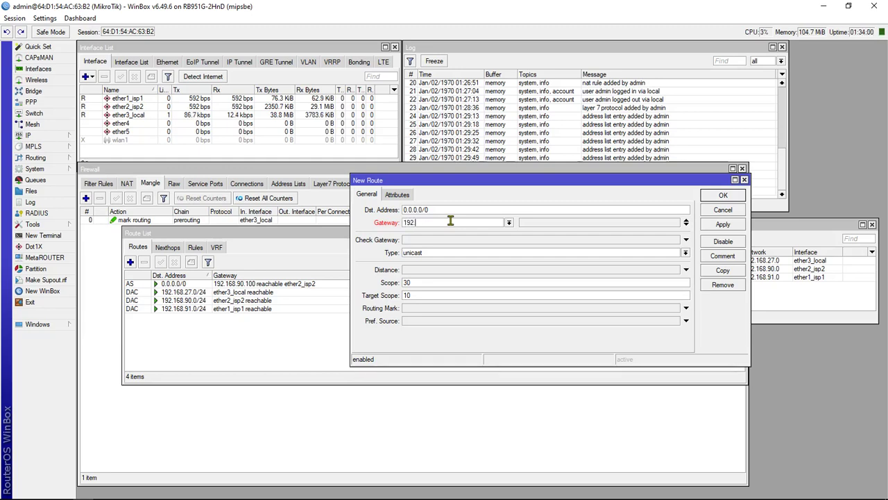
type(".168.91.100")
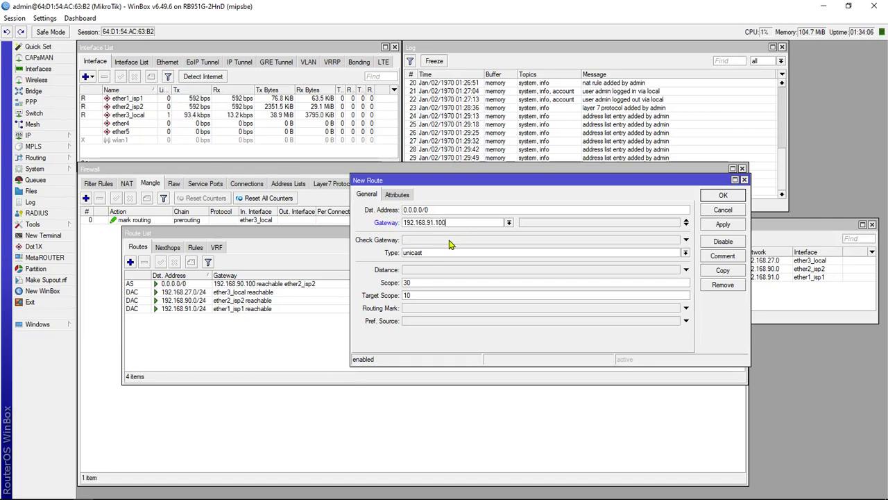
- Give the route distance 1 and routing mark "router isp streaming", save it, widen the Routing Mark column and close the route list
left_click(431, 269)
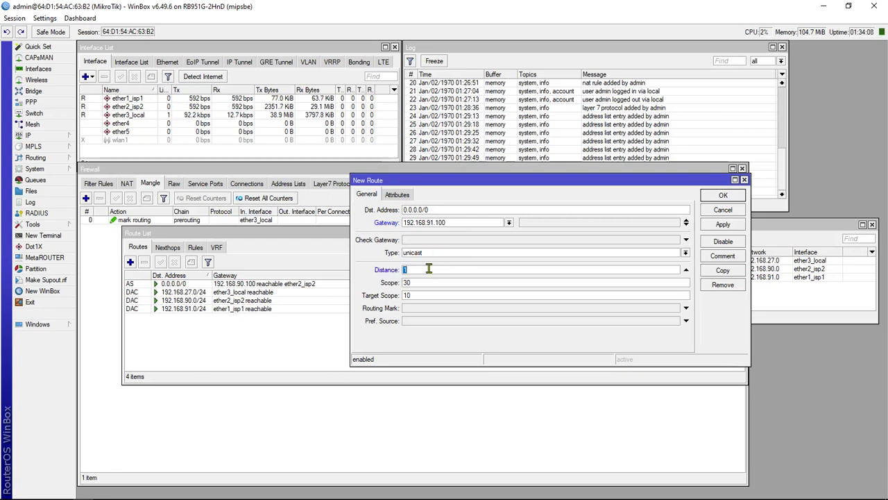
left_click(486, 307)
left_click(677, 308)
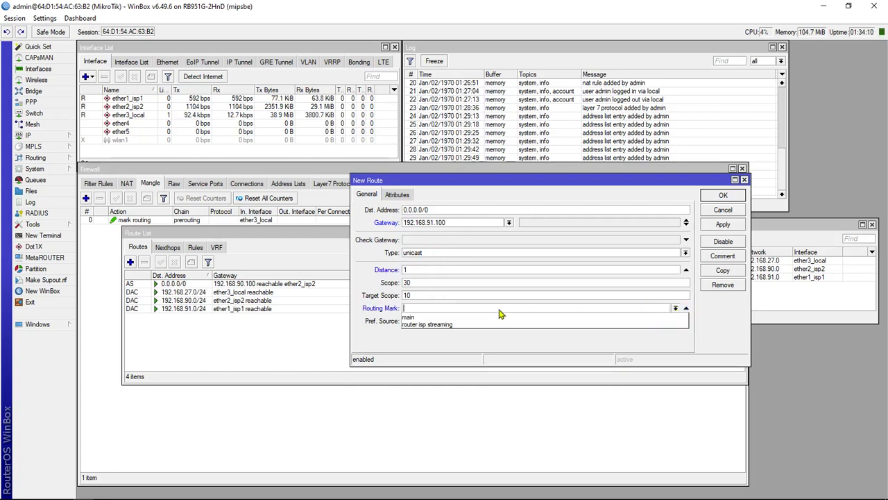
left_click(436, 321)
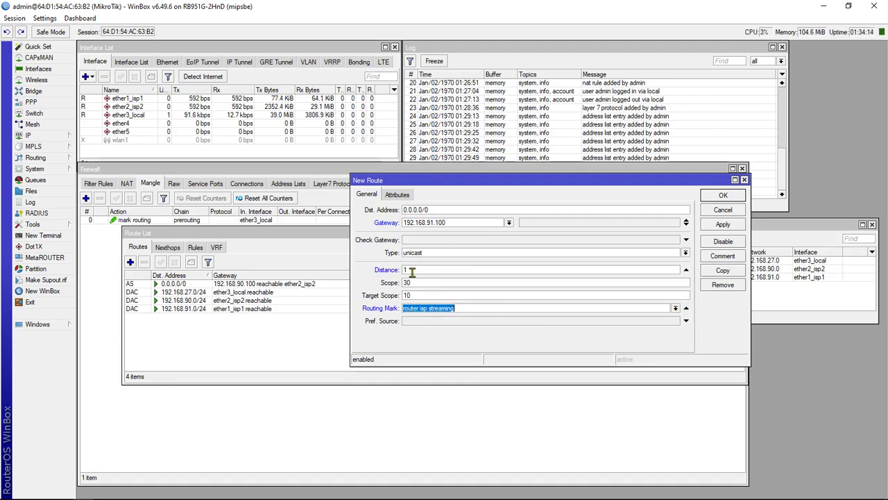
left_click(716, 224)
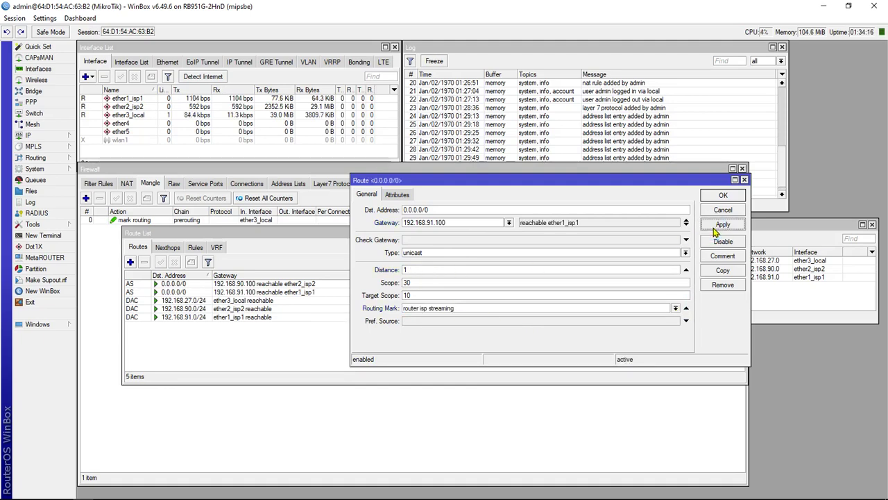
left_click(721, 197)
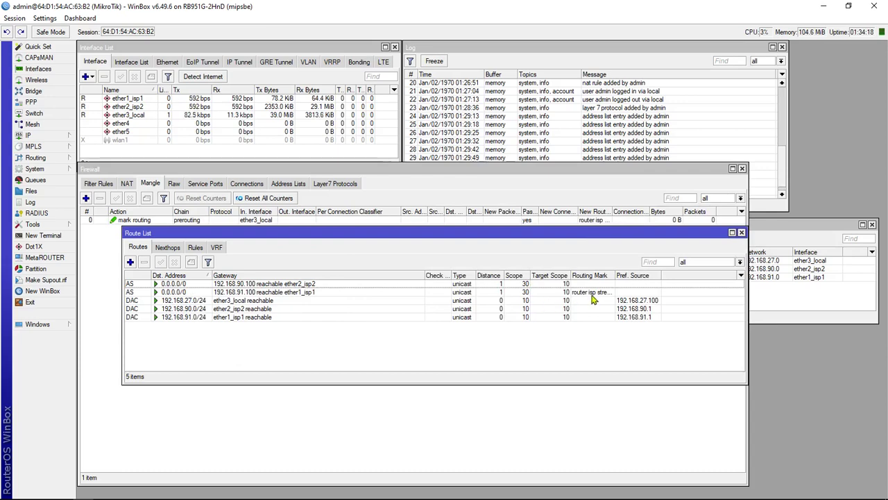
left_click_drag(616, 276, 627, 299)
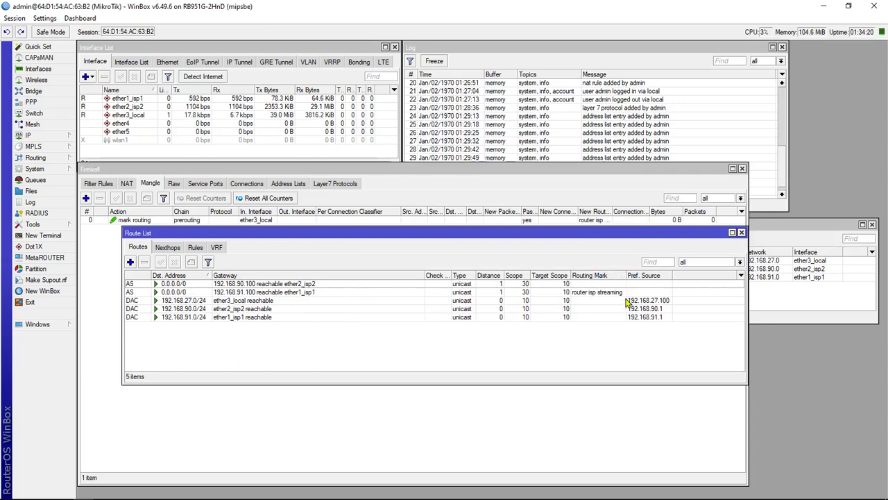
left_click(742, 233)
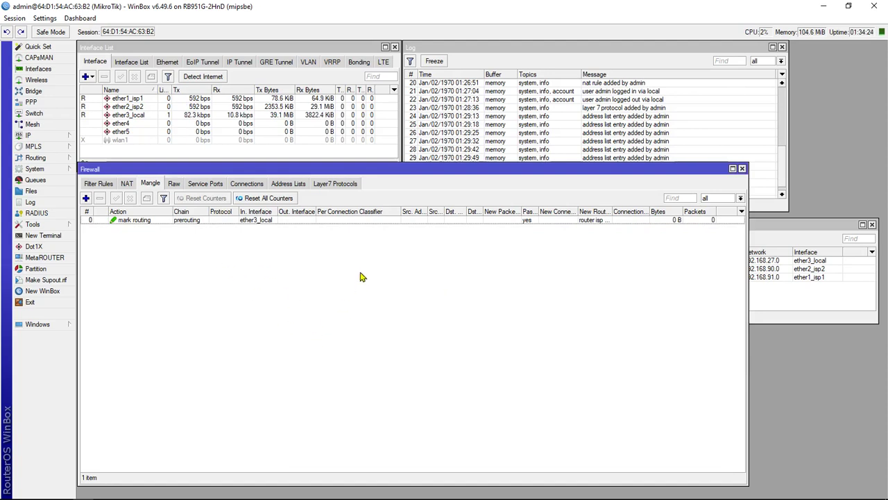
- Compare the counters of the NAT masquerade rules with those of the mangle rule
left_click(127, 185)
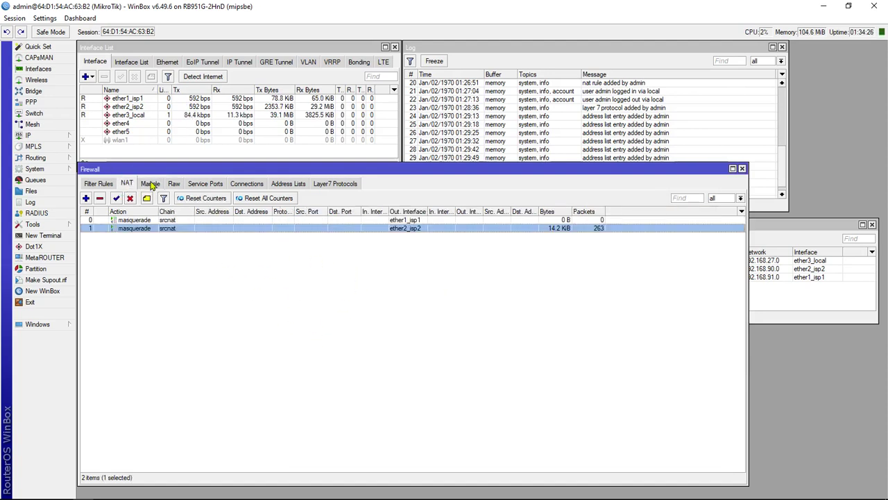
left_click(151, 184)
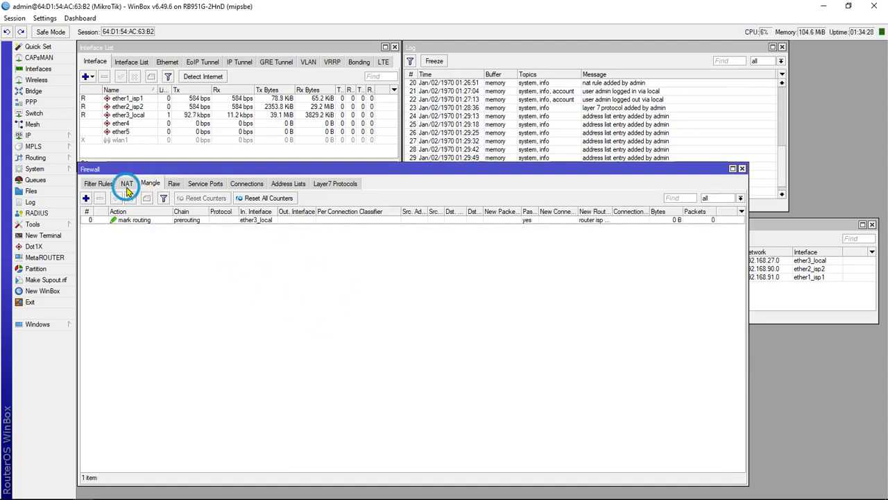
left_click(127, 185)
- Open YouTube in the browser to generate traffic, and return to WinBox to check the NAT and mangle counters
left_click(189, 491)
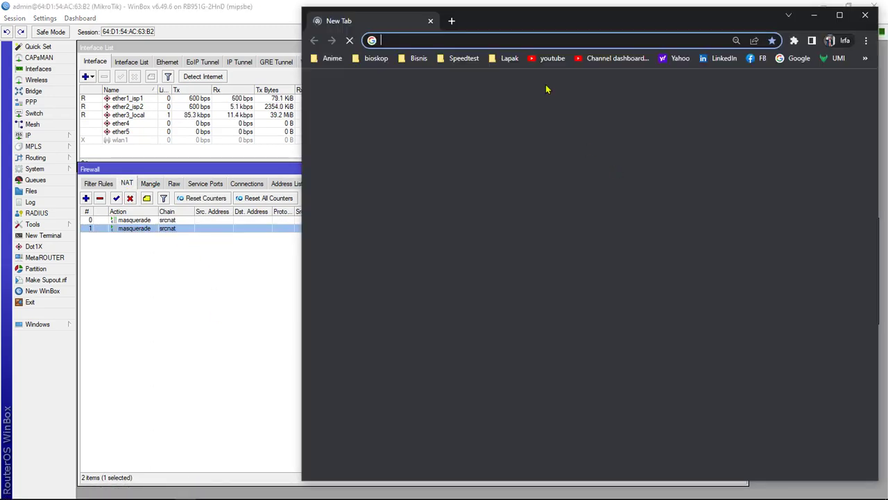
left_click(553, 59)
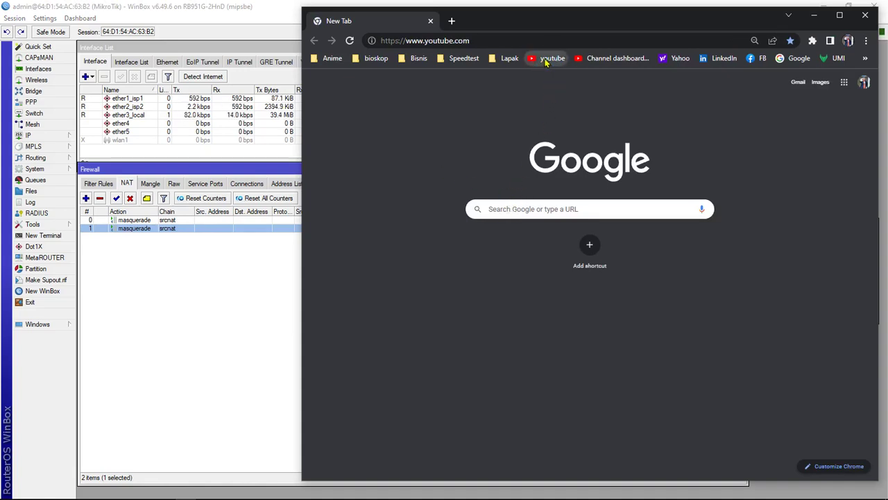
left_click(289, 255)
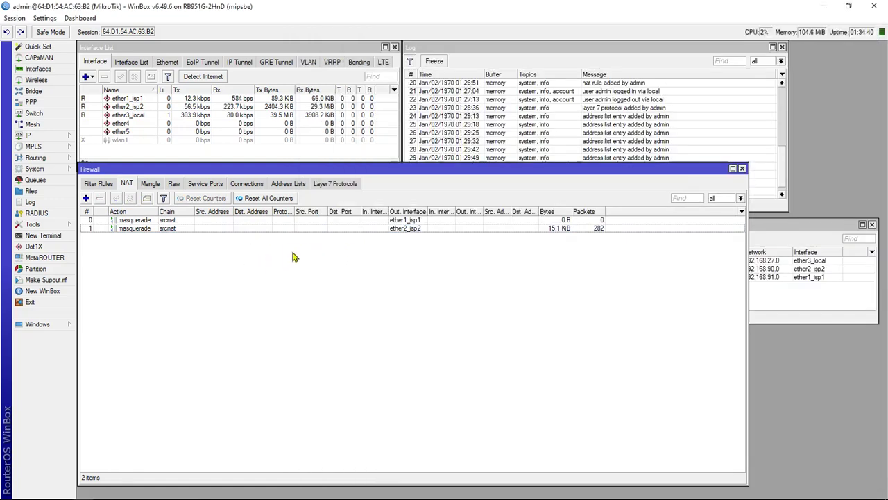
left_click(150, 183)
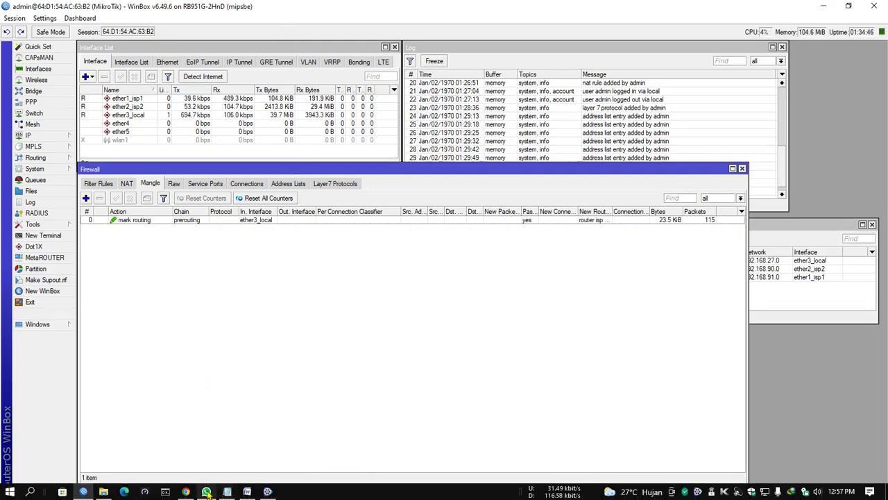
- Switch to the browser and play the "My Mix" playlist from the YouTube home page
left_click(186, 492)
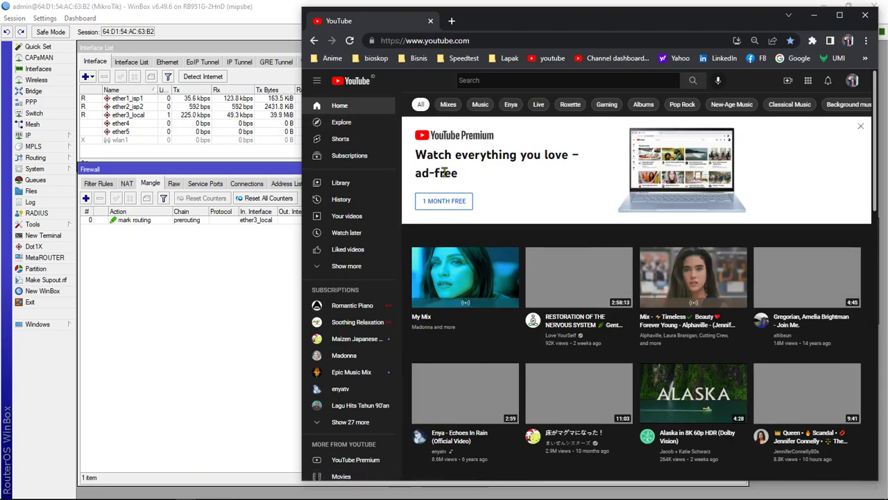
mouse_move(469, 296)
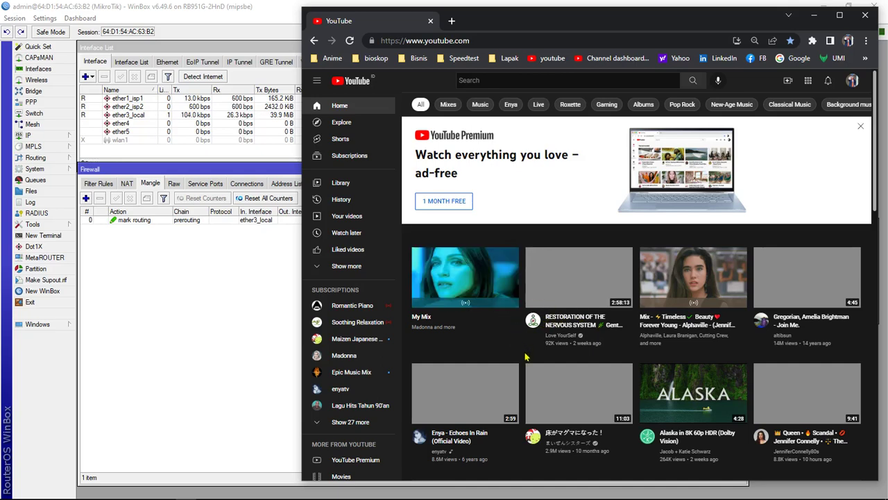
left_click(464, 279)
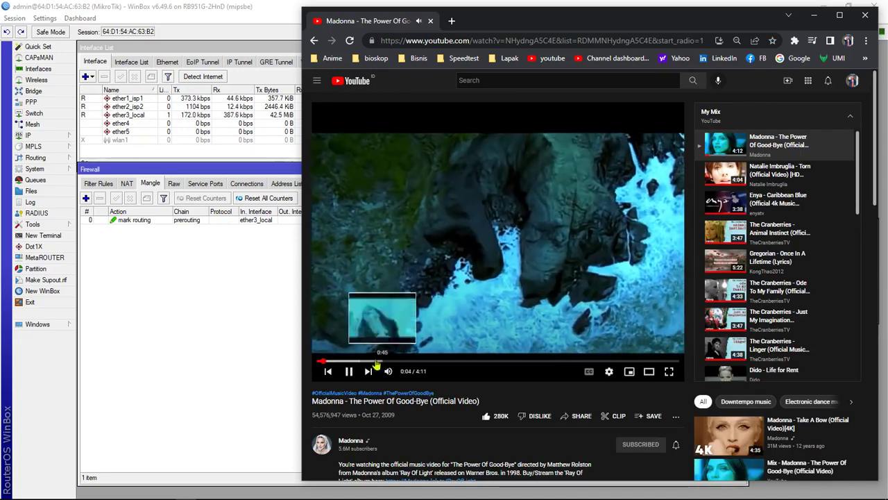
- Switch to WinBox, open the live traffic graph of interface ether1_isp1 and place its window below the interface list
left_click(254, 100)
double_click(255, 101)
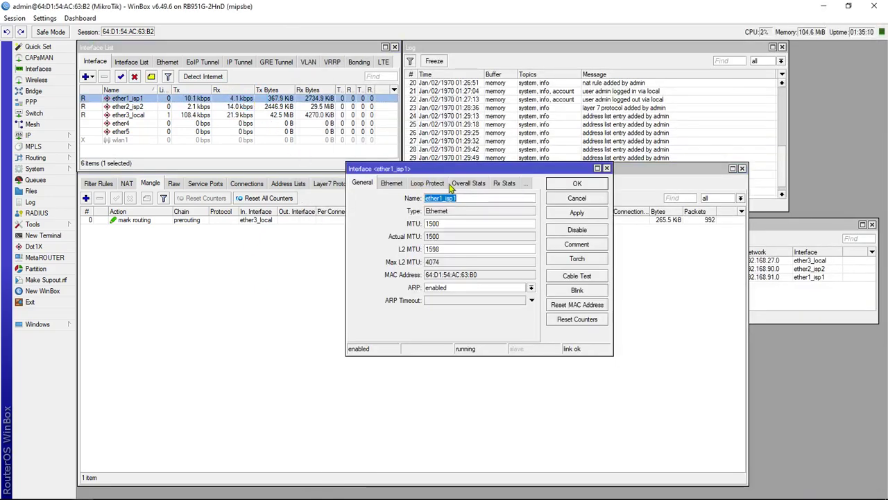
left_click(469, 182)
left_click(481, 182)
left_click(486, 183)
left_click_drag(437, 170, 258, 227)
- Switch to the browser and look through the quality options of the playing Madonna video
mouse_move(343, 495)
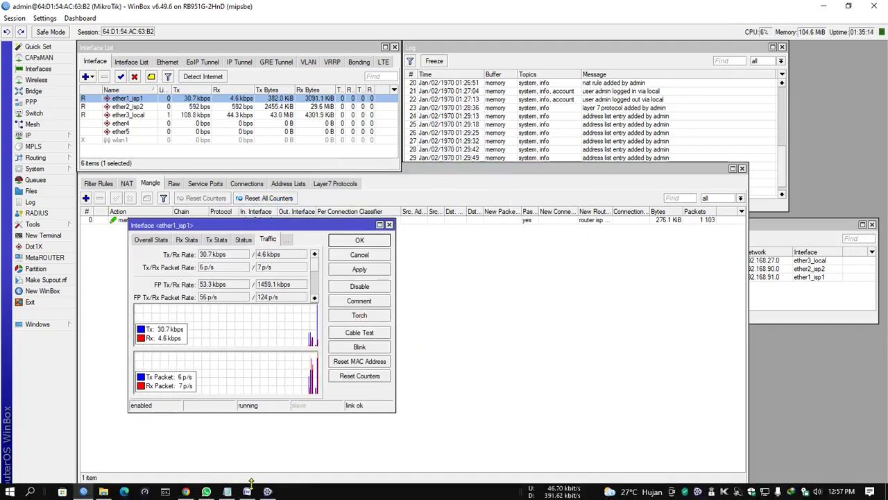
left_click(186, 491)
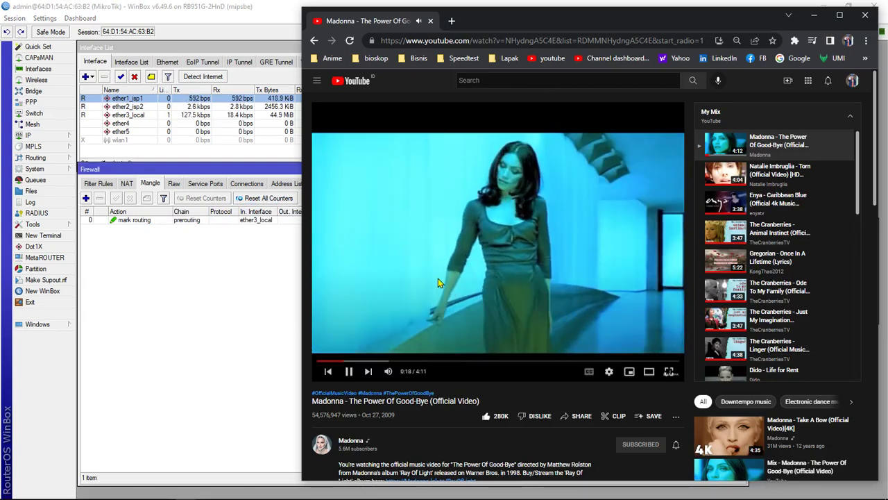
left_click(607, 372)
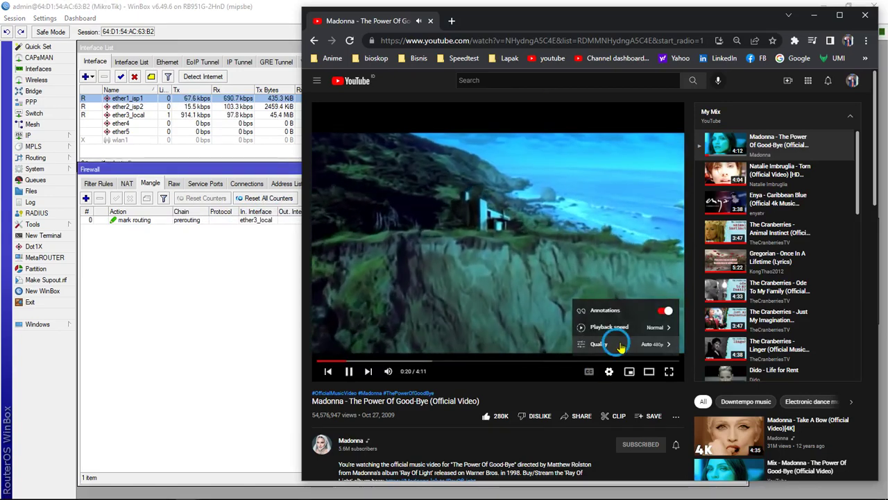
left_click(618, 343)
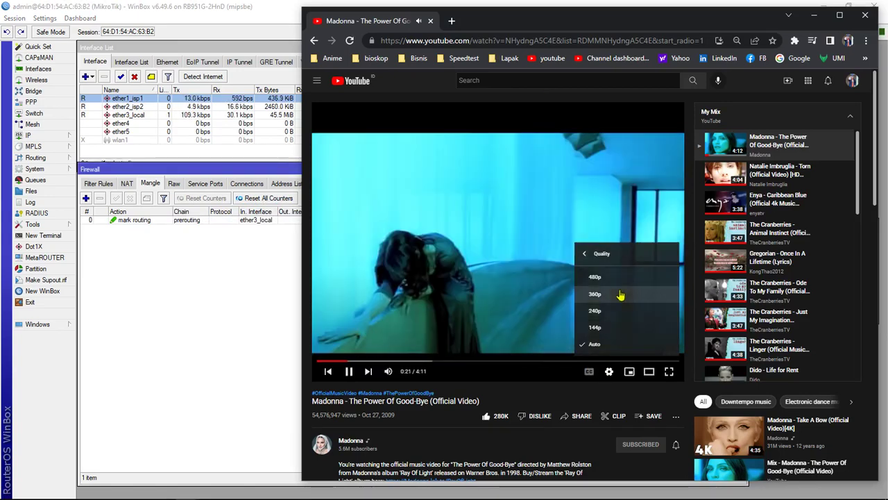
- Search YouTube for "test hd" and play "Breathtaking Colors of Nature in 4K III", closing the mini player and skipping the ad
left_click(505, 78)
type("test hd")
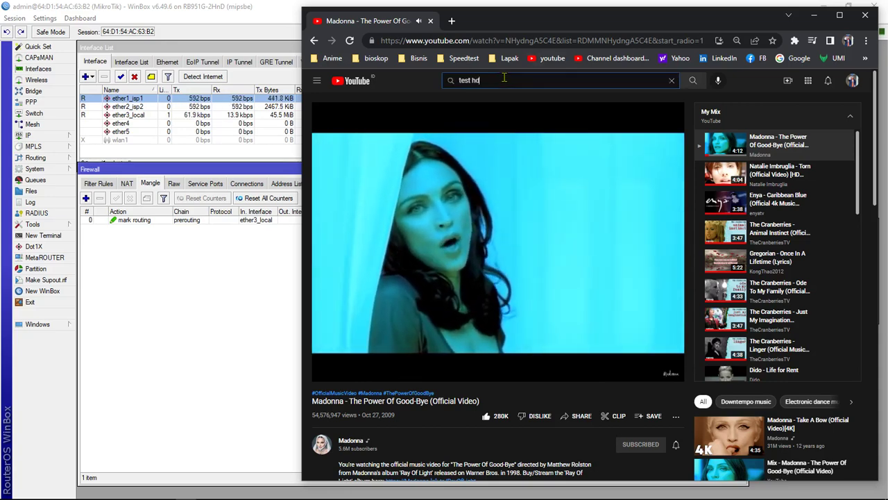
key("Return")
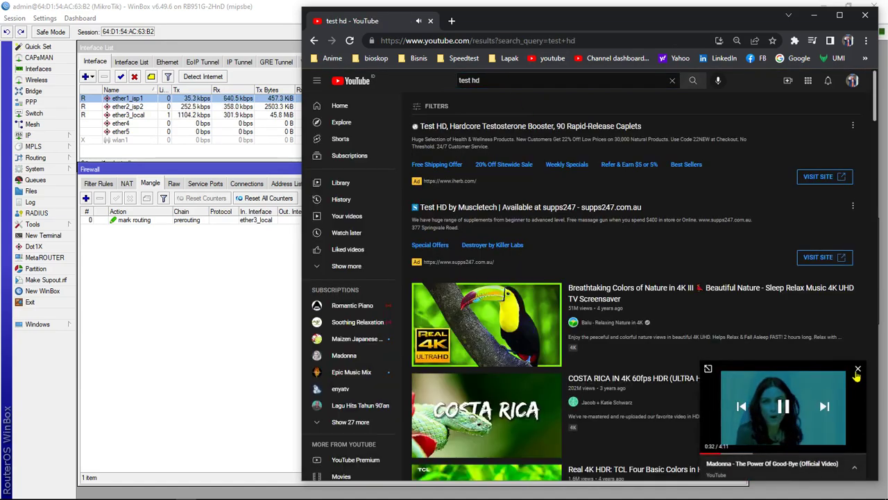
left_click(858, 378)
left_click(524, 303)
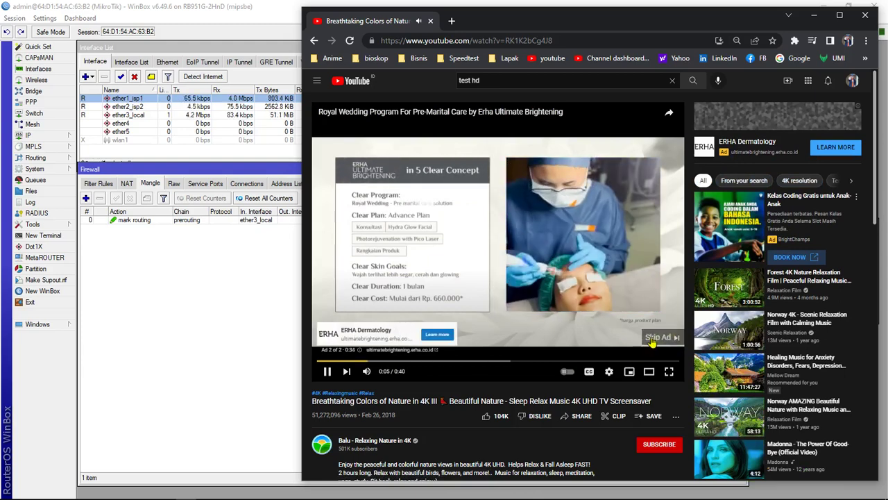
left_click(646, 336)
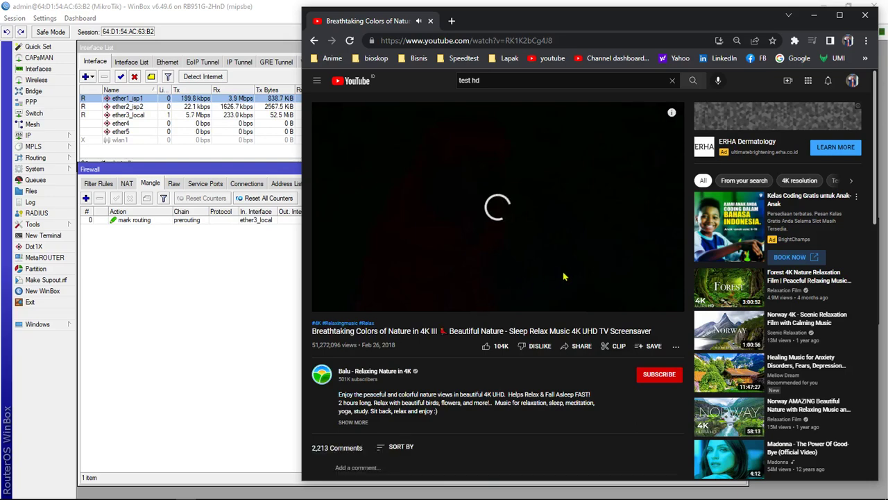
- Set the playback quality of the nature video to 1080p
left_click(610, 303)
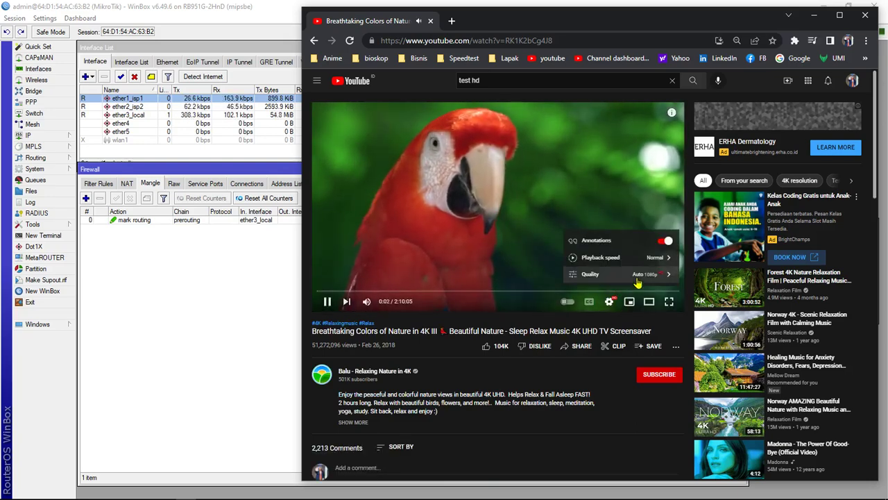
left_click(638, 280)
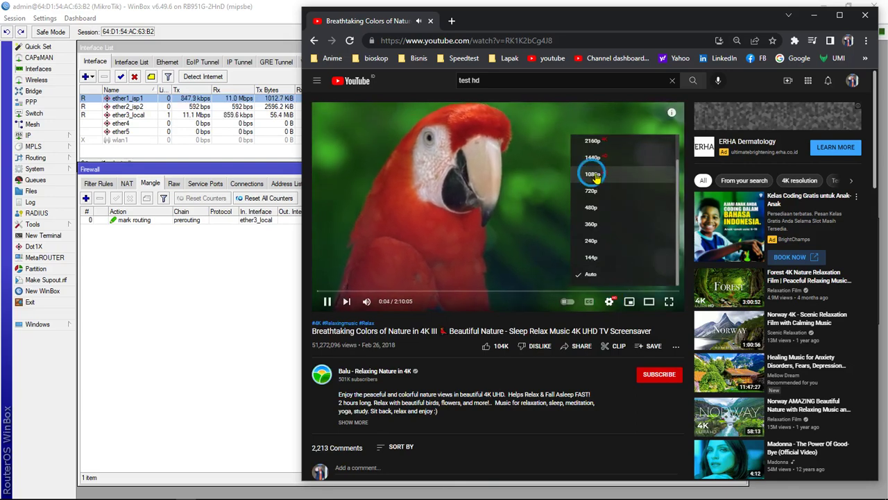
left_click(590, 172)
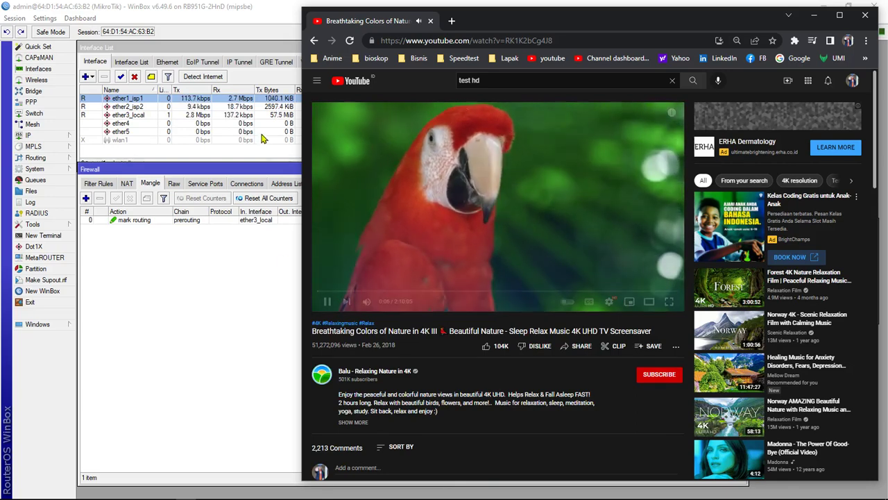
- Return to WinBox, close the Firewall and Address List windows, and move the ether1_isp1 traffic window beside the terminals
left_click(250, 255)
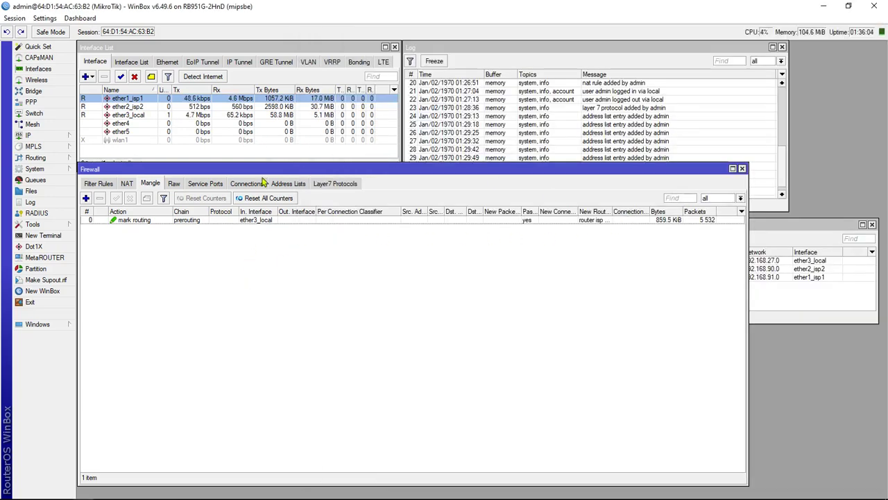
left_click(741, 169)
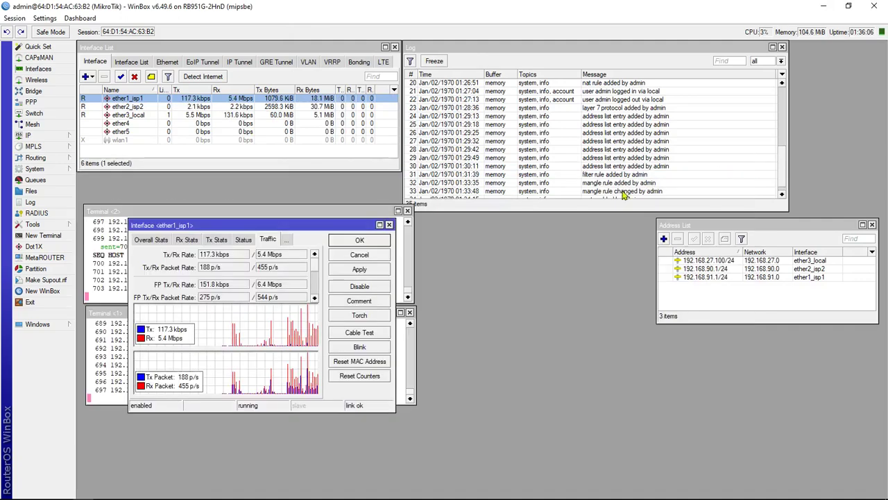
left_click_drag(295, 228, 564, 220)
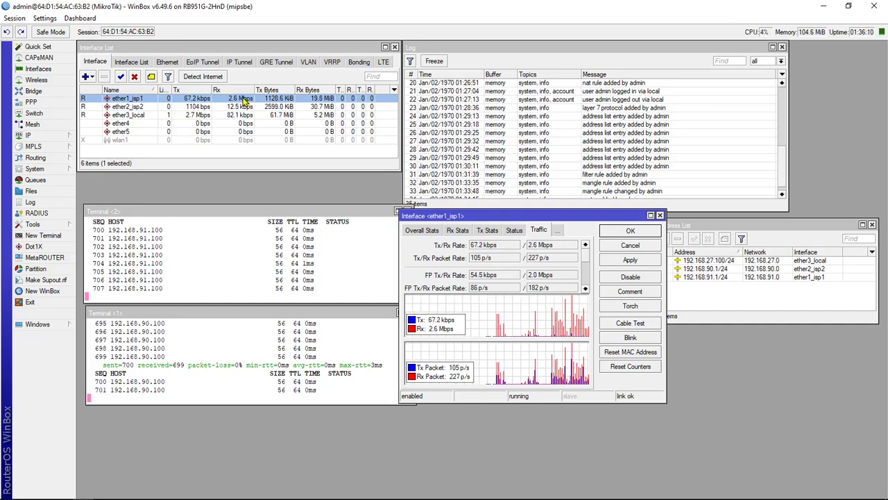
left_click(873, 224)
- Open the Speedtest app, shrink its window and place it beside the ether1_isp1 traffic graph, and start a speed test
mouse_move(195, 492)
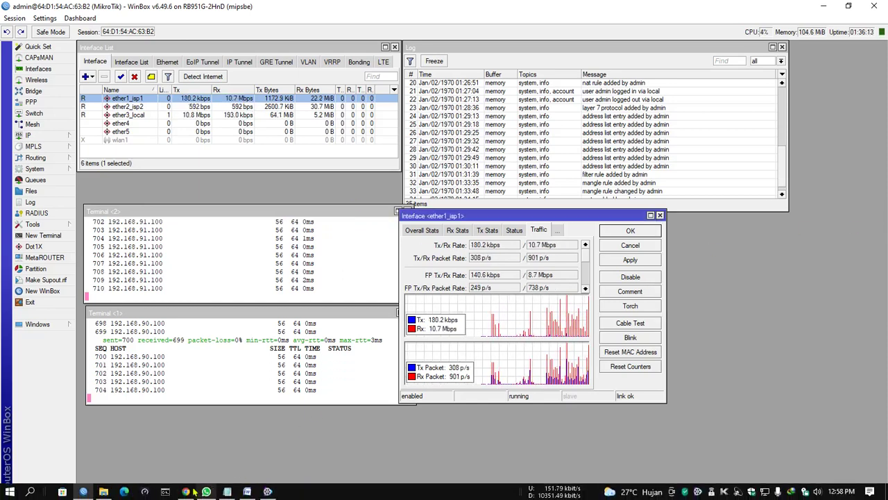
left_click(146, 492)
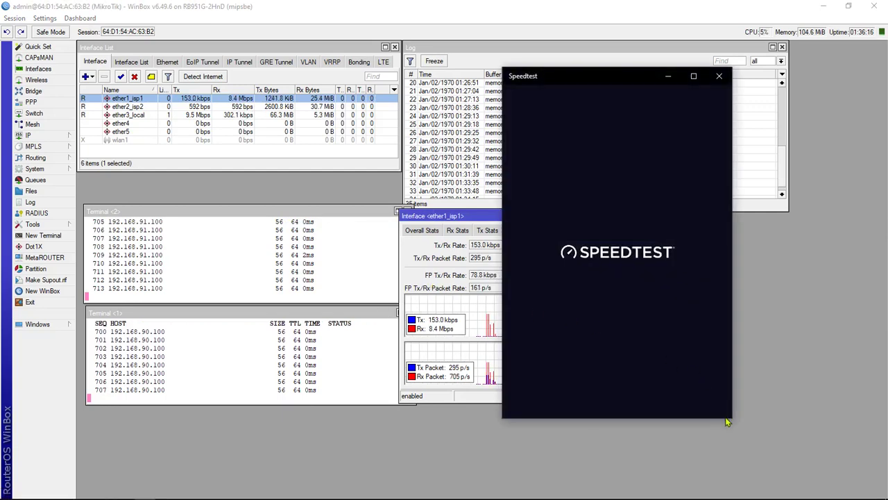
left_click_drag(734, 422, 669, 314)
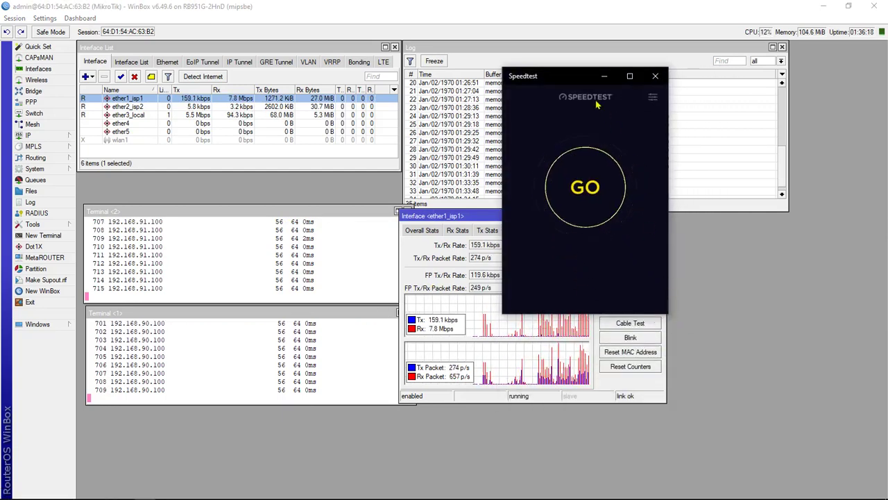
left_click_drag(584, 80, 750, 174)
left_click_drag(885, 275, 802, 277)
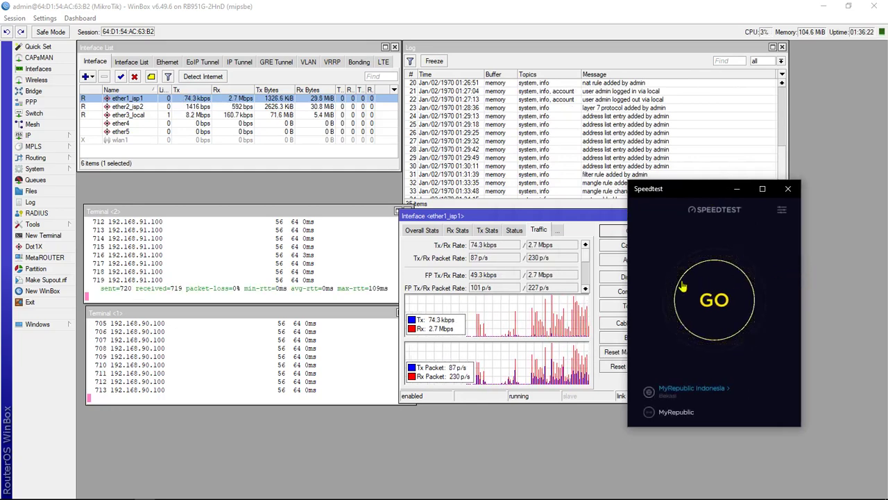
left_click(714, 302)
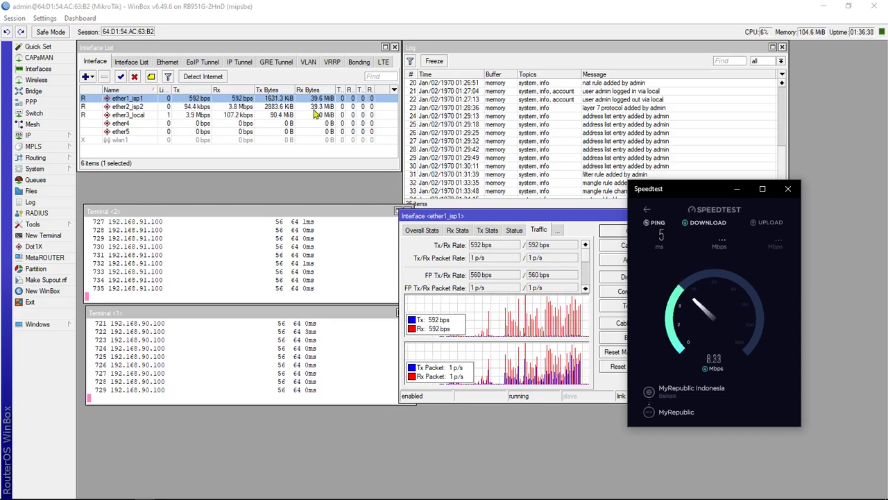
mouse_move(275, 494)
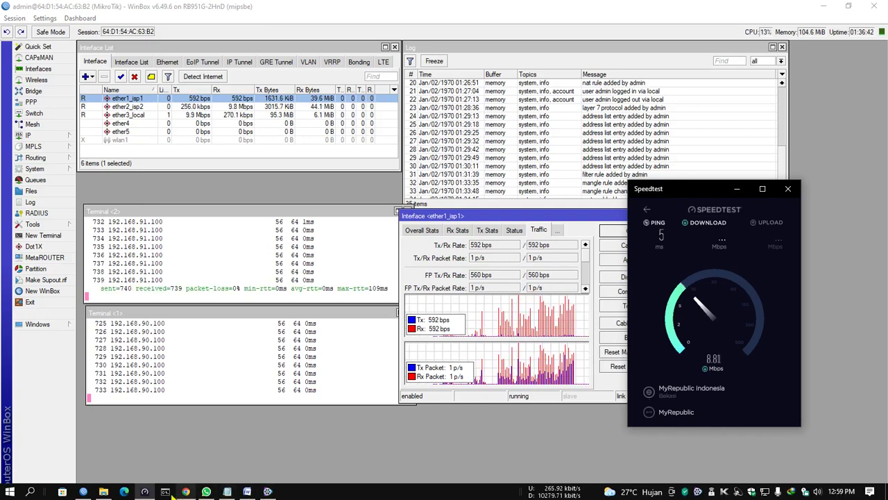
left_click(165, 492)
type("ping www.de")
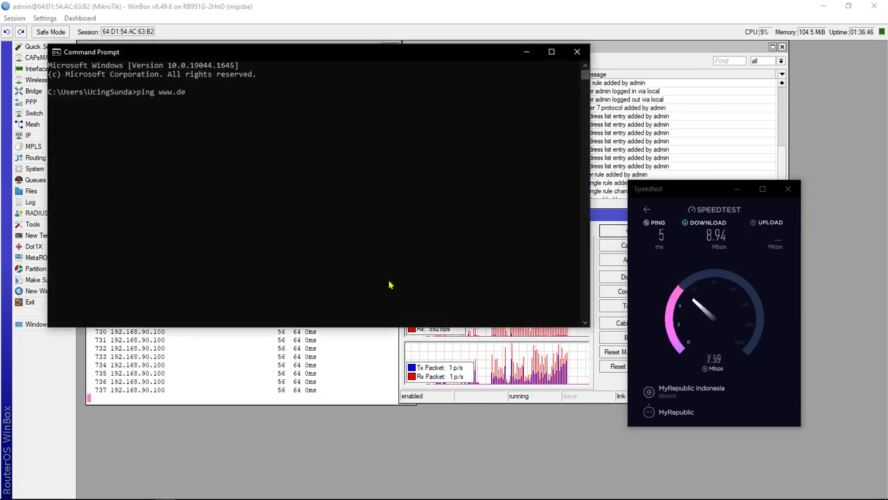
key("BackSpace")
key("BackSpace")
type("facebook.com -t")
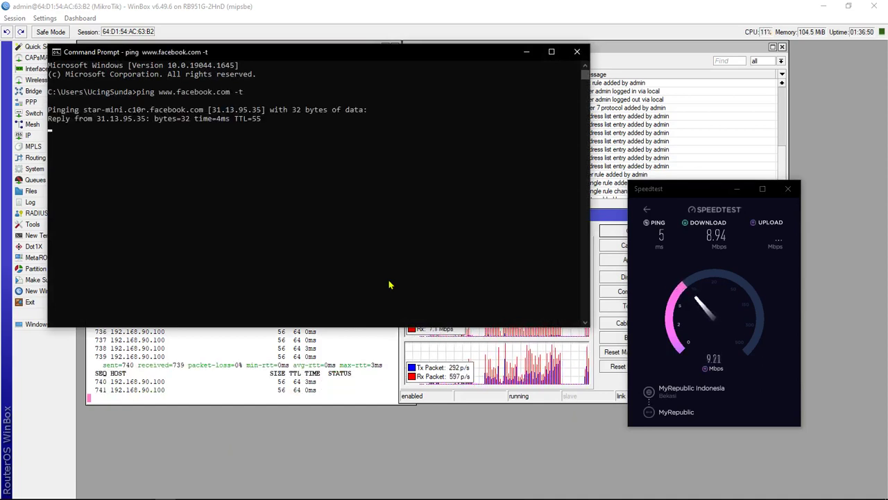
left_click_drag(587, 331, 369, 182)
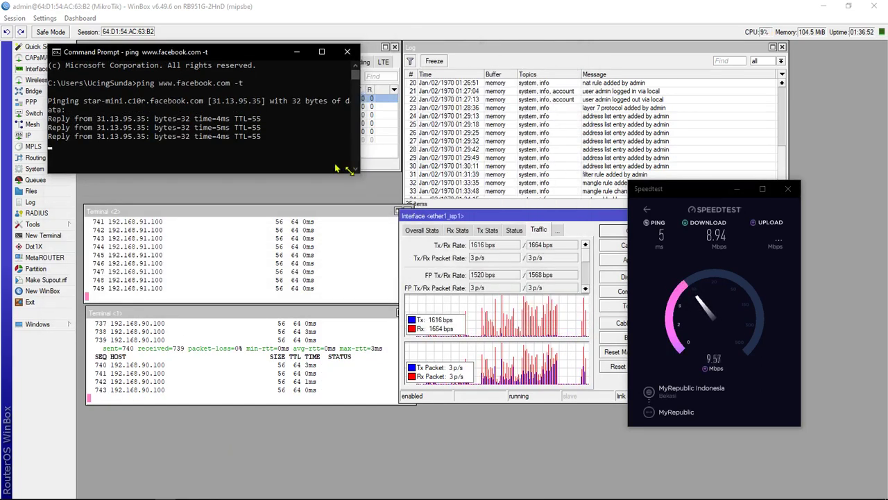
left_click_drag(230, 50, 252, 385)
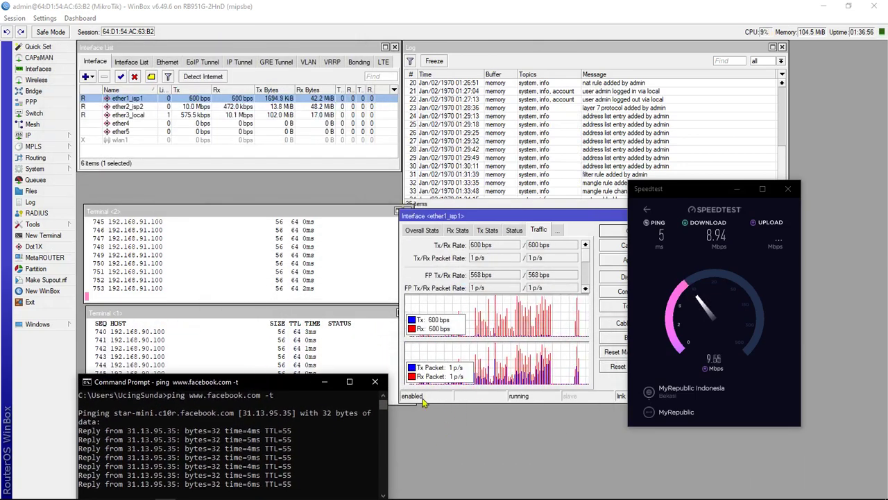
- Open Yahoo in a new browser tab, load its lead news article about ASN pay, and return to the YouTube video
mouse_move(216, 494)
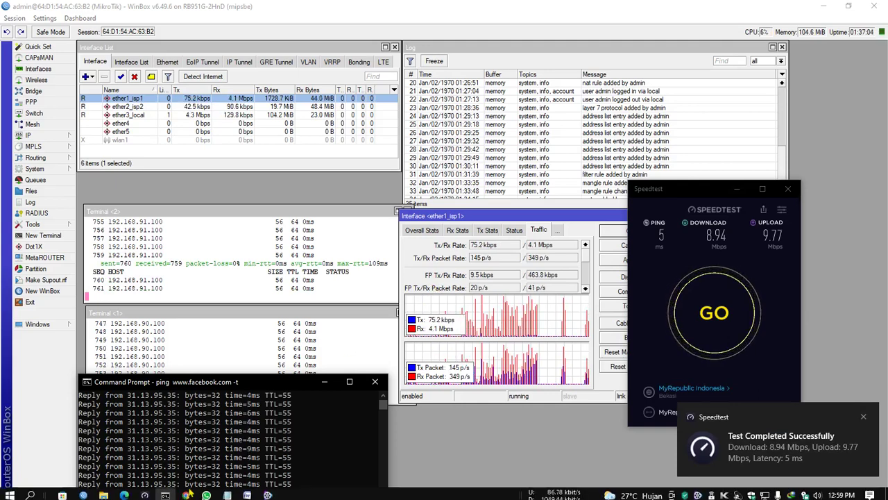
left_click(551, 492)
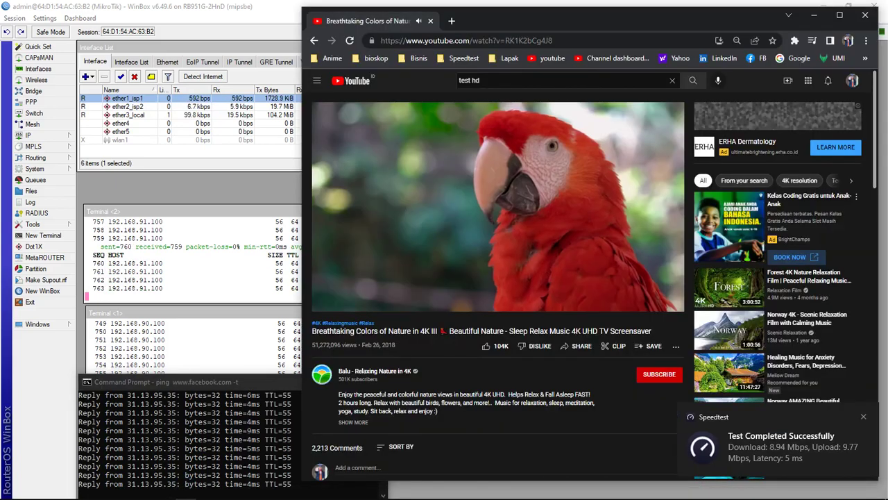
left_click(452, 21)
left_click(680, 58)
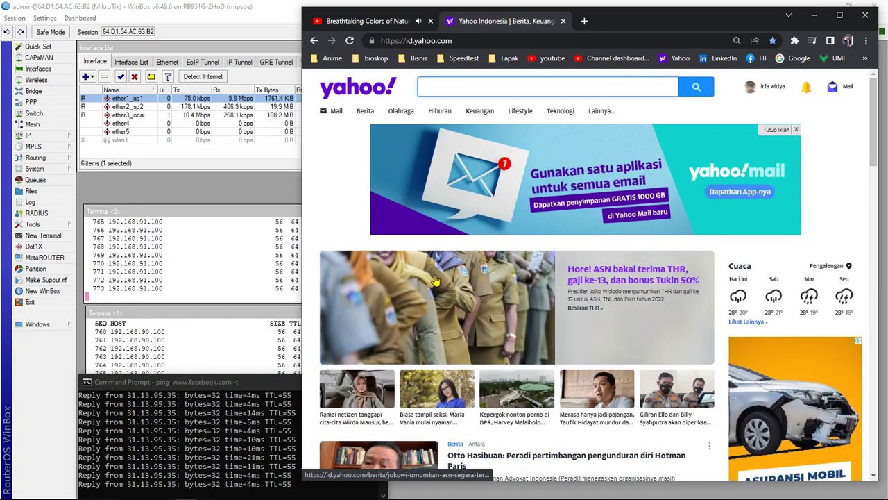
left_click(613, 288)
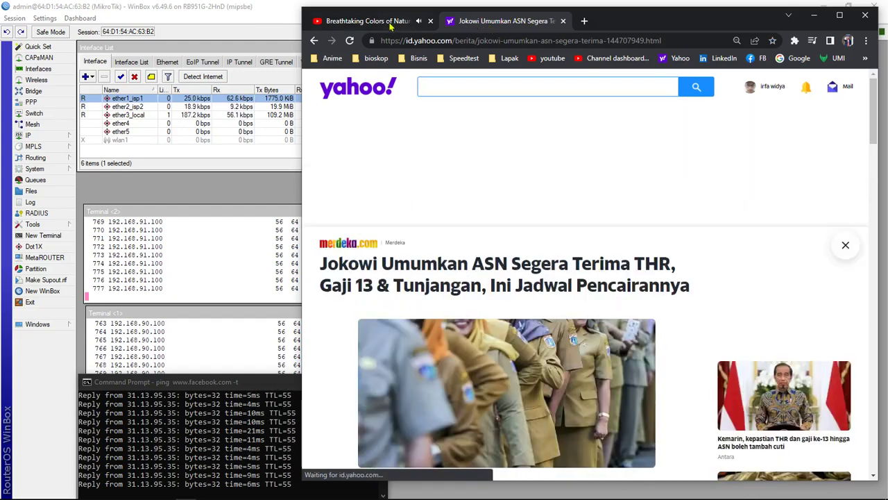
left_click(396, 25)
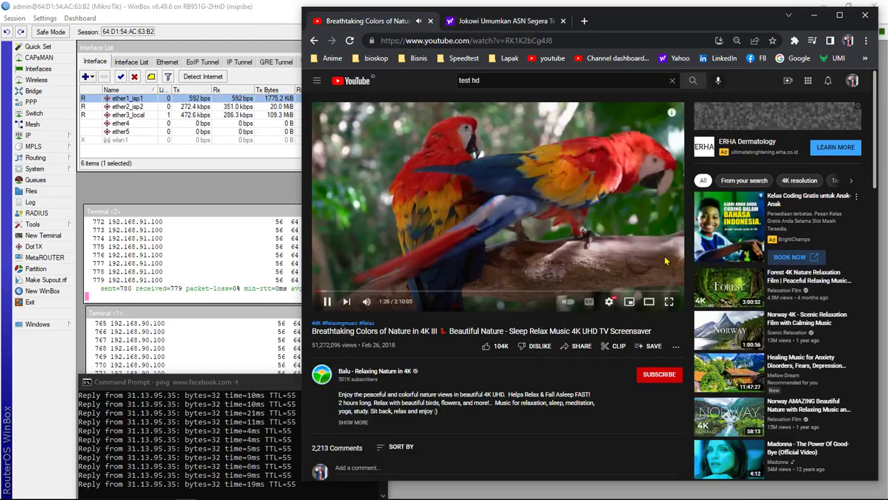